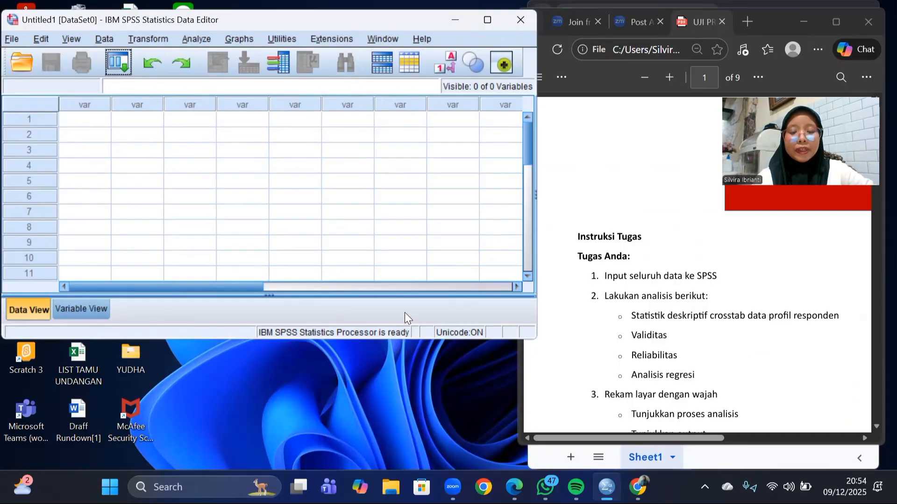
Step: Enlarge the Data Editor window and switch it to the variable definitions
drag(400, 346, 399, 467)
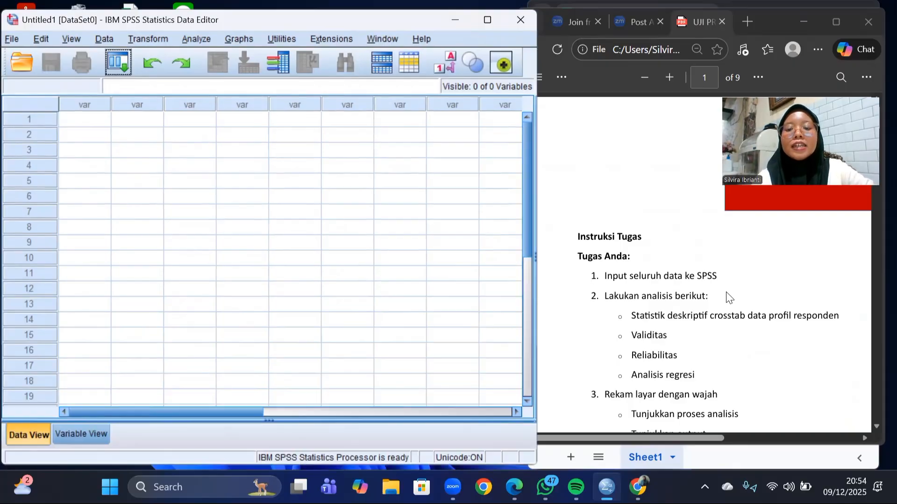
scroll(726, 293, down, 4)
scroll(726, 293, down, 5)
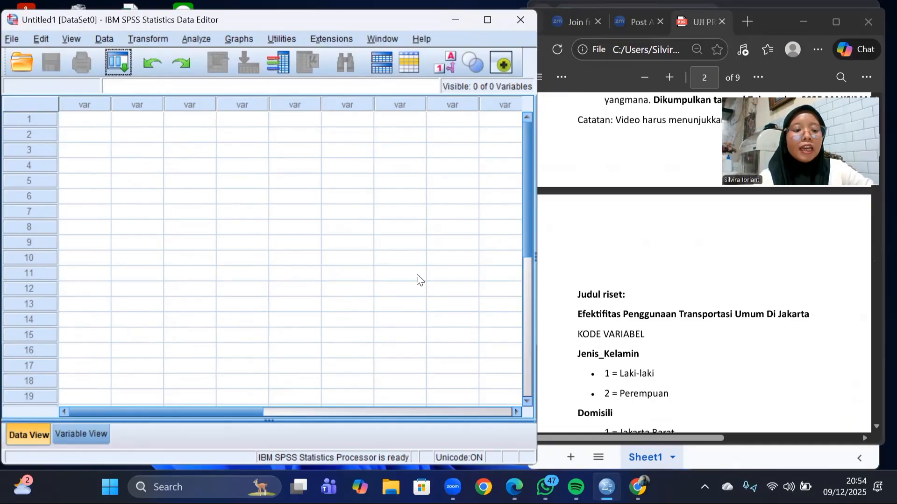
click(95, 427)
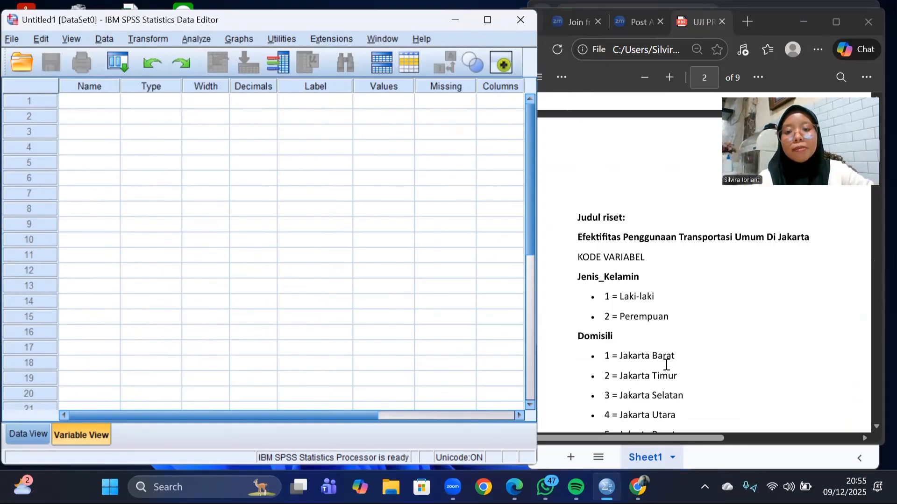
Step: Check the variable codes in the assignment PDF and define the first variable as Jenis_Kelamin
scroll(667, 365, down, 2)
scroll(666, 364, down, 2)
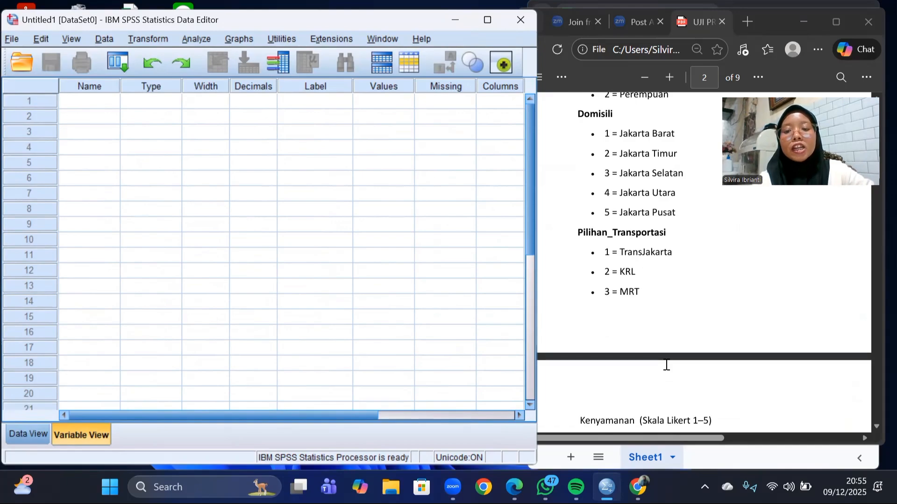
scroll(666, 365, down, 3)
scroll(667, 365, down, 1)
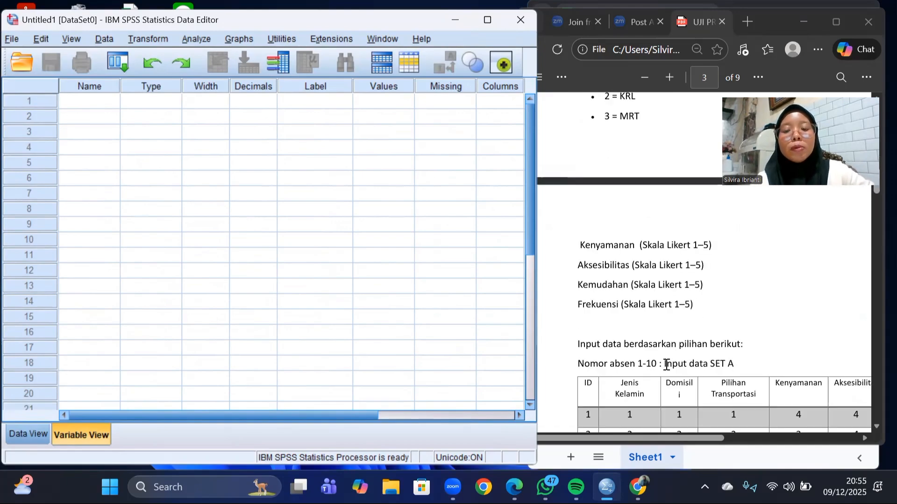
scroll(667, 364, up, 1)
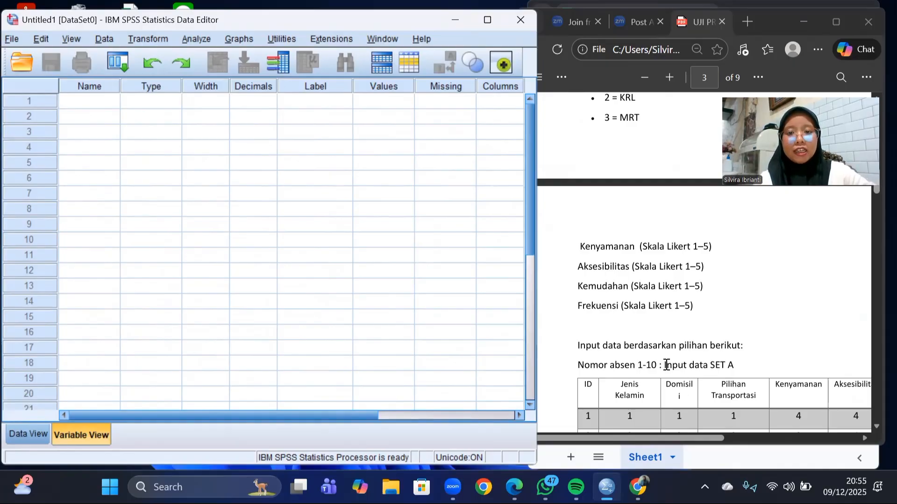
scroll(667, 364, up, 6)
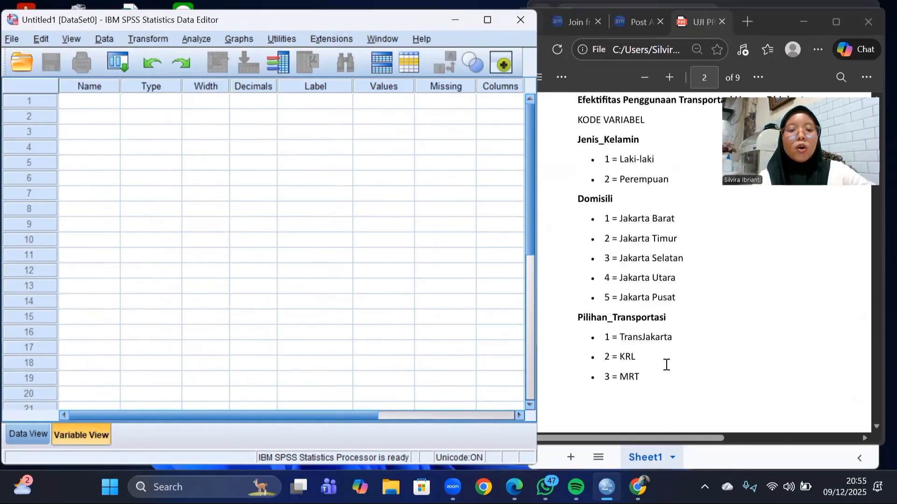
click(83, 102)
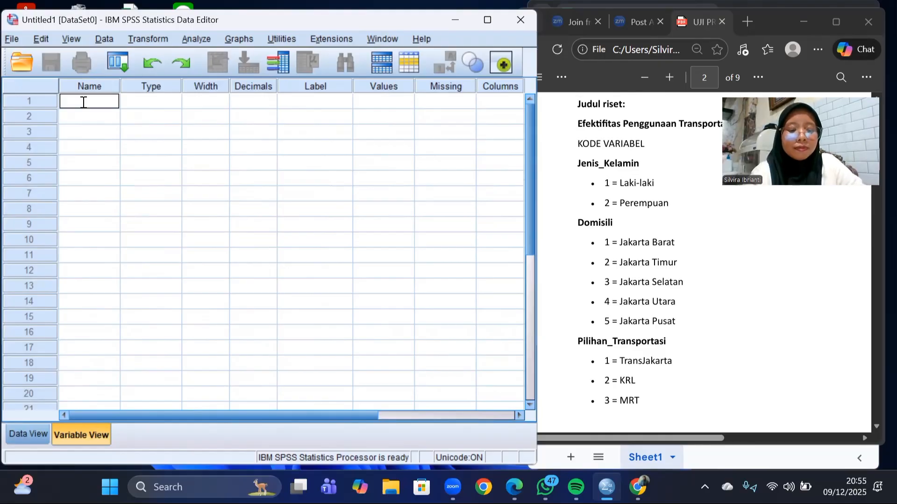
text(Jenis)
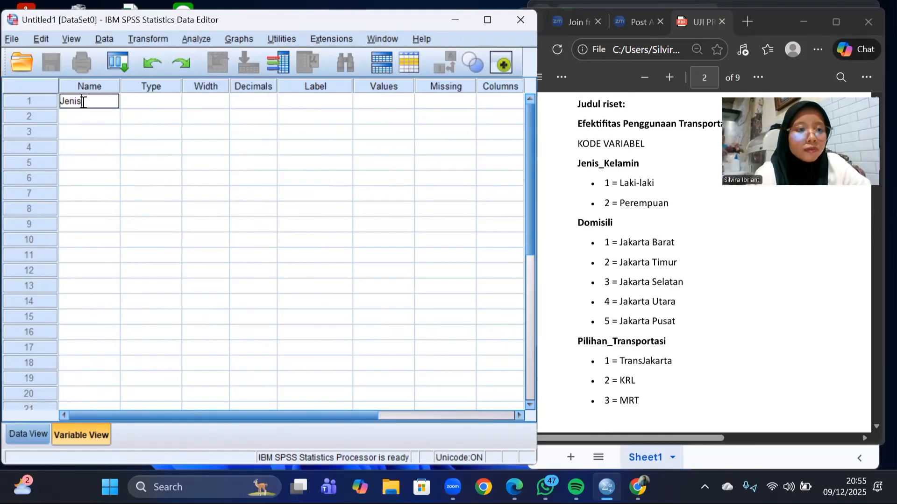
text(_Kel)
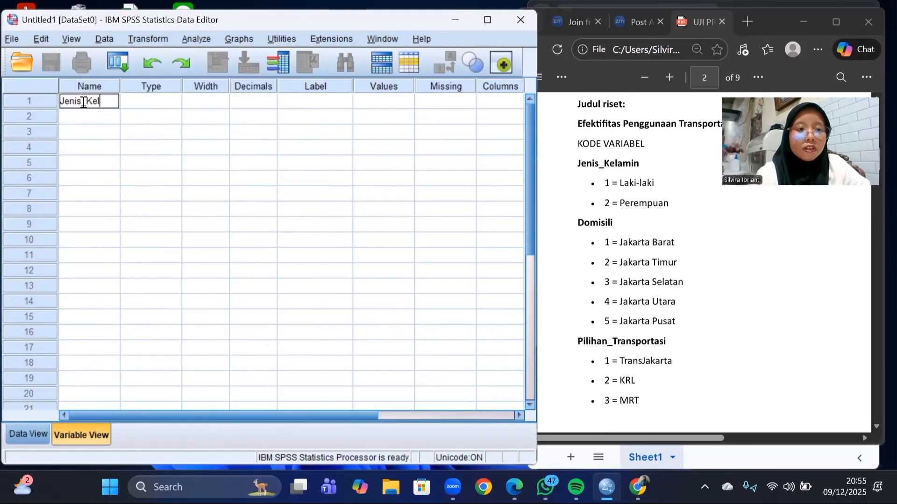
text(amin)
key(Return)
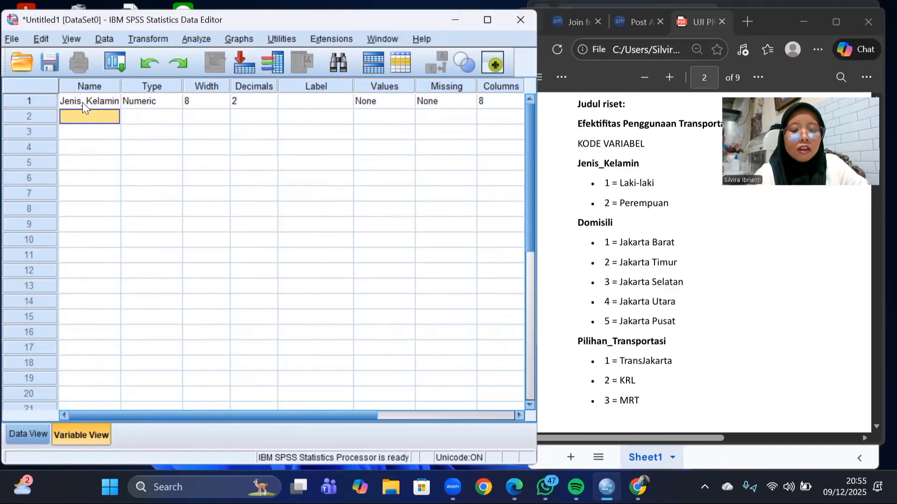
Step: Add the variables Domisili and Pilihan_Transportasi below Jenis_Kelamin
text(Domisili)
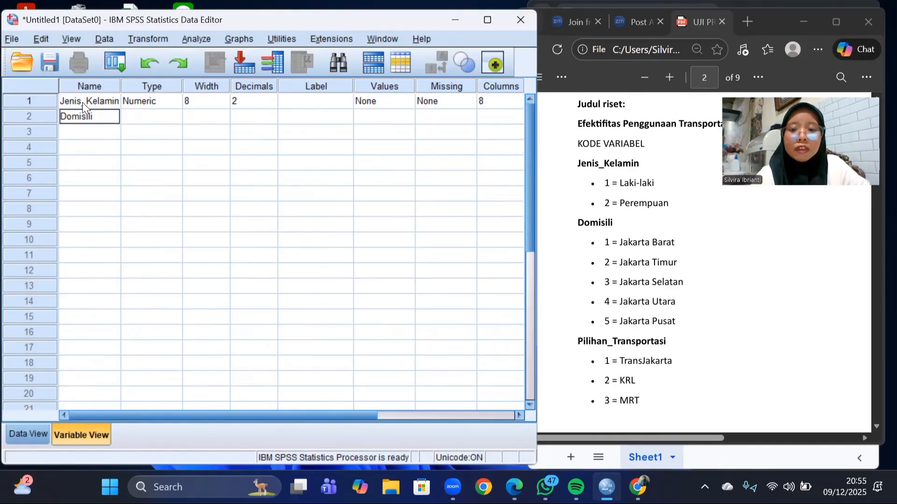
key(Return)
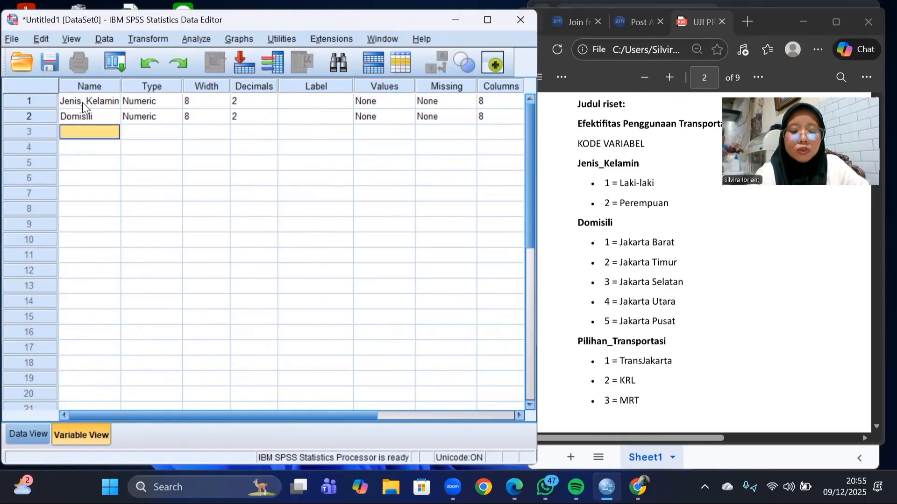
text(Pili)
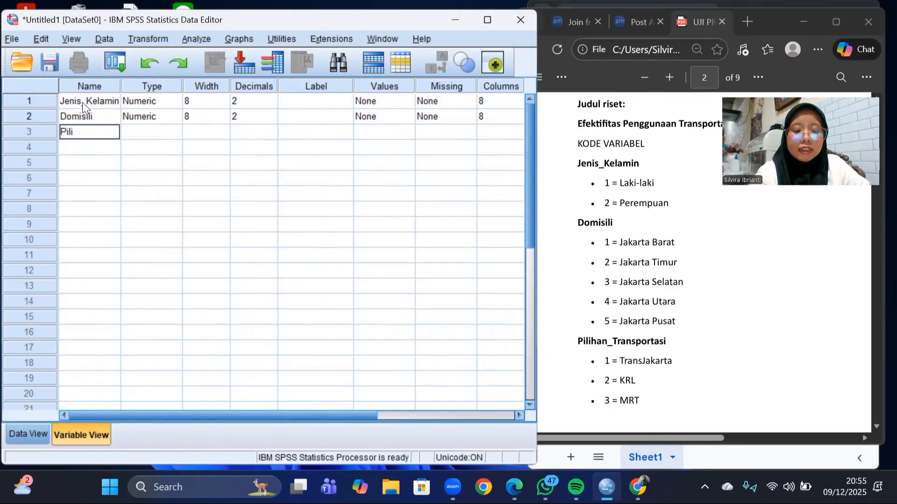
text(han_Trans)
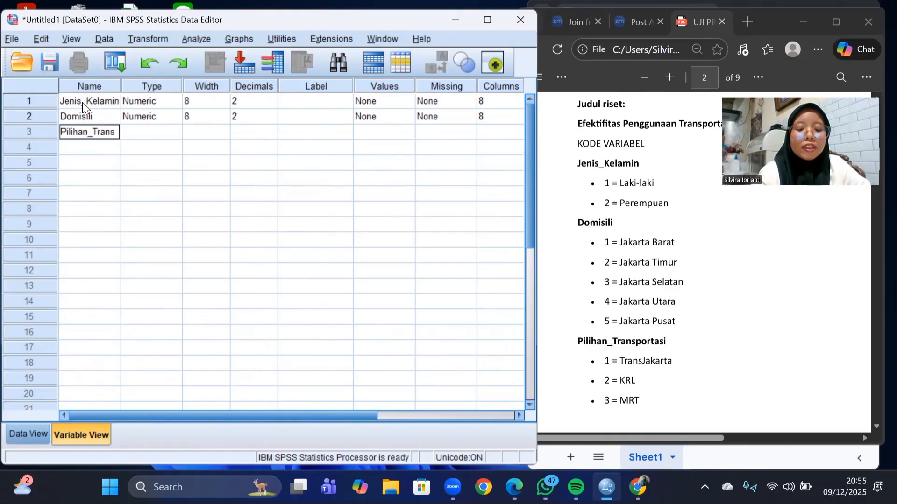
text(portasi)
key(Return)
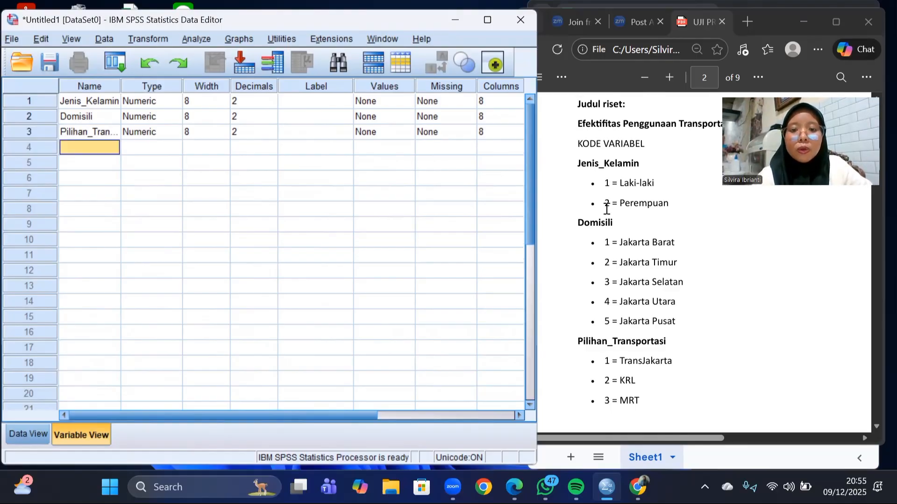
Step: Add the Likert-scale variables Kenyamanan and Aksesibilitas in rows 4 and 5
scroll(659, 225, down, 5)
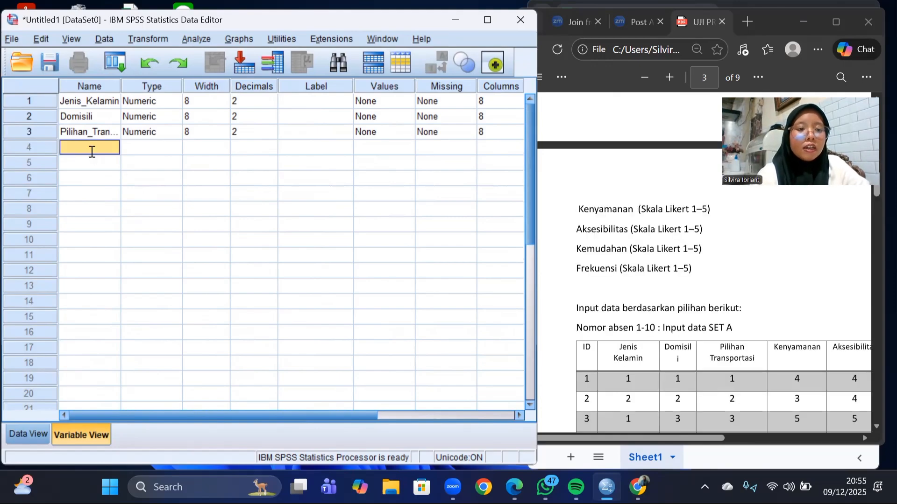
text(Kenyamanan)
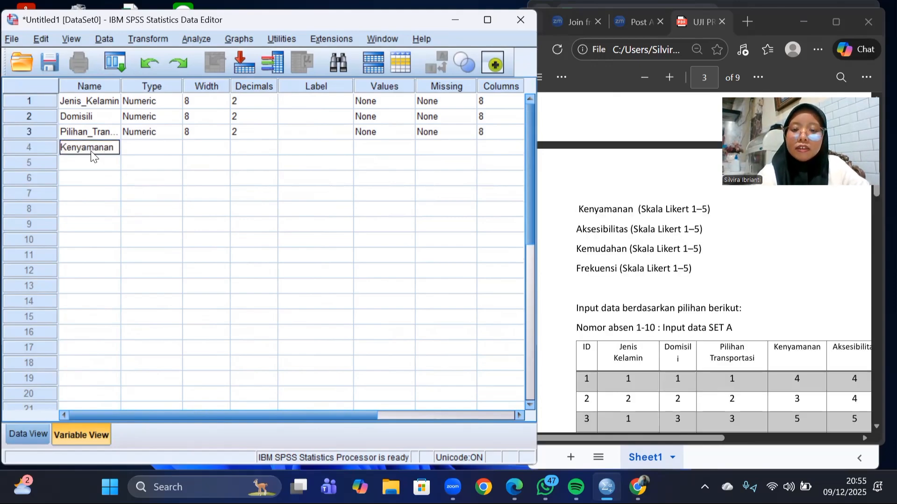
key(Return)
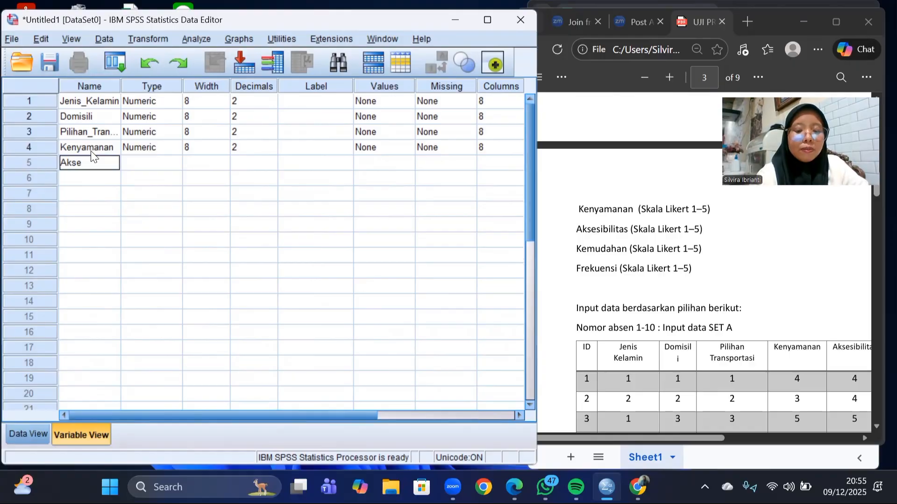
text(Aksesibilitas)
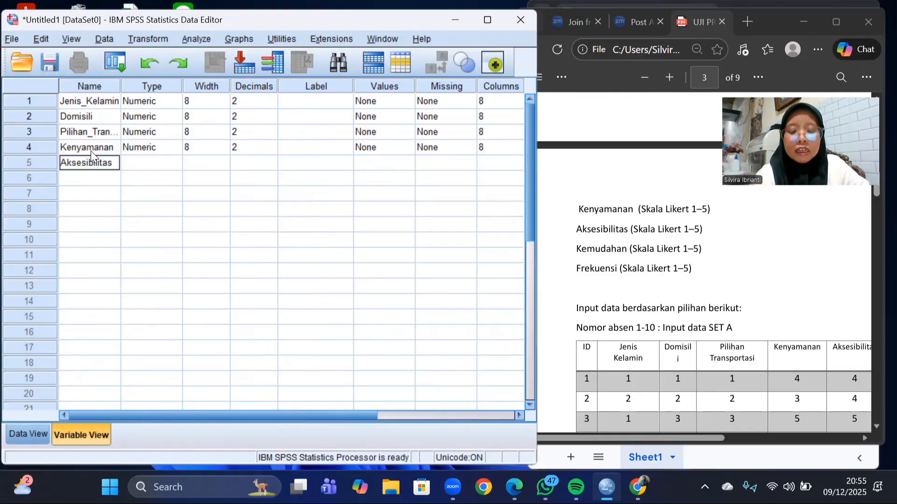
key(Return)
Step: Add the variables Kemudahan and Frekuensi in rows 6 and 7
text(Kemu)
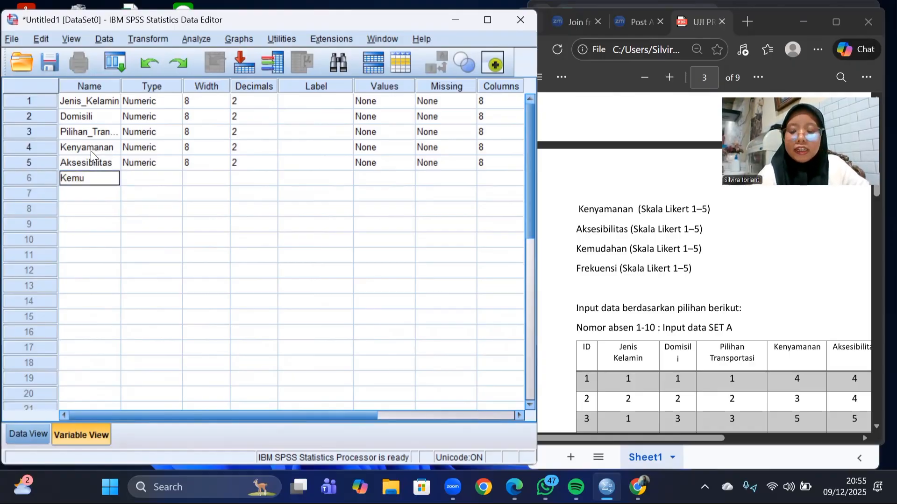
text(dahan)
key(Return)
text(F)
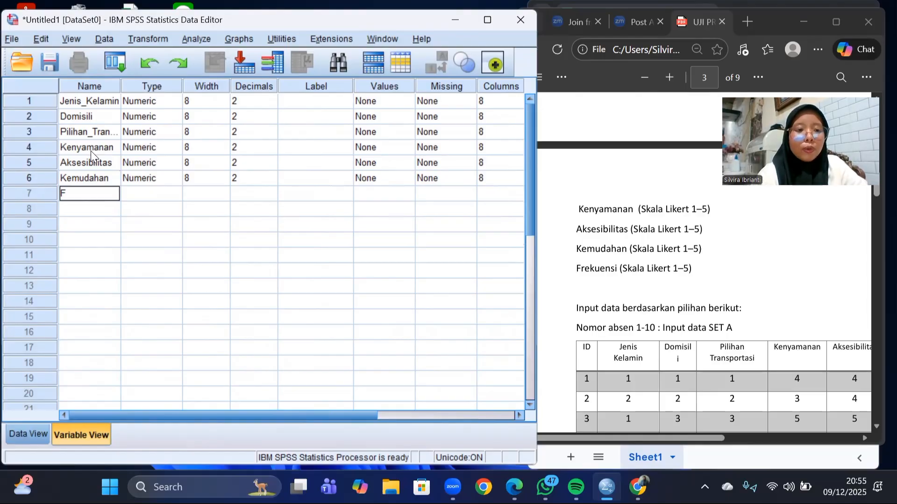
text(rekuens)
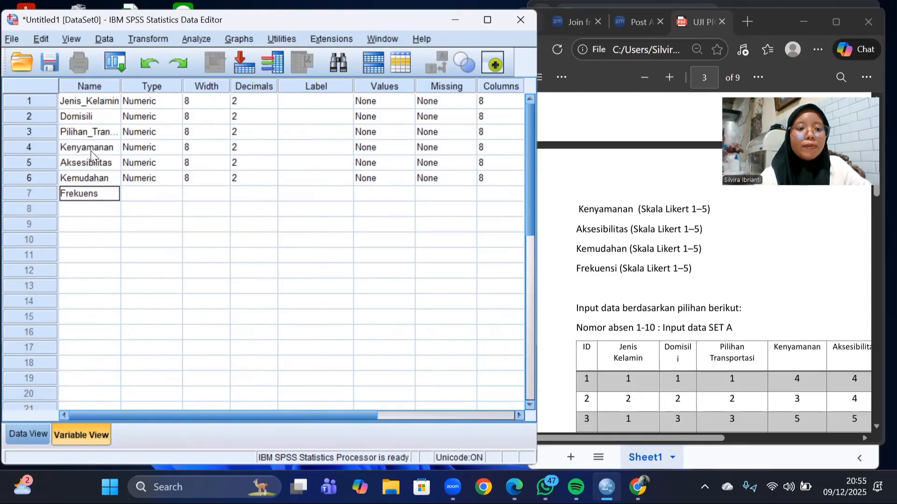
text(i)
click(241, 246)
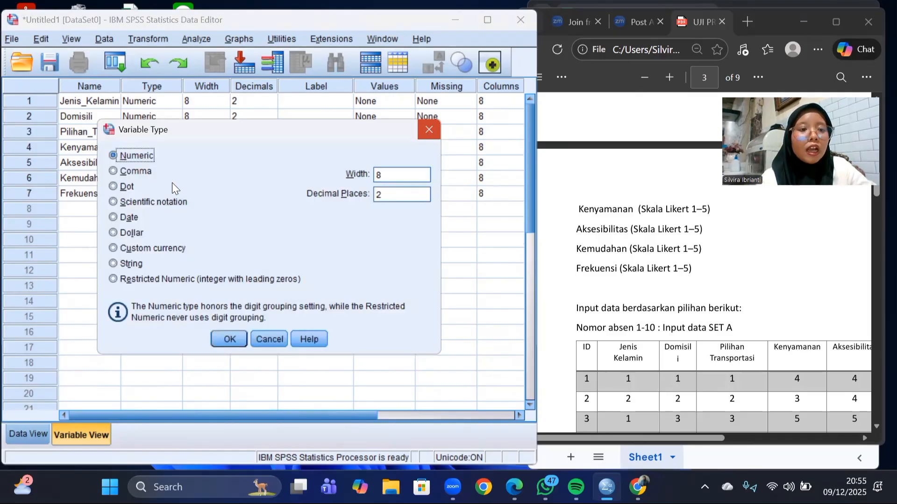
click(426, 130)
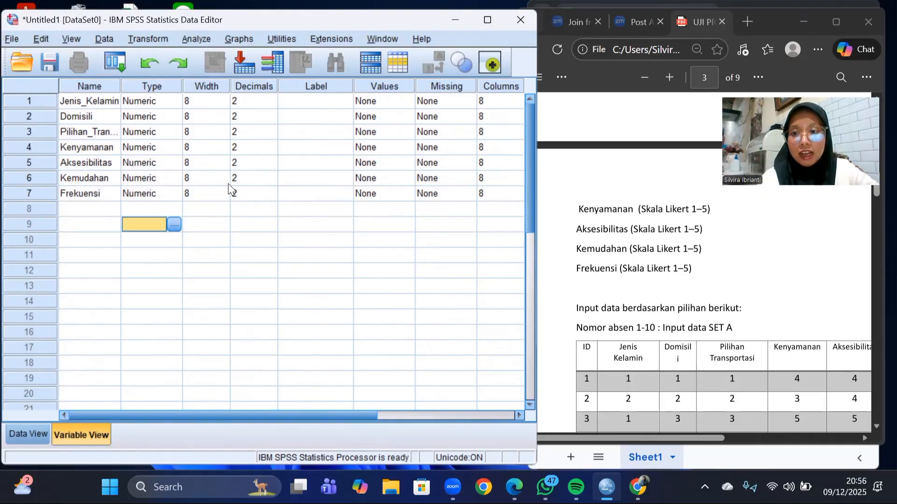
Step: Set the decimals of Jenis_Kelamin and Domisili to 0
click(256, 103)
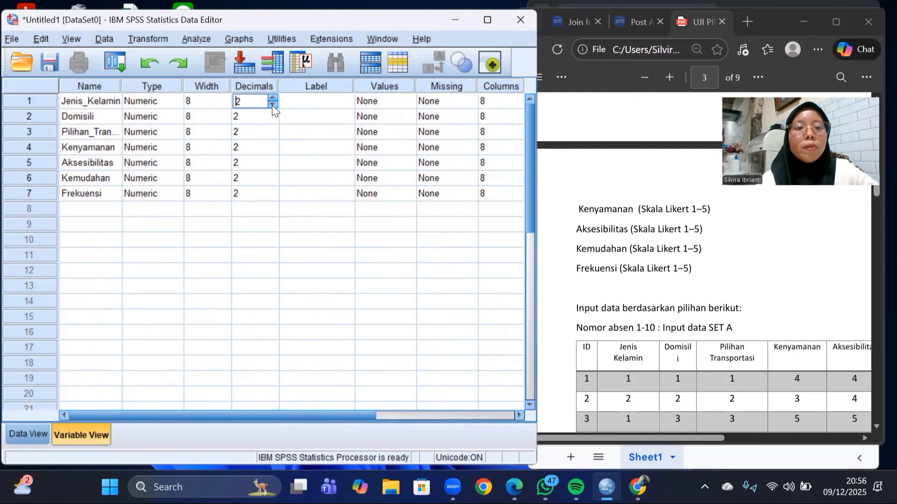
double_click(272, 105)
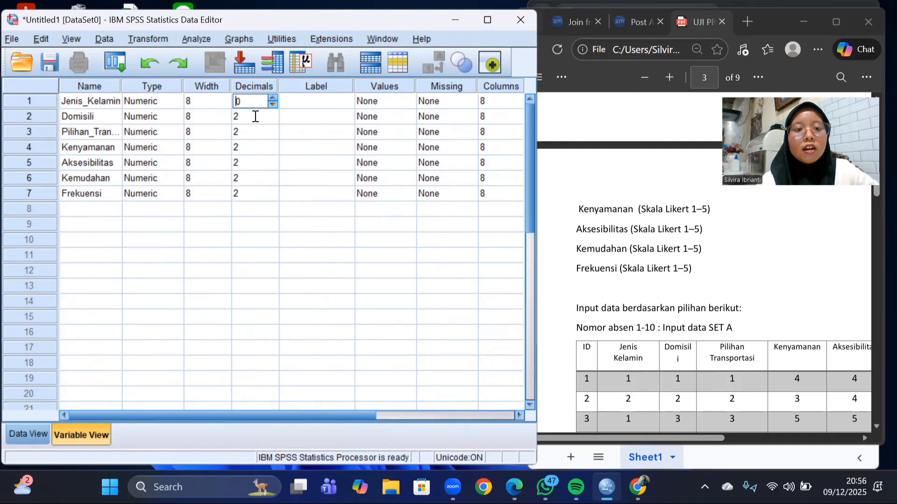
click(255, 117)
click(289, 119)
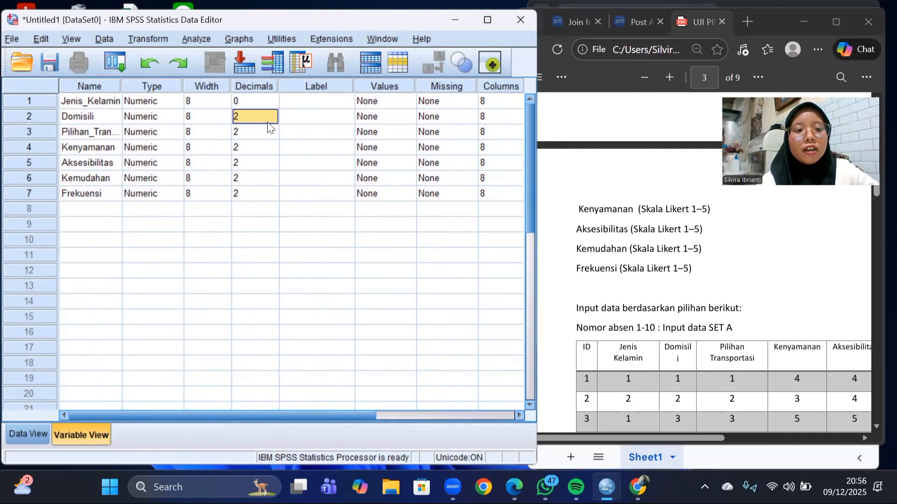
click(276, 119)
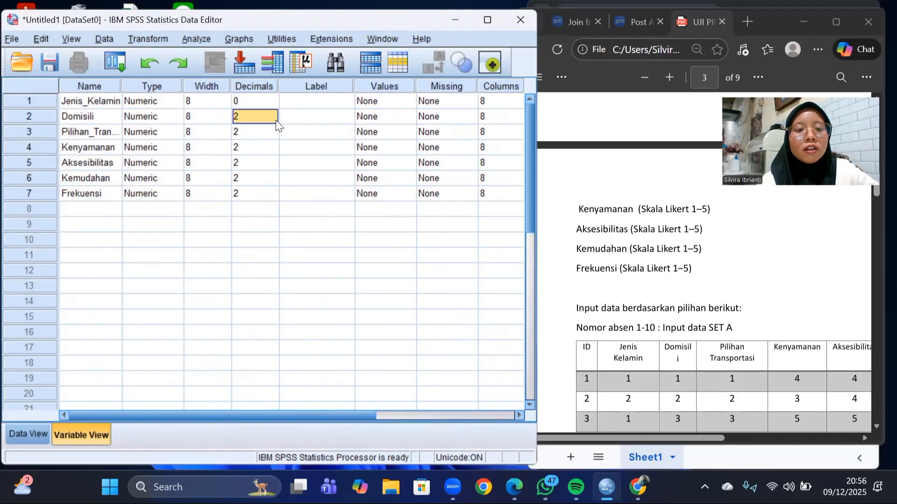
double_click(276, 119)
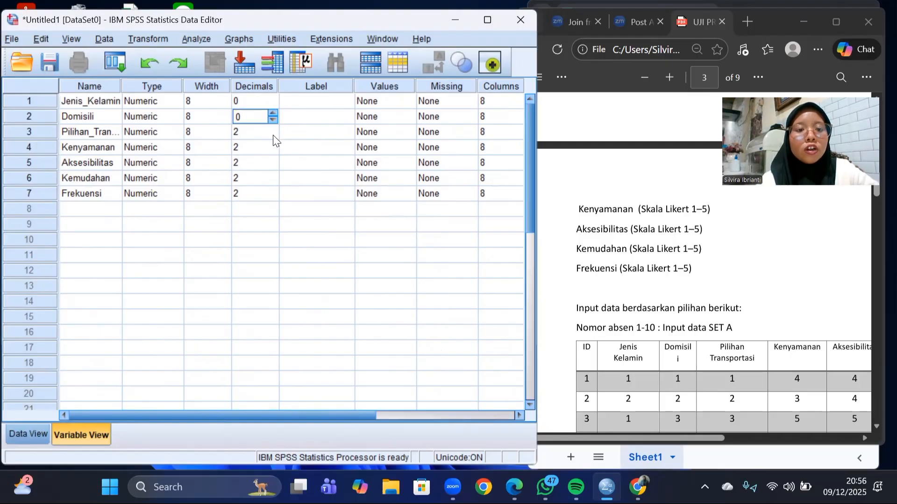
Step: Set the decimals of Pilihan_Transportasi, Kenyamanan, Aksesibilitas and Kemudahan to 0
double_click(273, 136)
click(274, 151)
click(274, 151)
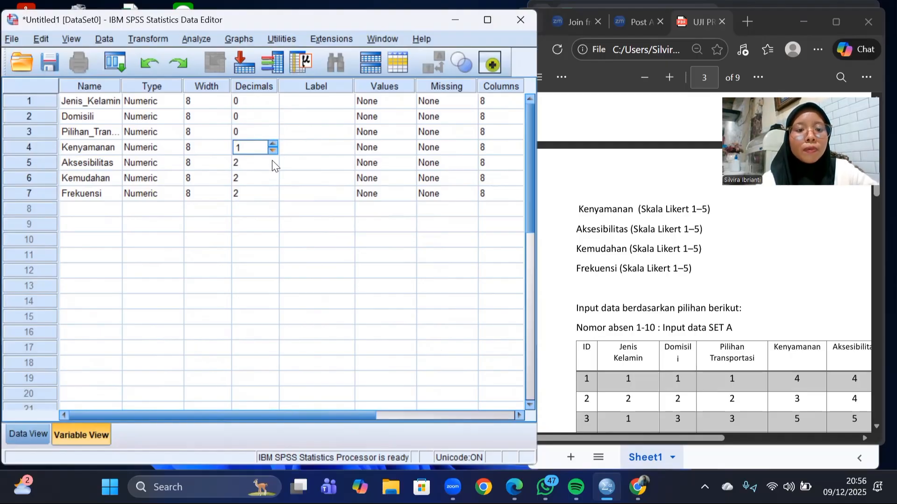
double_click(272, 165)
click(271, 166)
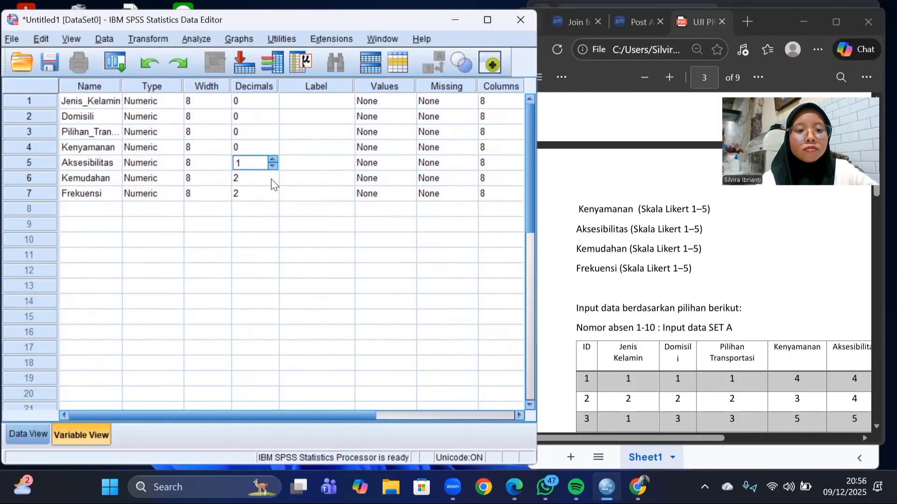
double_click(271, 181)
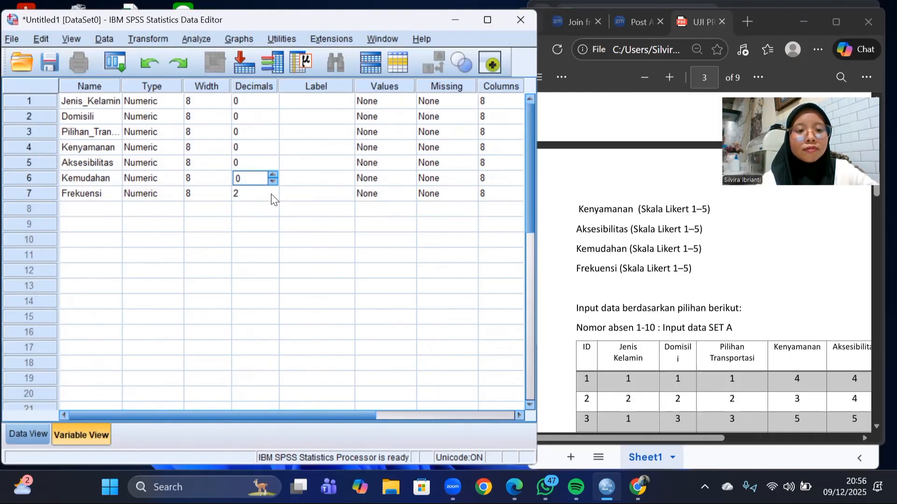
click(274, 198)
click(274, 198)
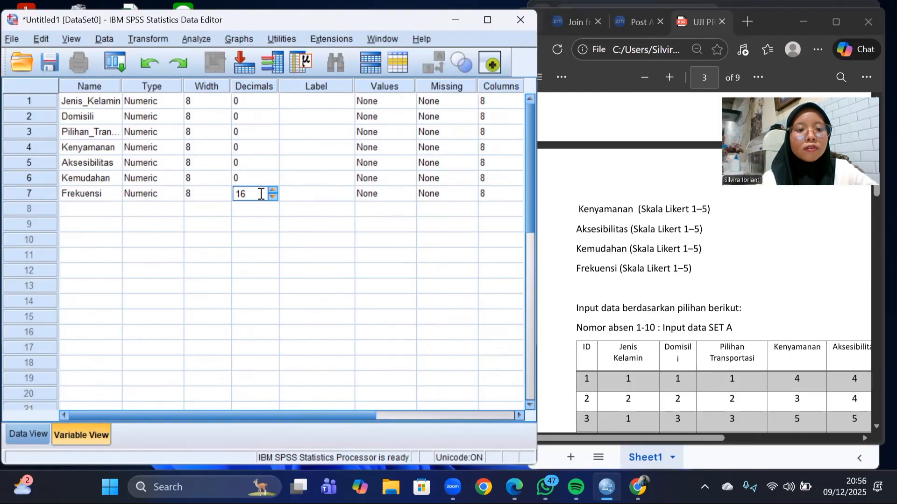
double_click(261, 194)
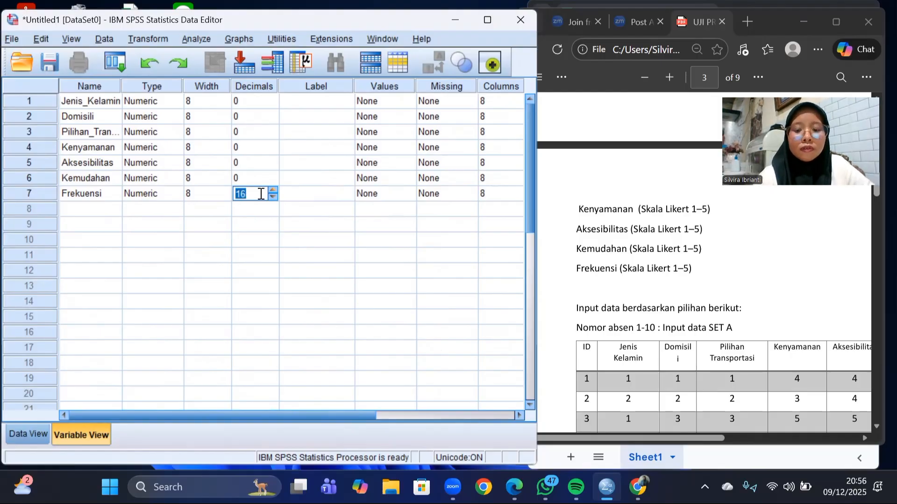
text(10)
text(6)
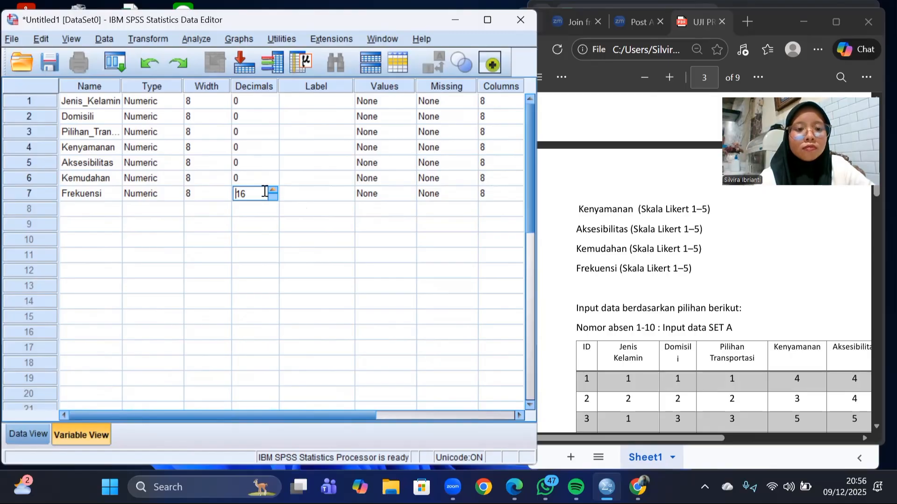
click(255, 239)
click(265, 266)
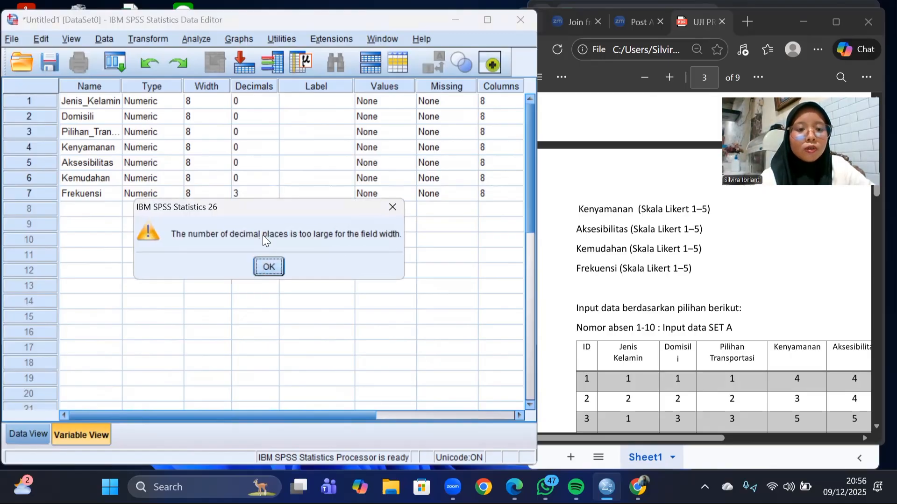
key(Return)
Step: Set the decimals of Frekuensi to 0
click(272, 195)
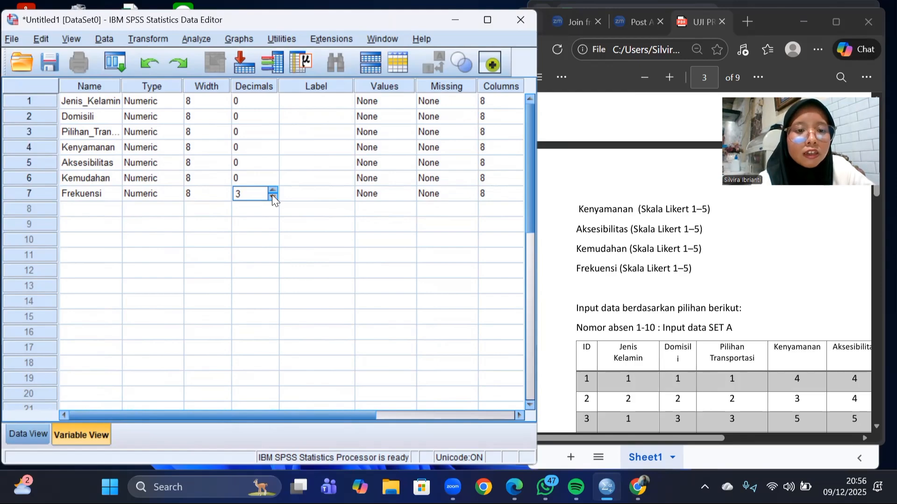
triple_click(272, 195)
click(337, 230)
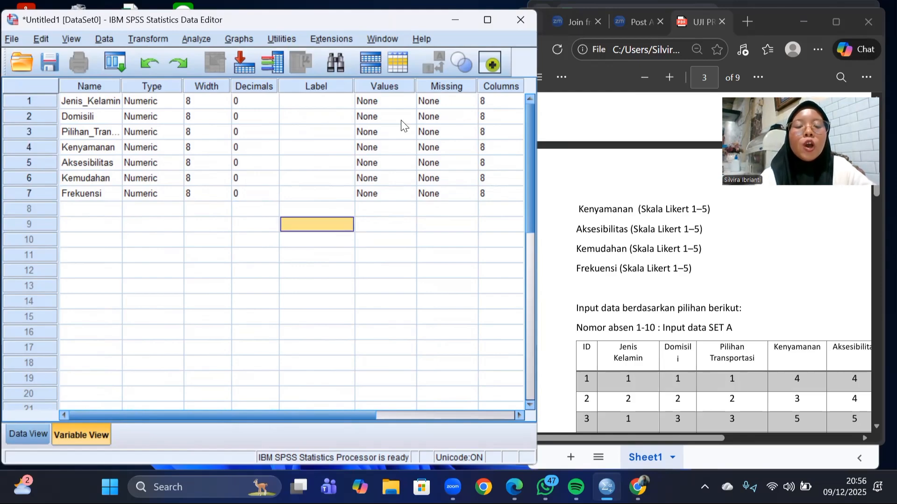
Step: Consult the variable codes in the assignment PDF and add the value label 1 = Laki-laki to Jenis_Kelamin
click(390, 102)
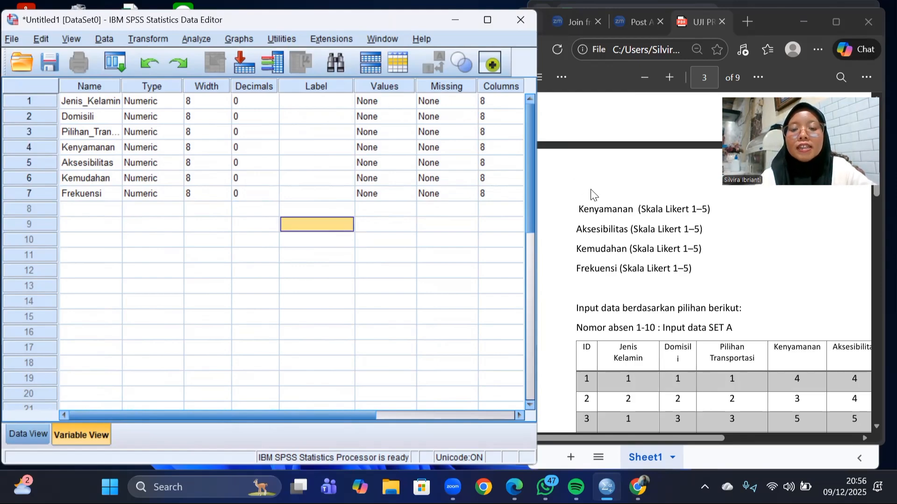
scroll(590, 189, up, 10)
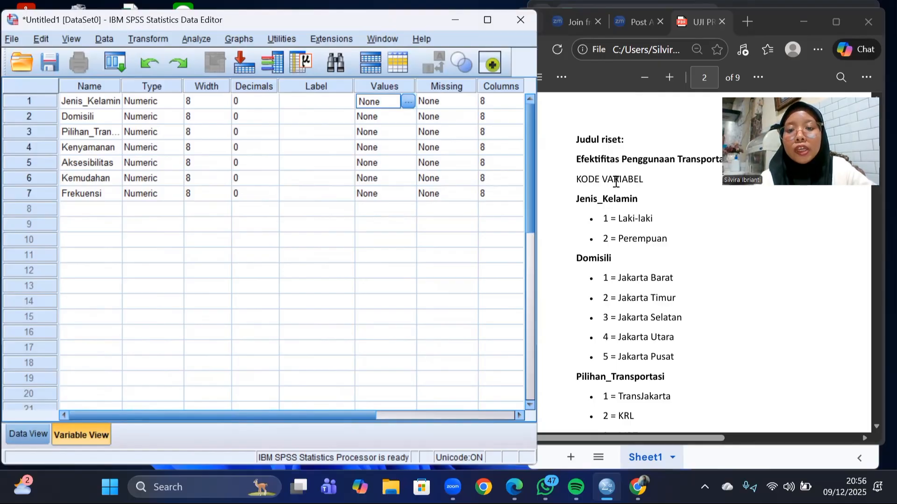
scroll(615, 176, down, 1)
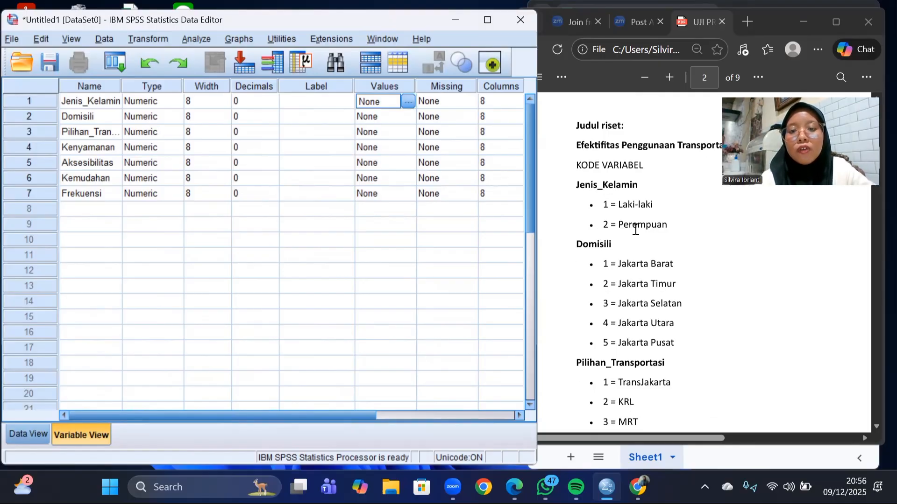
click(408, 101)
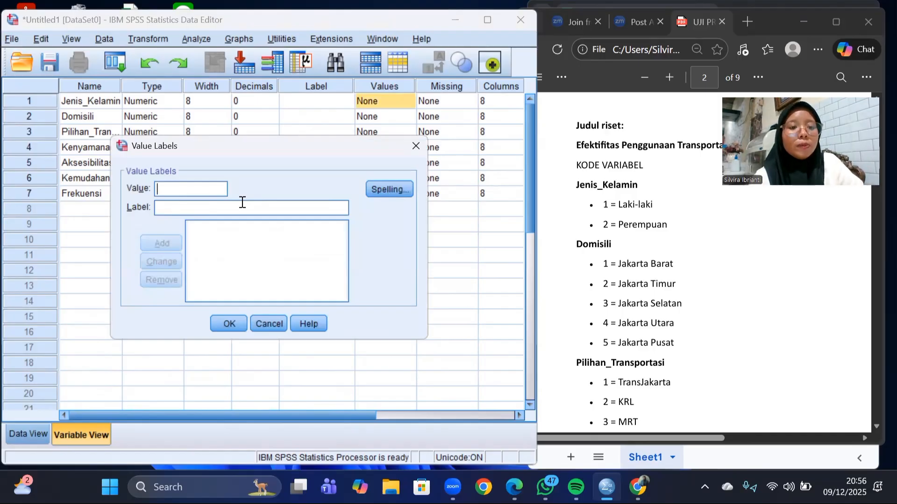
text(1)
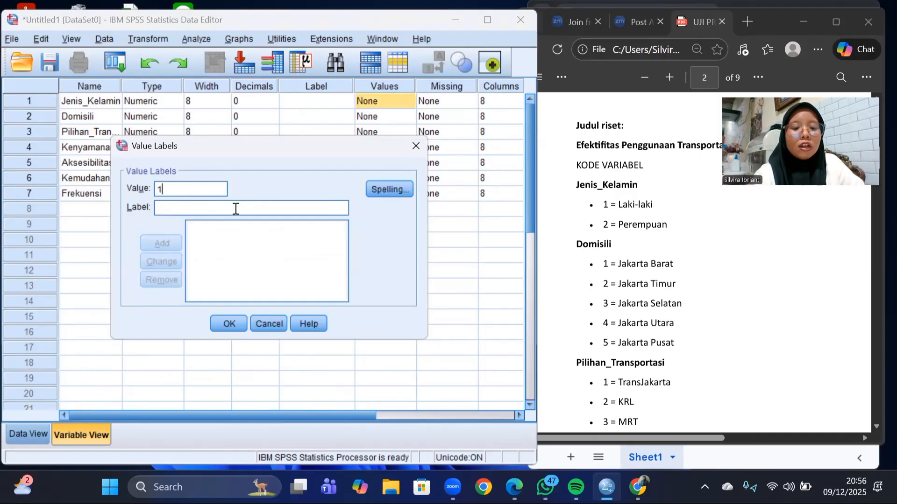
click(236, 209)
text(Laki-)
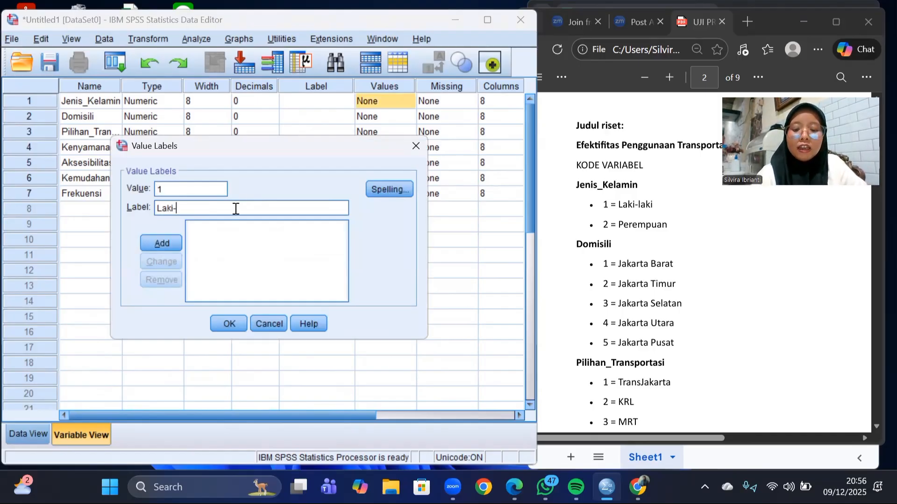
text(laki)
key(Return)
Step: Add the value label 2 = Perempuan to Jenis_Kelamin and apply its value labels
text(2)
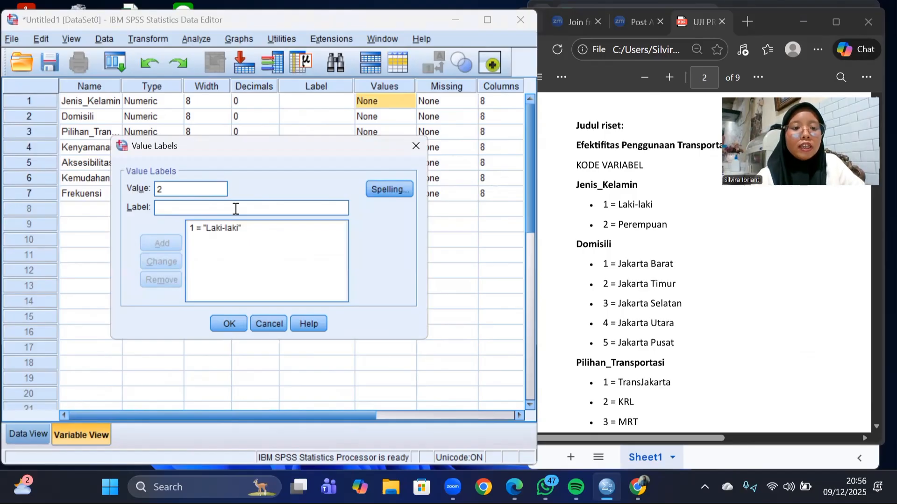
click(236, 209)
text(P)
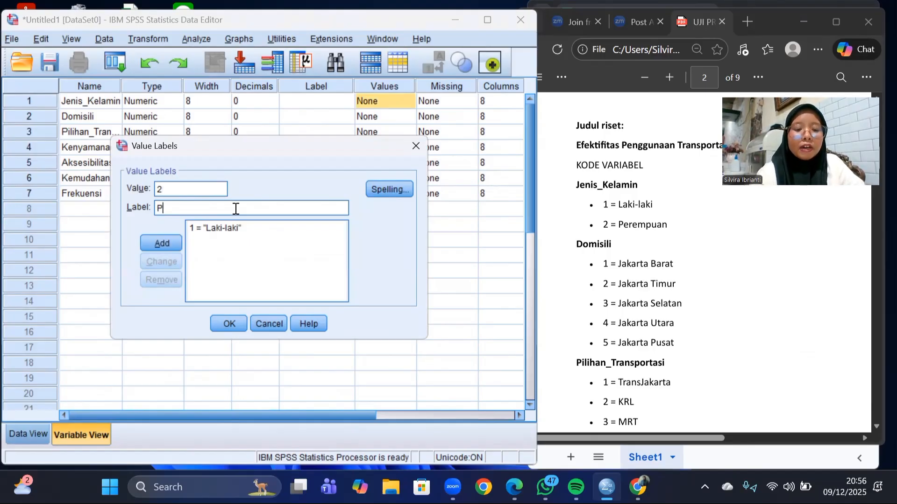
text(erempuan)
key(Return)
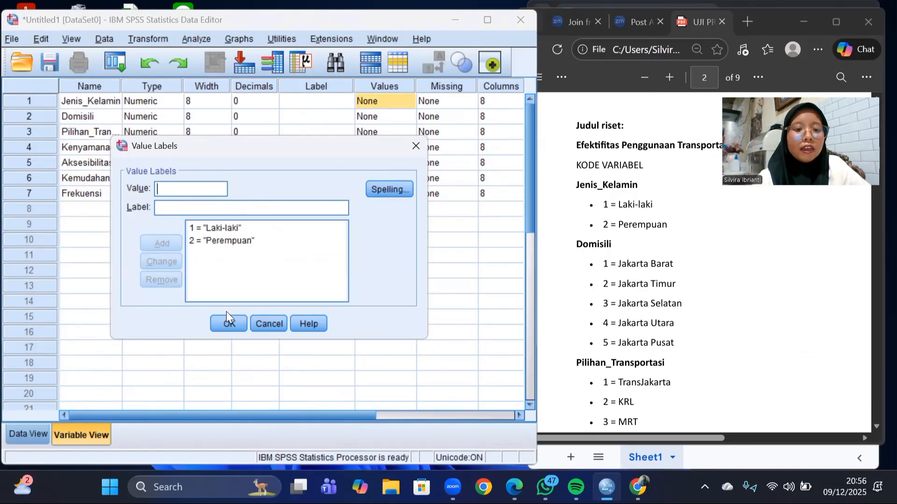
click(227, 323)
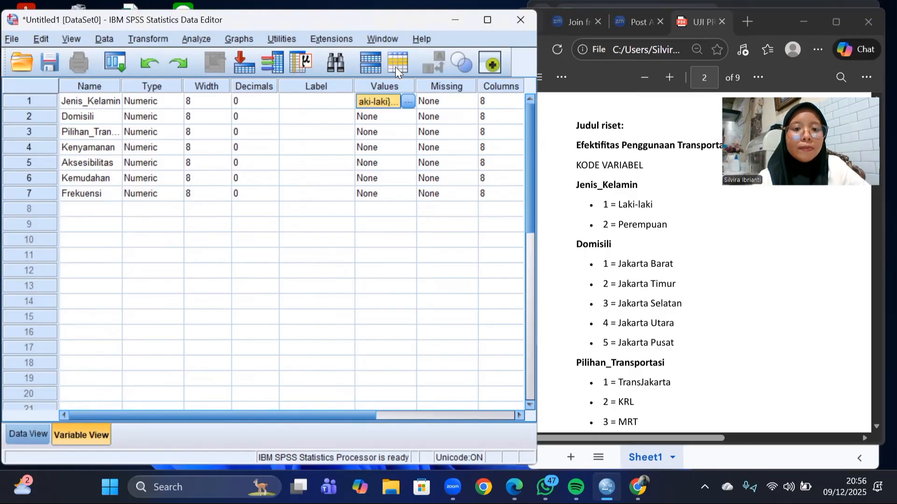
Step: Start the value labels of Domisili with 1 = Jakarta Barat
click(403, 119)
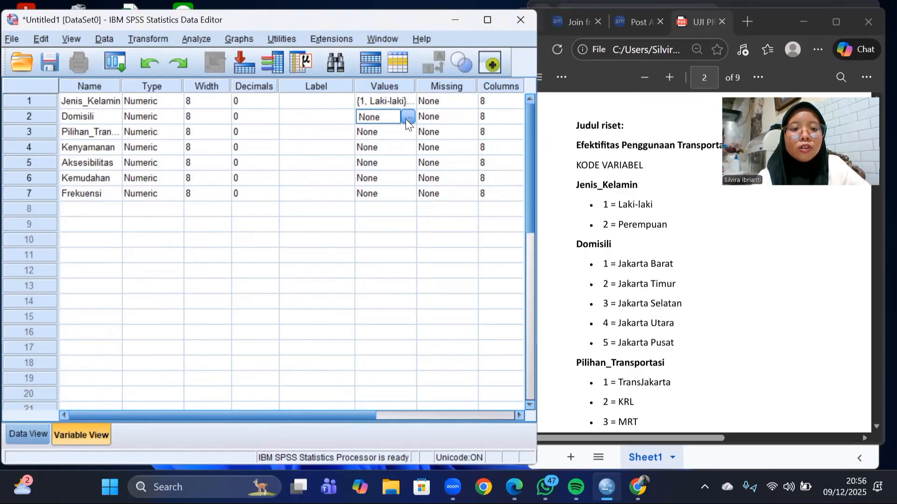
click(405, 119)
text(1)
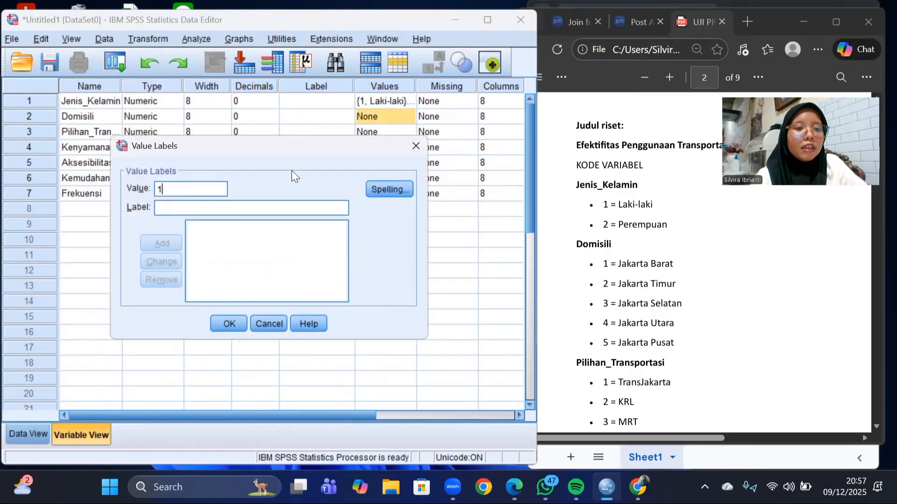
click(178, 213)
text(Jakar)
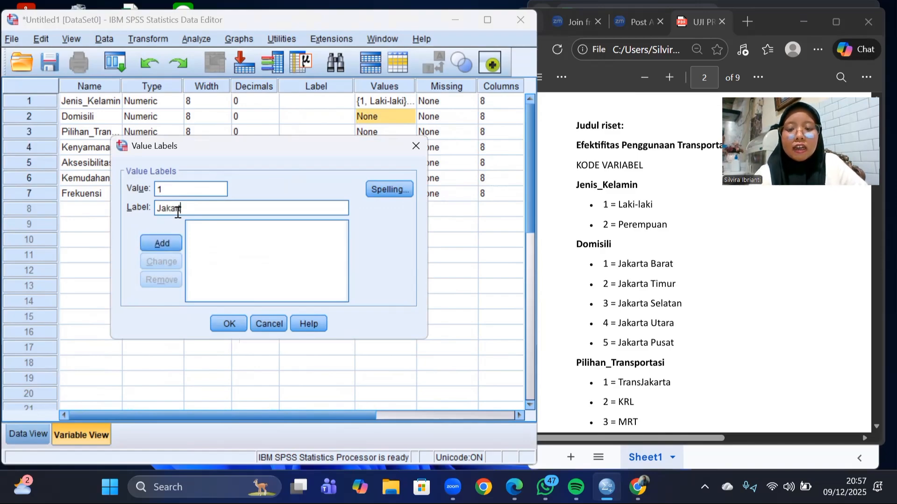
text(ta)
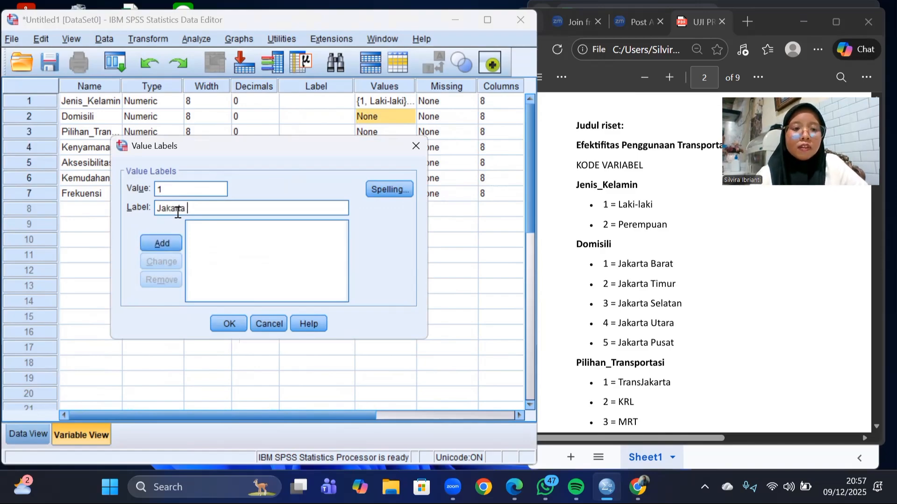
text( Barat)
key(Return)
Step: Add the Domisili value labels 2 = Jakarta Timur and 3 = Jakarta Selatan
text(2)
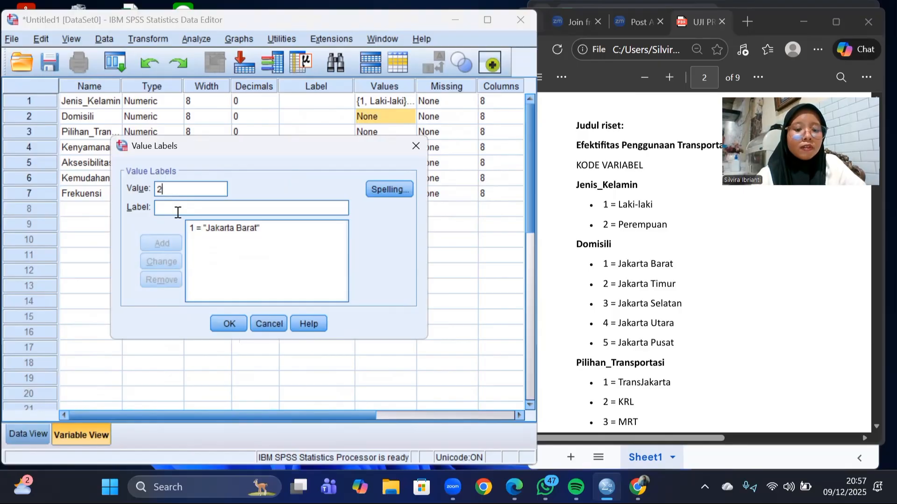
click(178, 213)
text(Jakarta)
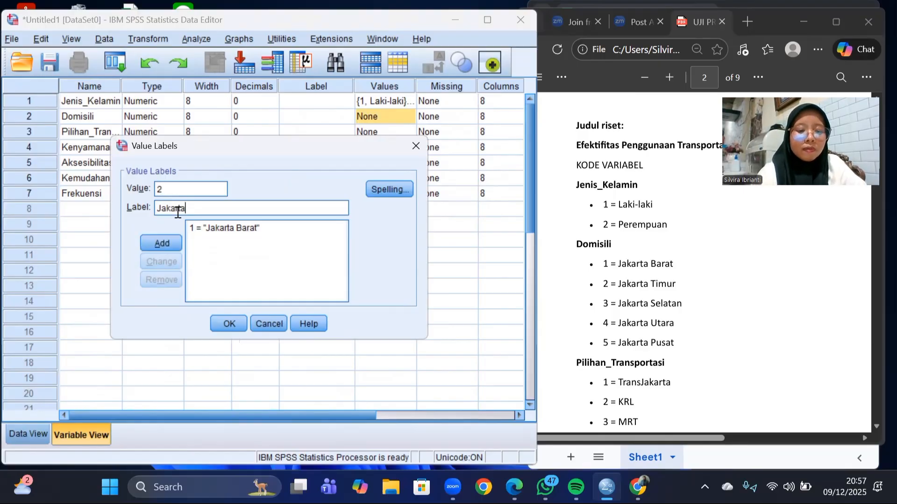
text( Timur)
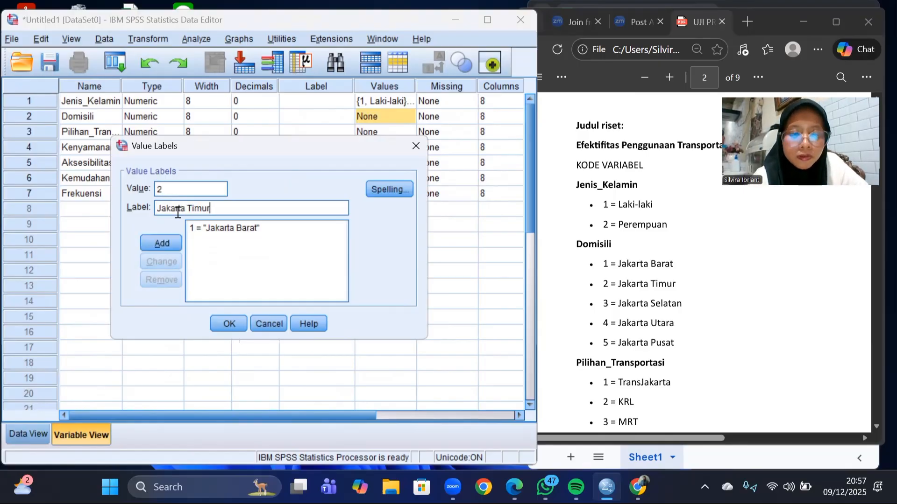
key(Return)
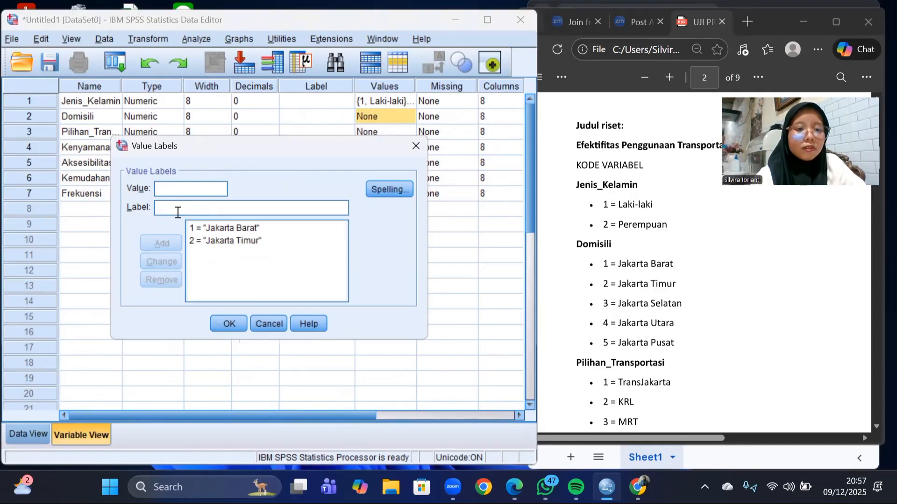
text(3)
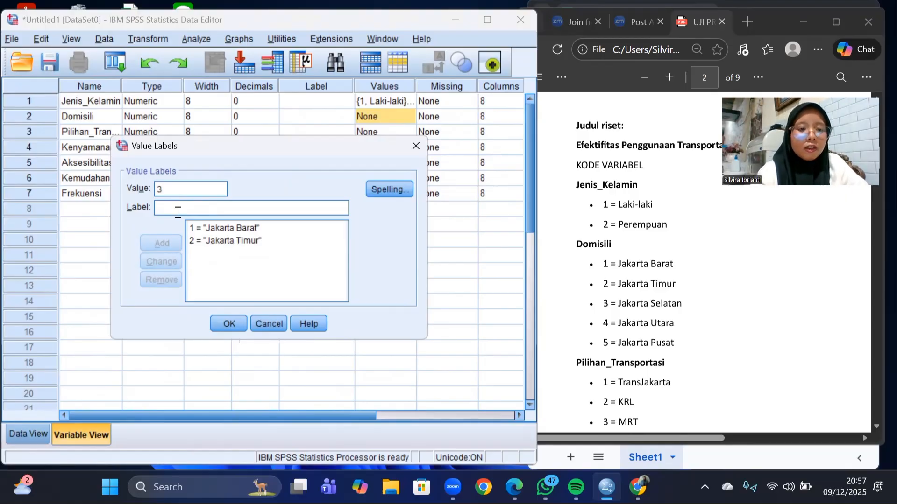
text( = "Jakarta Selat)
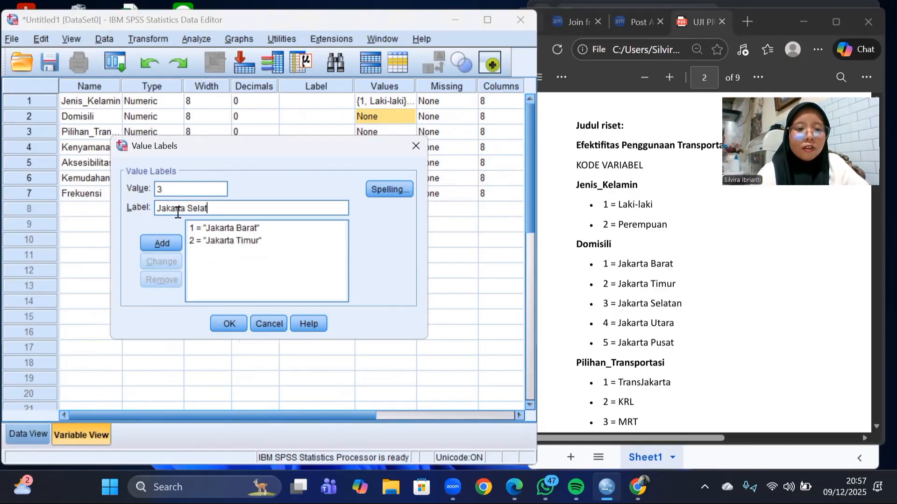
text(an)
key(Return)
Step: Add the Domisili value labels 4 = Jakarta Utara and 5 = Jakarta Pusat, and apply the value labels
text(4)
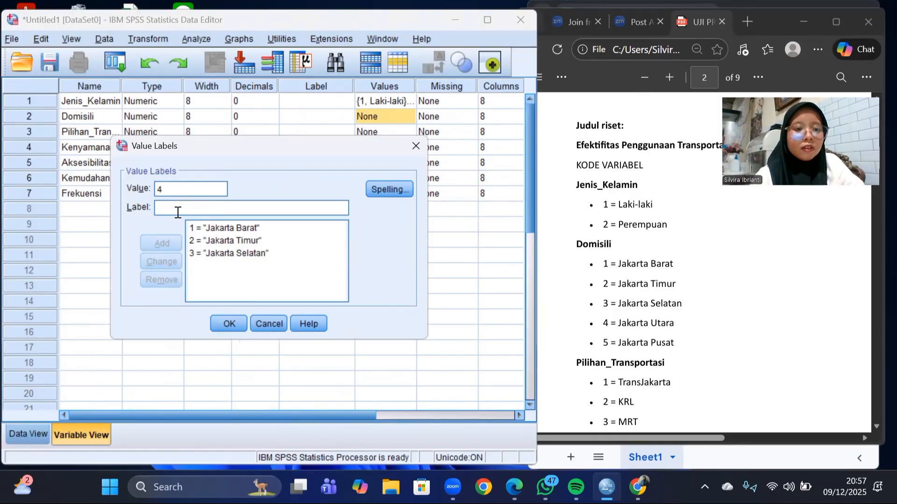
click(182, 208)
text(Ja)
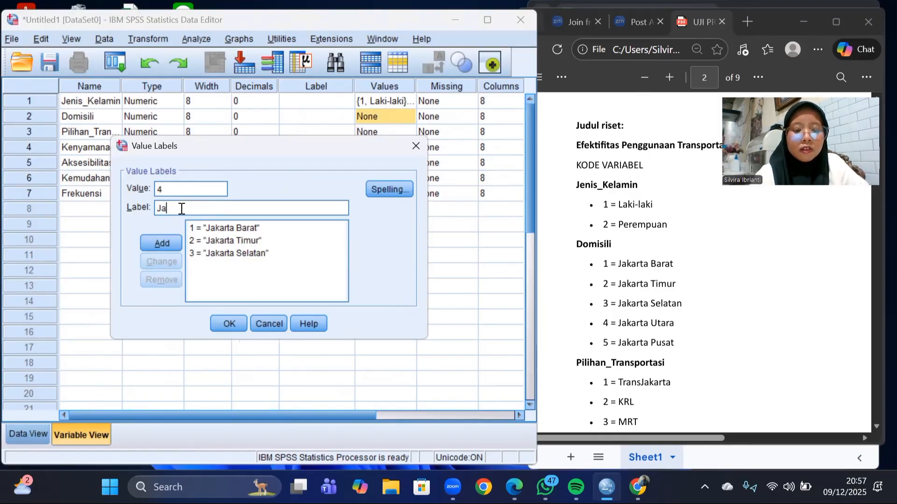
text(karta Utara)
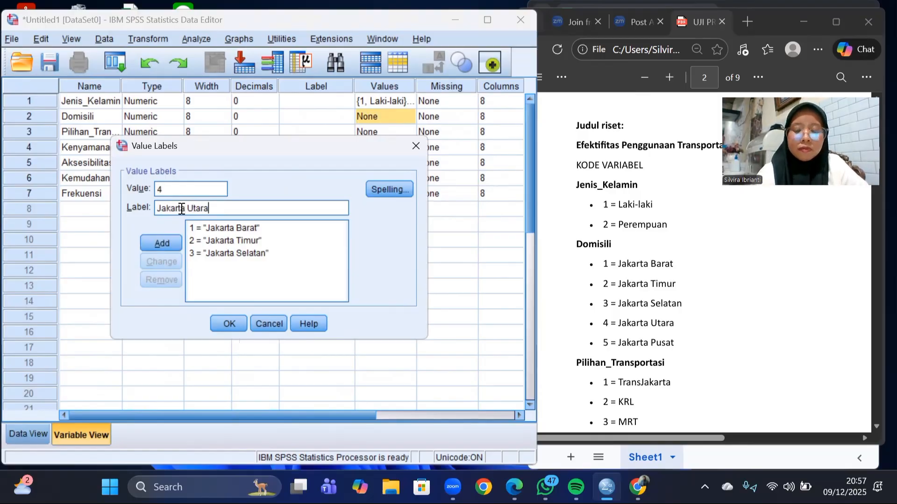
key(Return)
text(5)
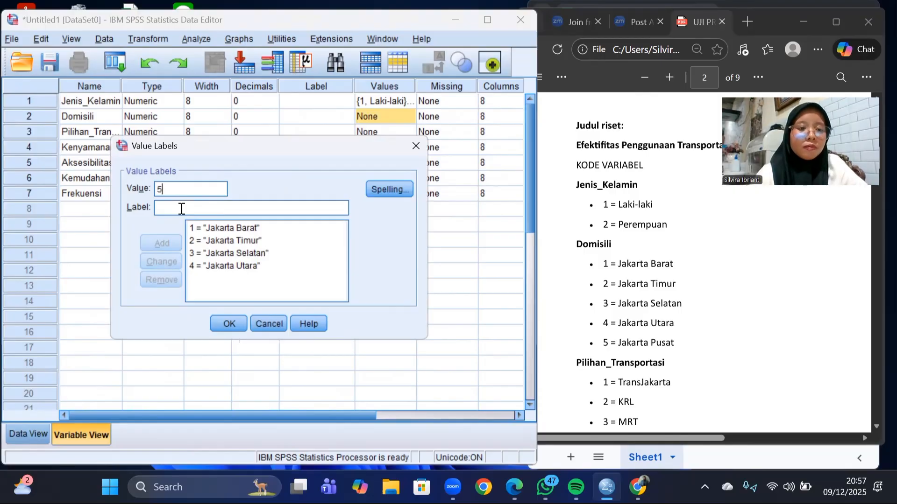
click(181, 209)
text(Jaka)
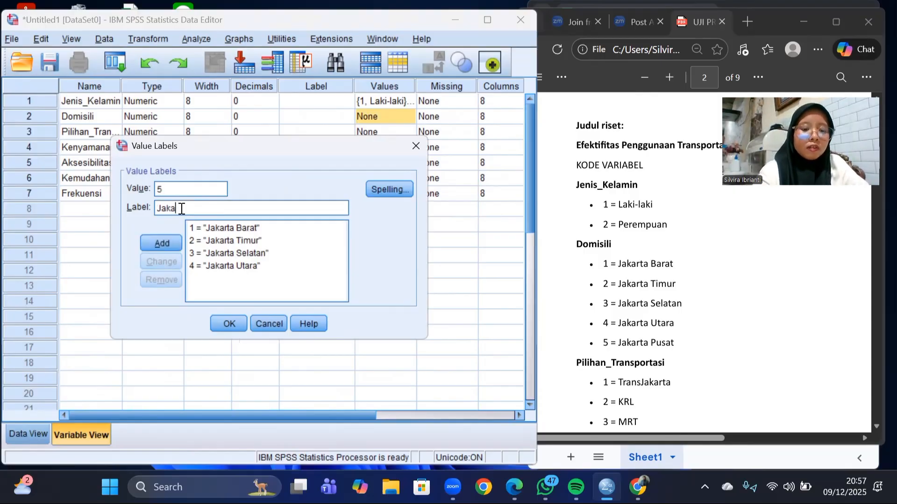
text(rta Pusat)
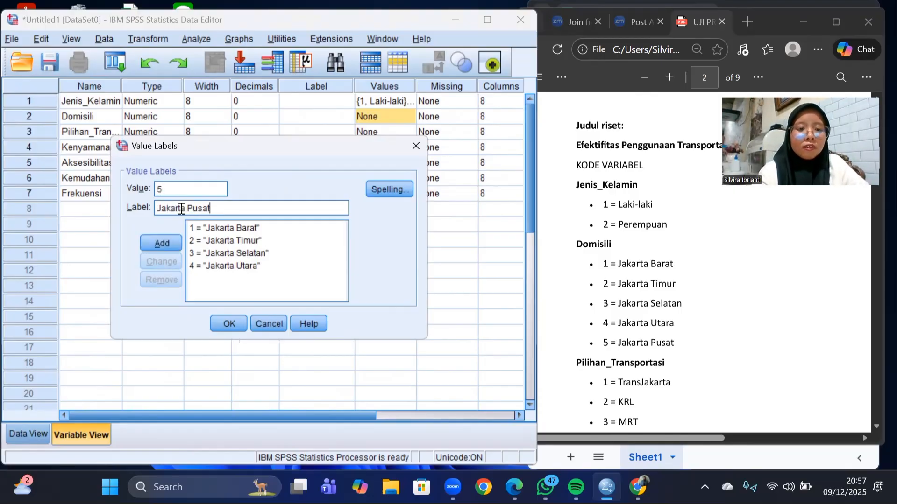
key(Return)
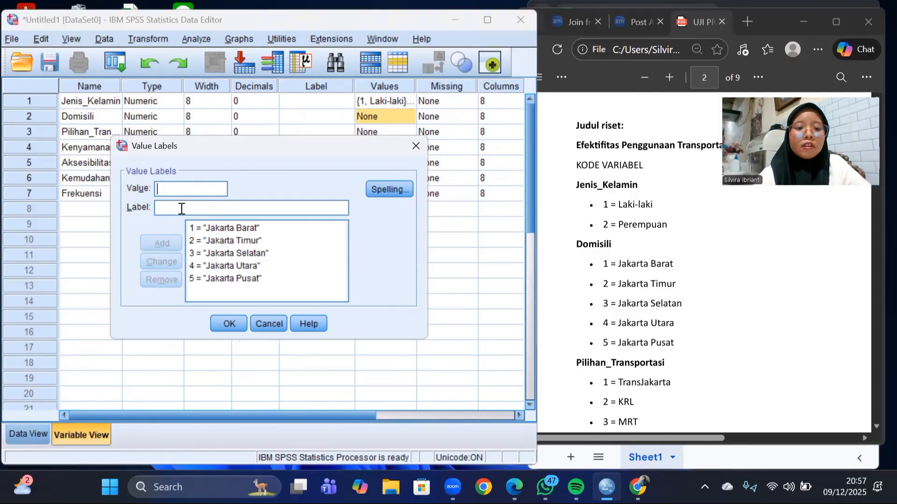
click(227, 317)
Step: Start the value labels of Pilihan_Transportasi with 1 = Transjakarta
click(394, 137)
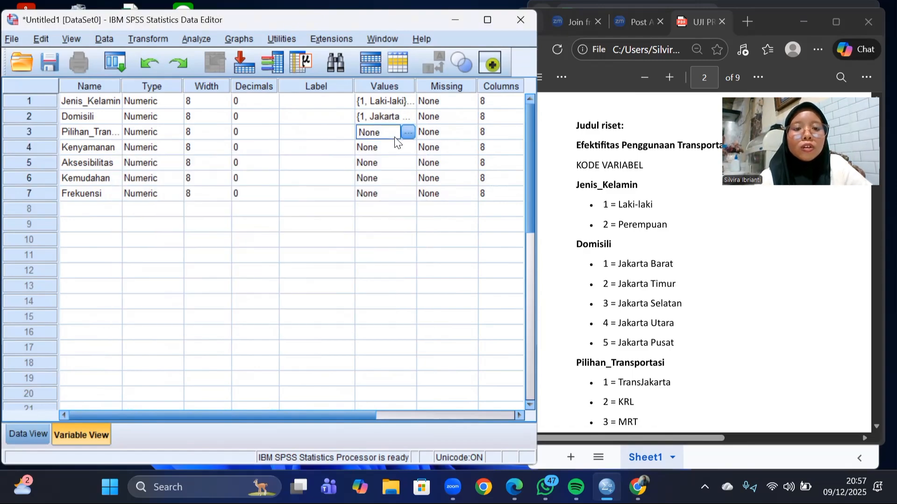
click(408, 132)
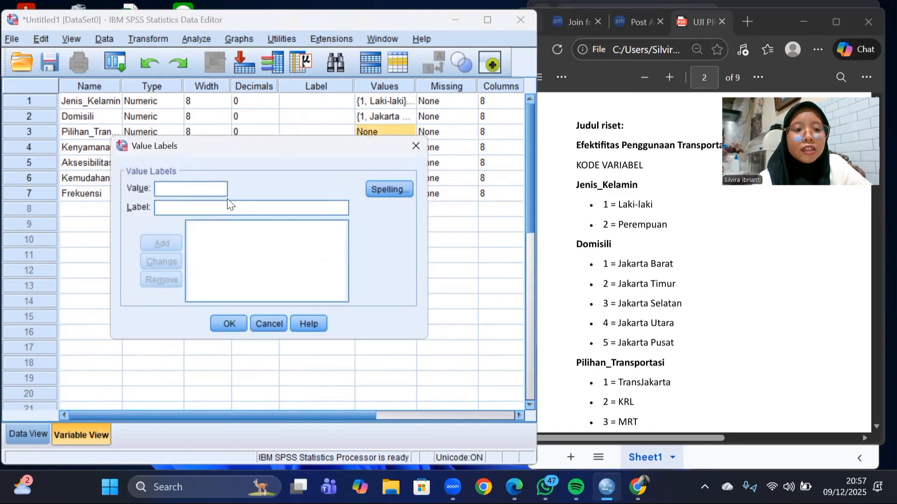
text(1)
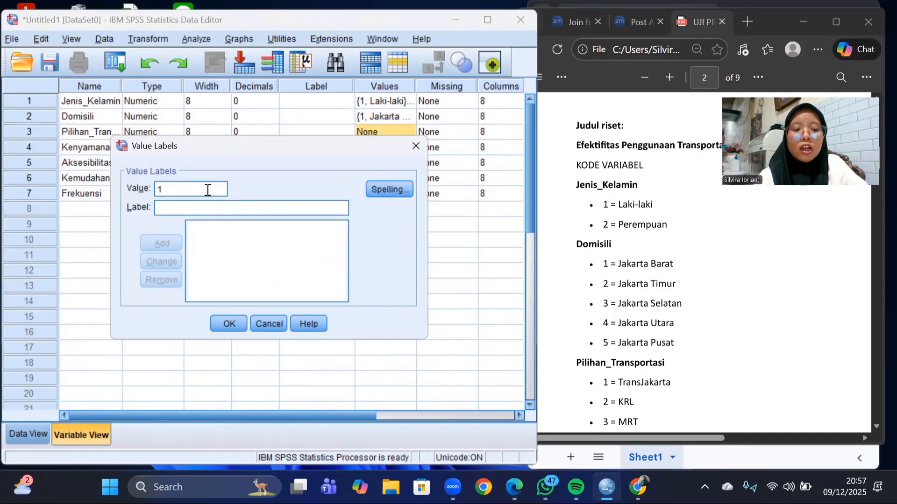
click(203, 204)
text(Transjakarta)
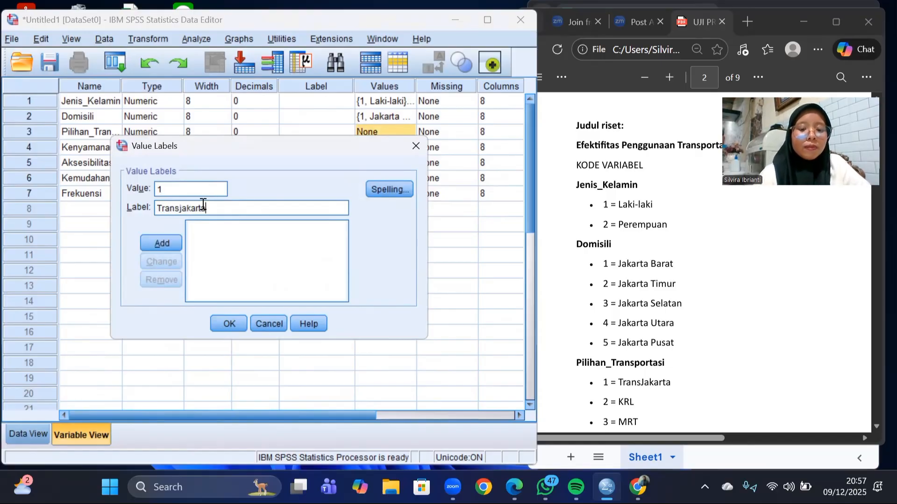
key(Return)
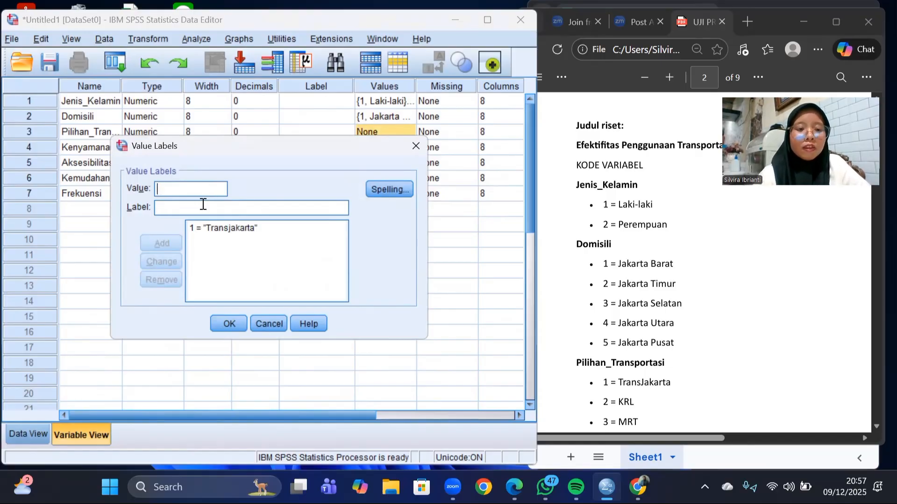
Step: Add the Pilihan_Transportasi value labels 2 = KRL and 3 = MRT, and apply the value labels
text(2)
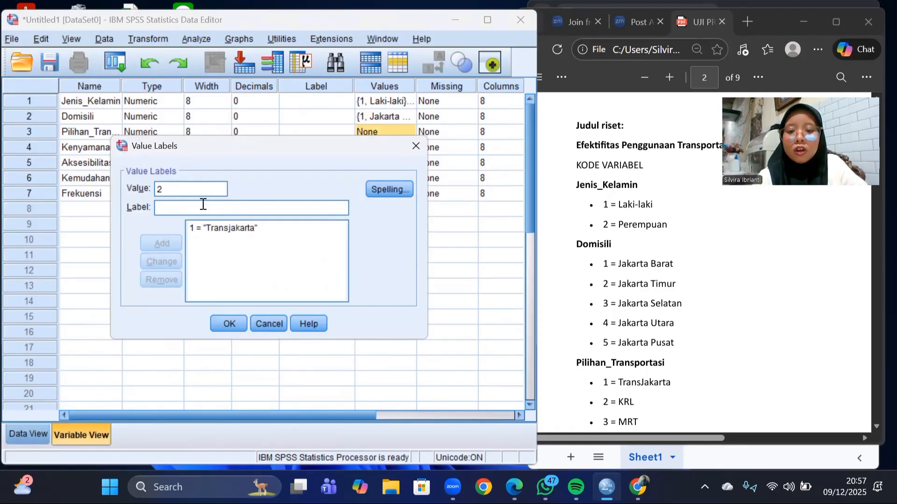
click(200, 207)
text(K)
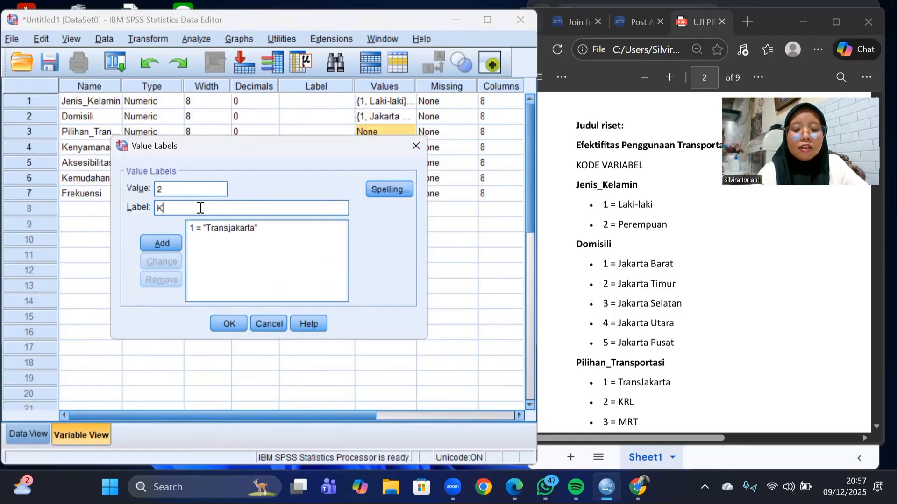
text(RL)
key(Return)
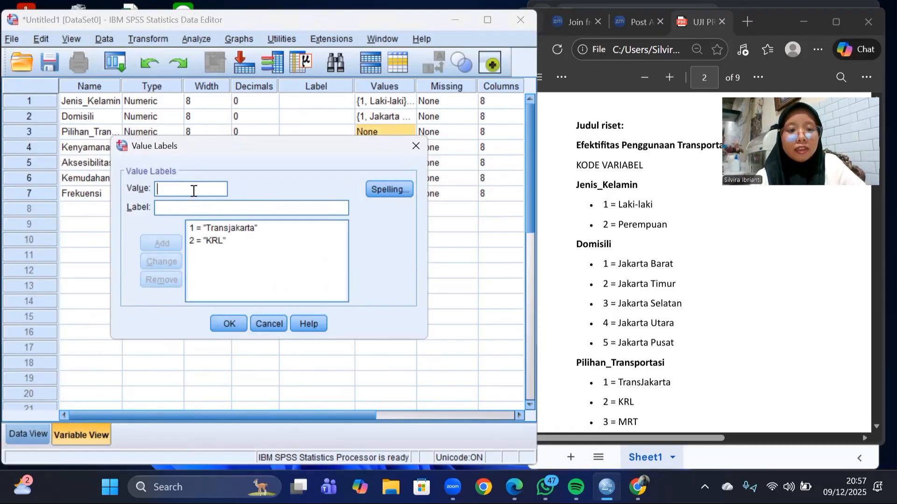
text(3)
click(194, 208)
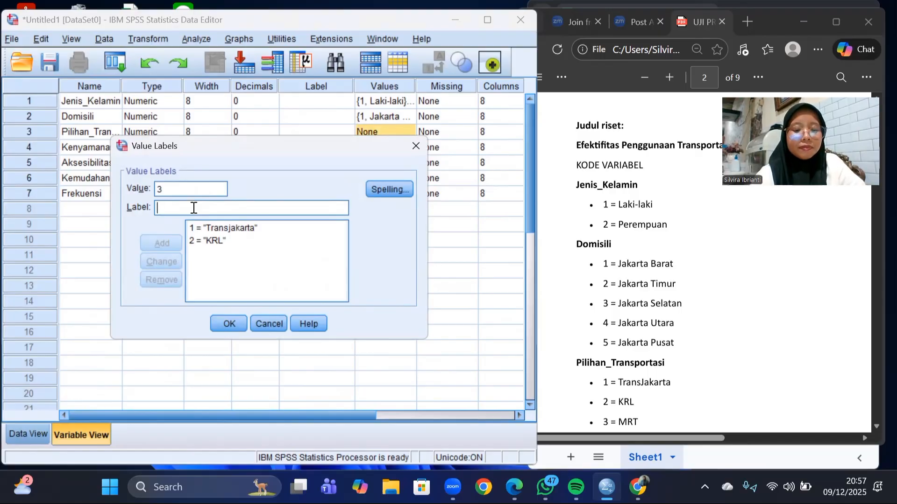
text(MRT)
key(Return)
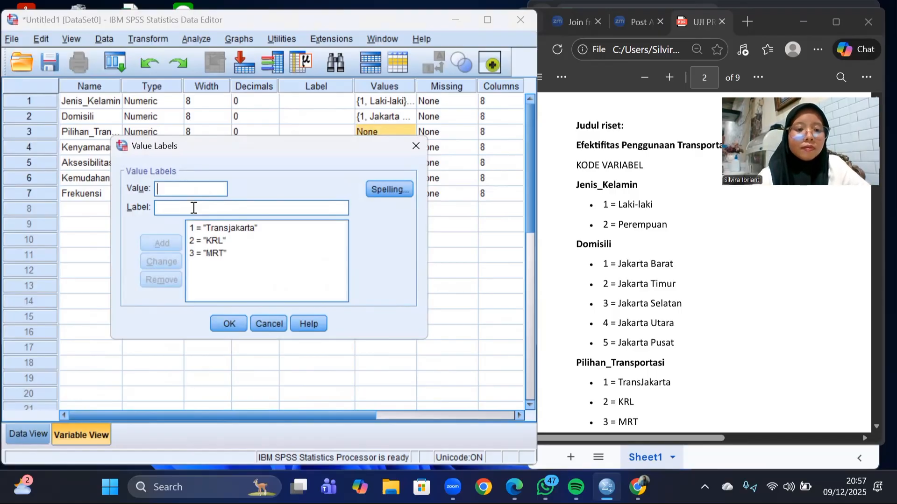
click(233, 327)
Step: Start the value labels of Kenyamanan with 1 = Sangat Tidak Setuju
scroll(644, 290, down, 10)
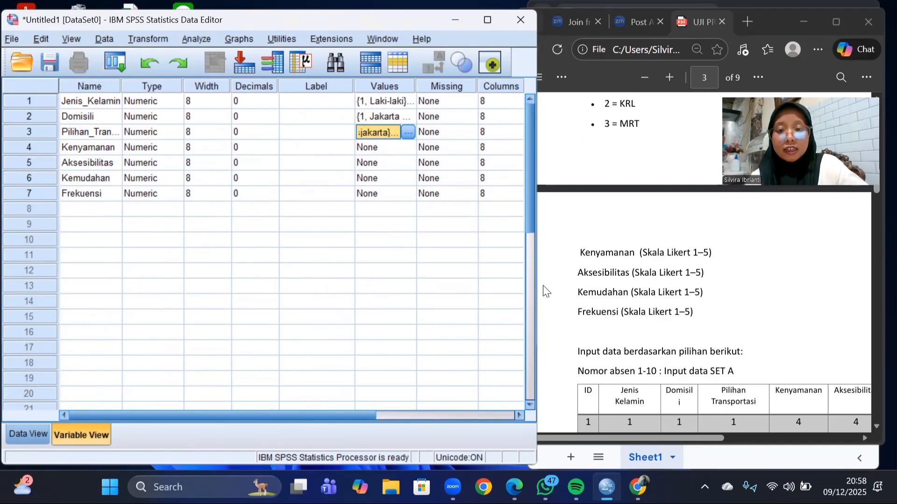
click(403, 149)
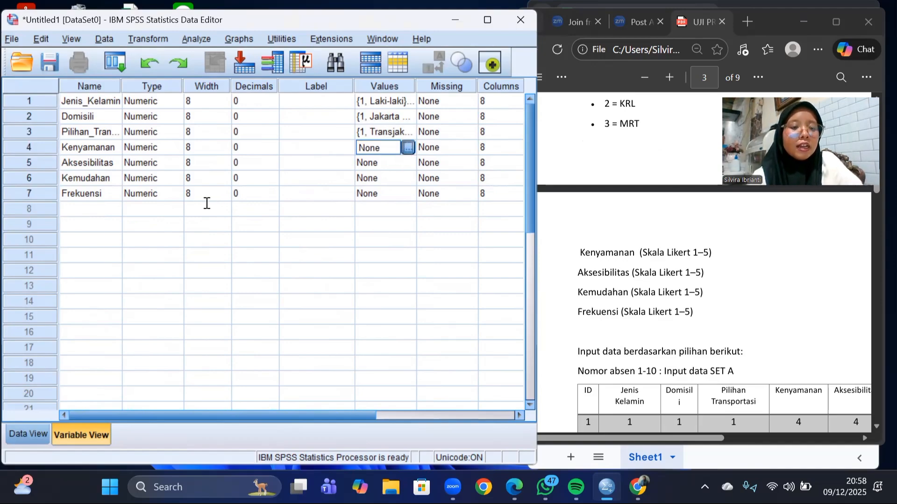
text(1)
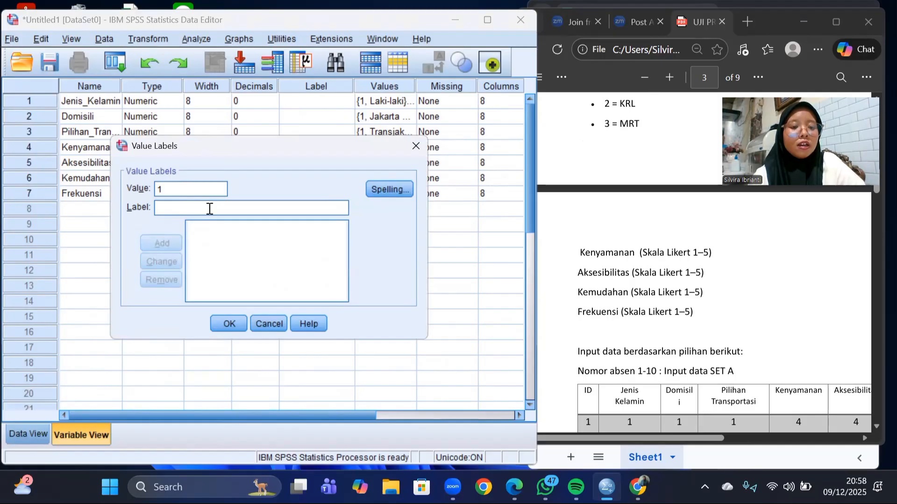
click(210, 208)
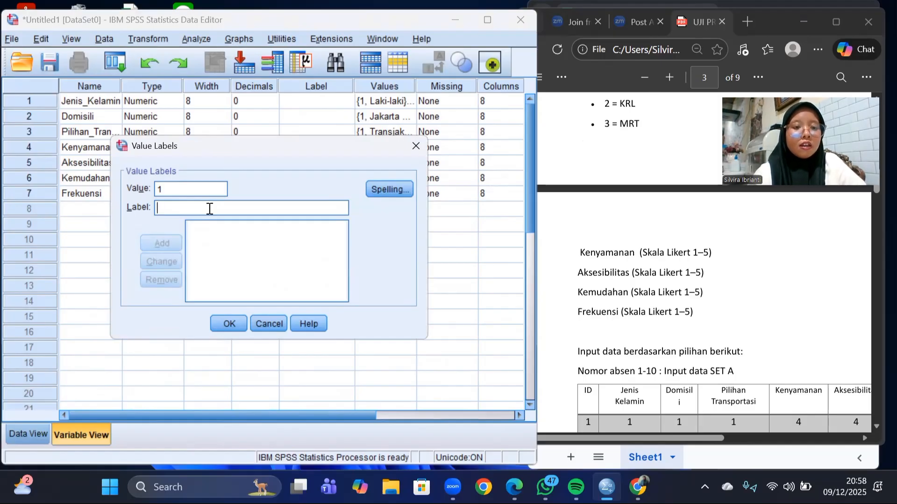
text(Sangat)
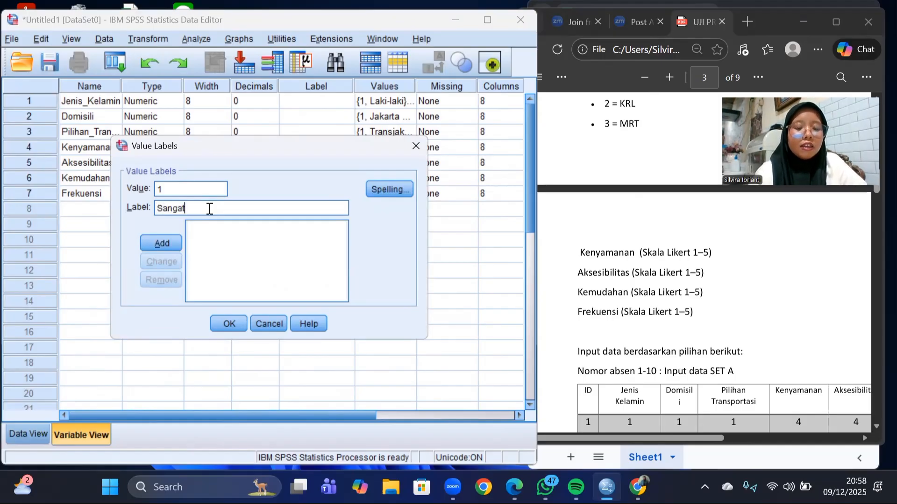
text( Tidak Se)
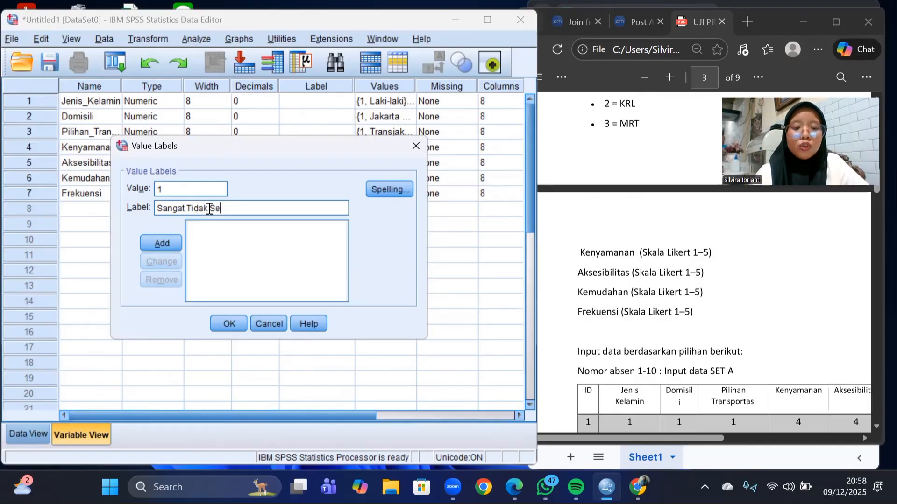
text(tuju)
key(Return)
Step: Add the Kenyamanan value labels 2 = Tidak Setuju and 3 = Cukup
text(2)
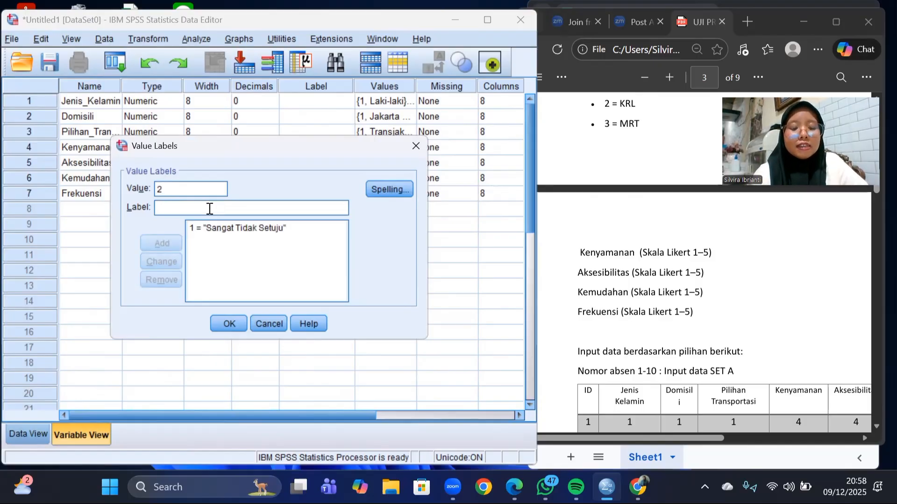
click(209, 209)
text(Tidak Setu)
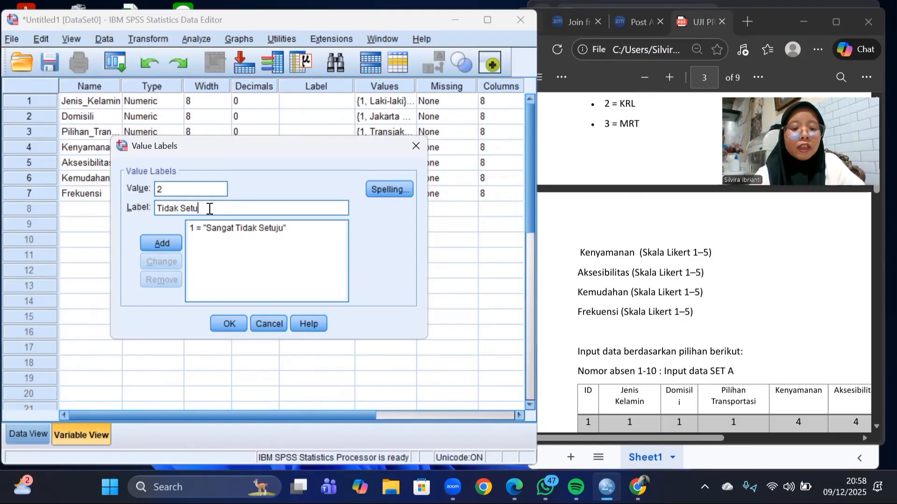
text(ju)
key(Return)
text(3)
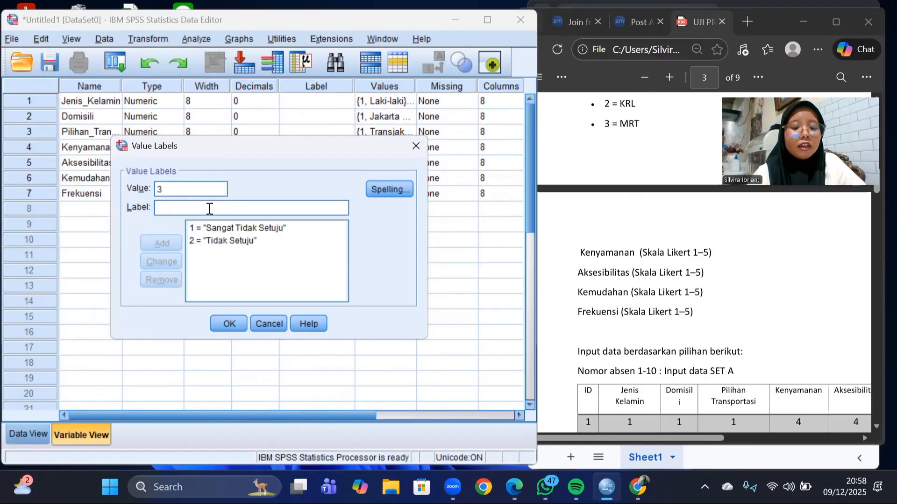
click(210, 209)
text(Cukup)
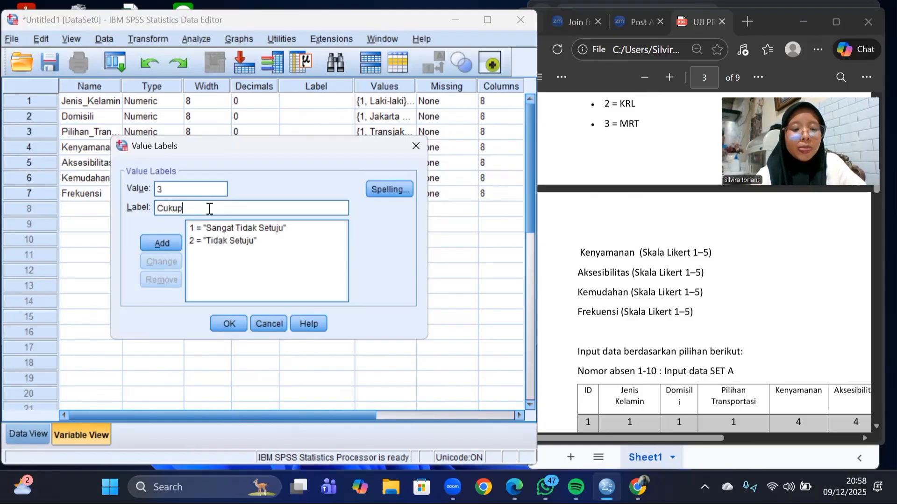
key(Return)
Step: Add the Kenyamanan value labels 4 = Setuju and 5 = Sangat Setuju, and apply the value labels
text(4)
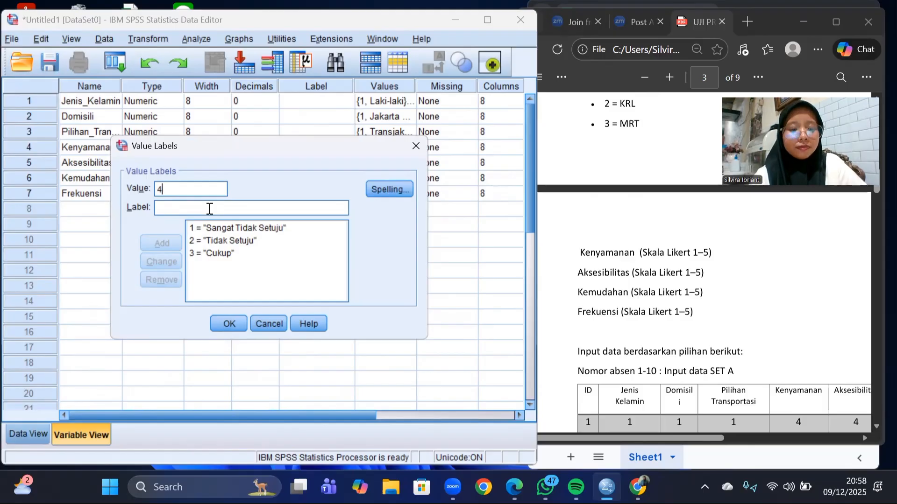
click(210, 209)
text(Se)
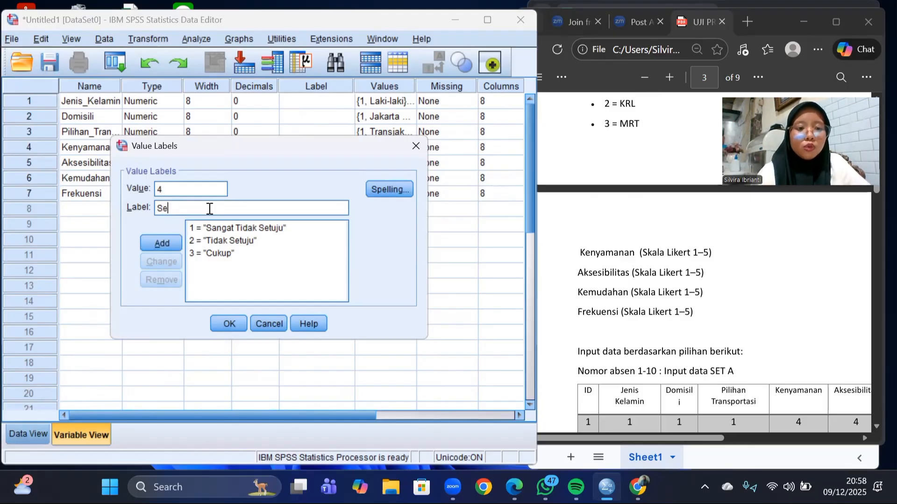
text(tuju)
key(Return)
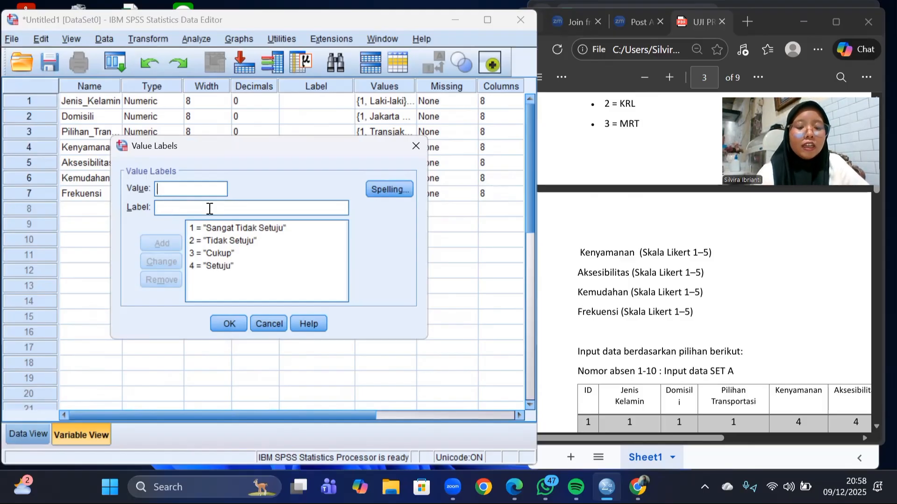
text(%)
key(BackSpace)
text(5)
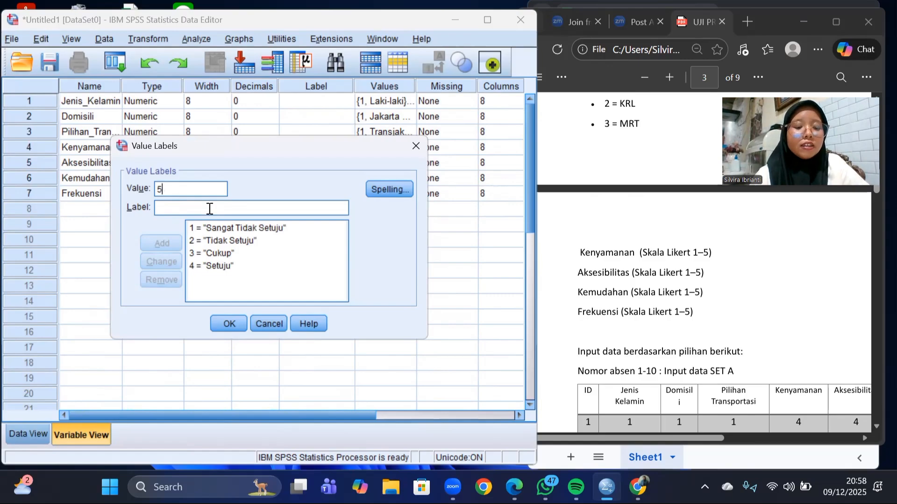
click(209, 209)
text(Sangat Se)
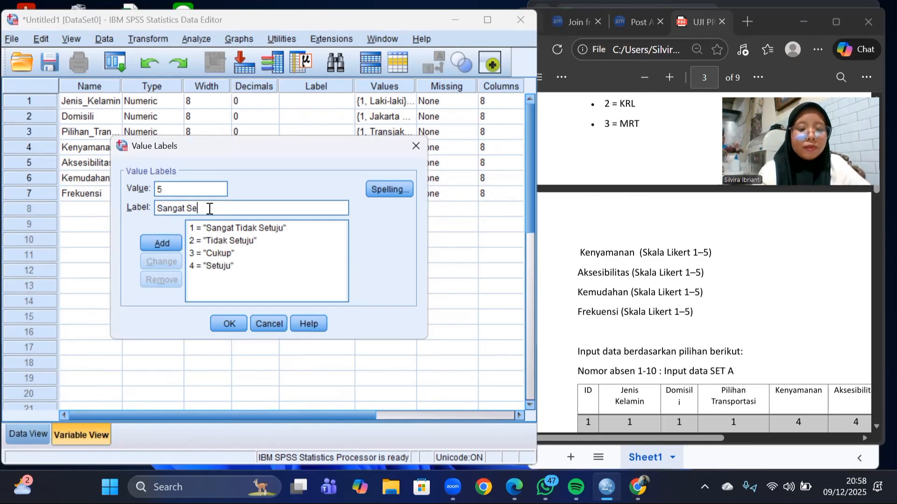
text(tuju)
key(Return)
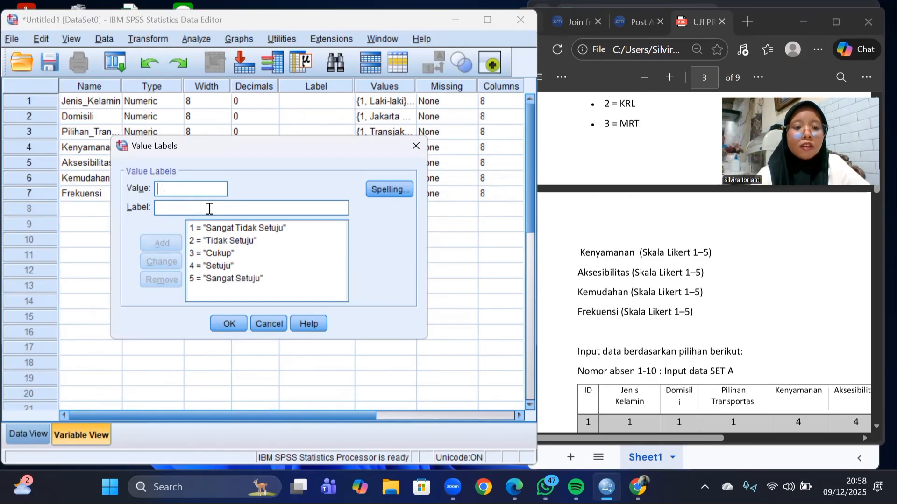
click(240, 324)
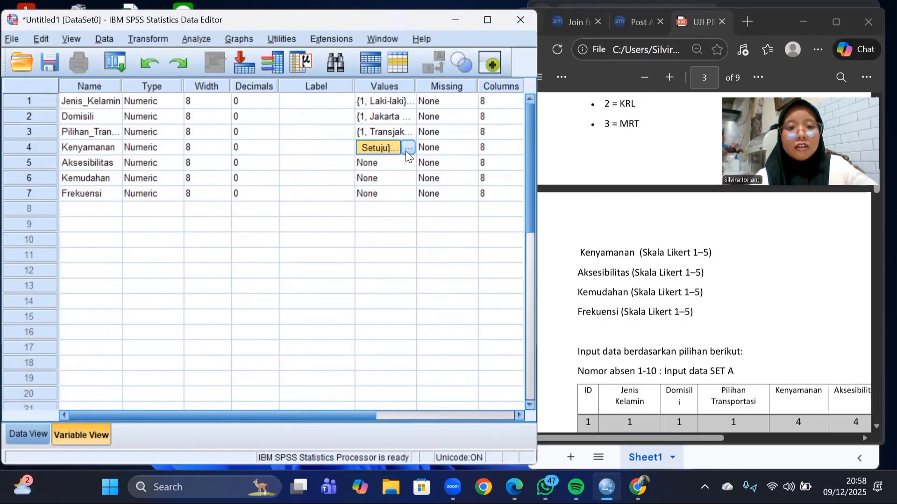
Step: Copy the Kenyamanan value labels to Aksesibilitas, Kemudahan and Frekuensi
right_click(394, 147)
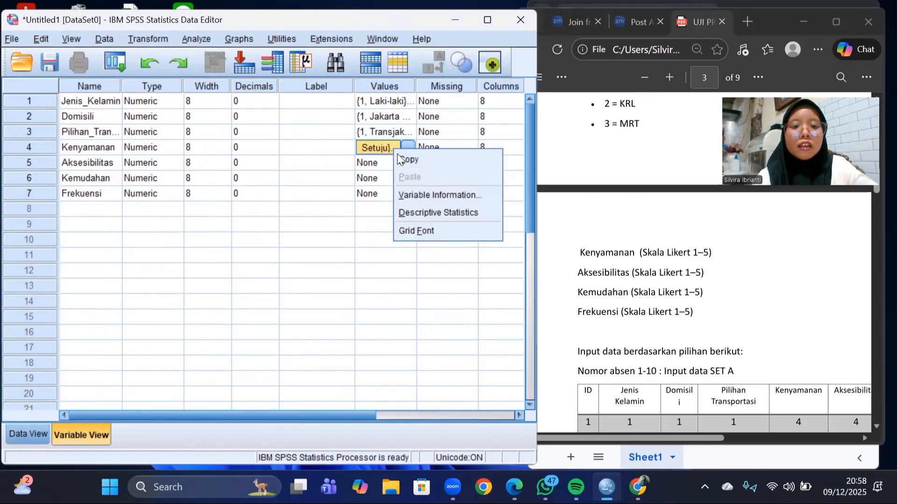
click(402, 160)
click(387, 164)
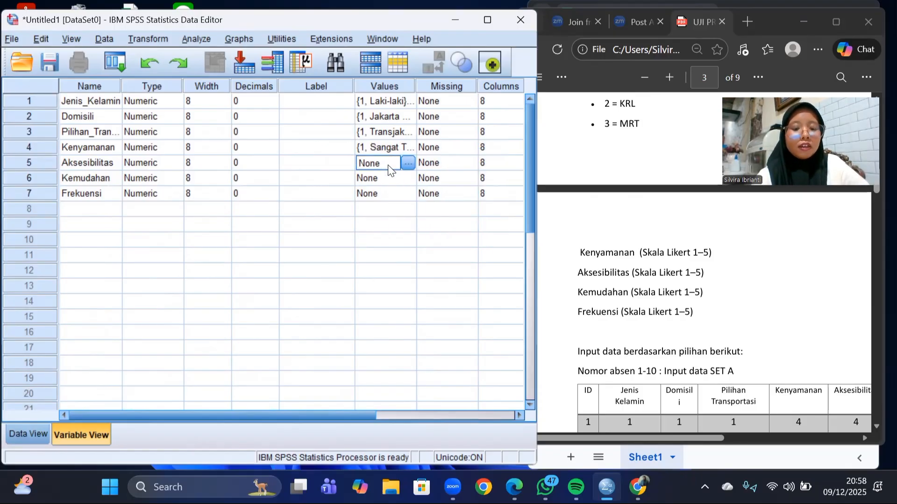
key(ctrl+v)
click(387, 184)
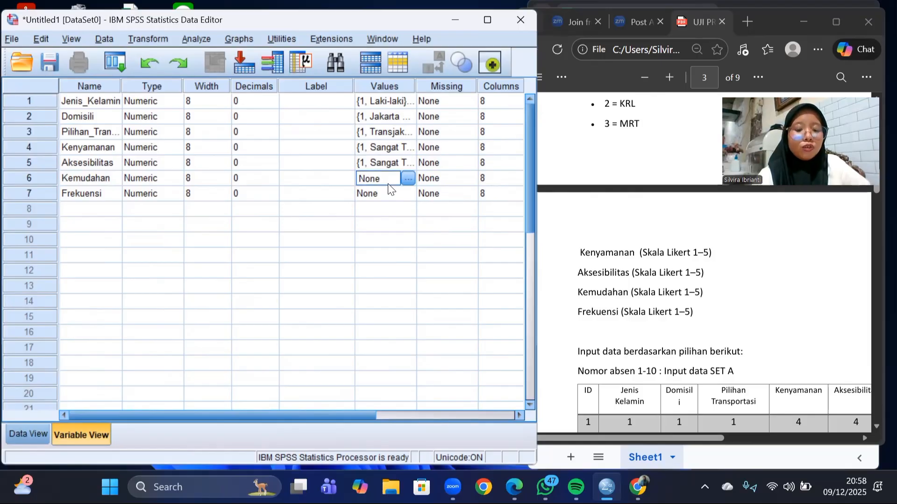
key(ctrl+v)
click(383, 199)
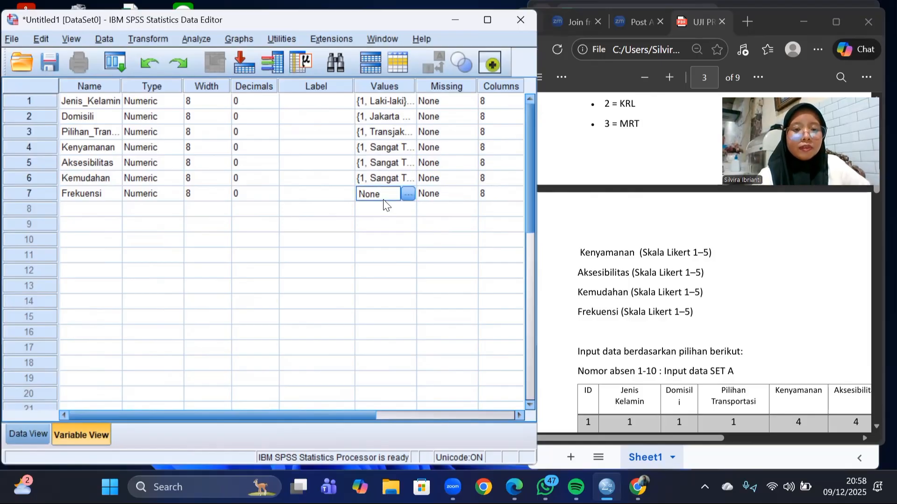
key(ctrl+v)
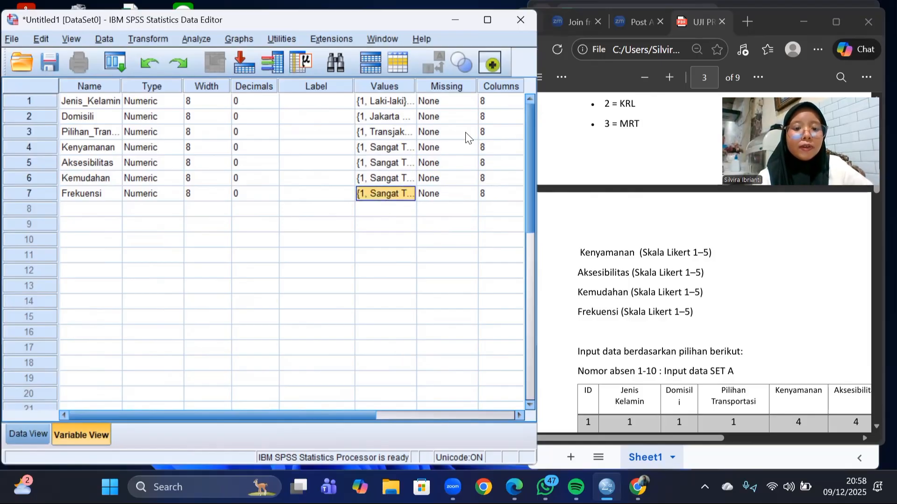
Step: Set the measurement level of Jenis_Kelamin, Domisili and Pilihan_Transportasi to Nominal
scroll(343, 357, right, 1)
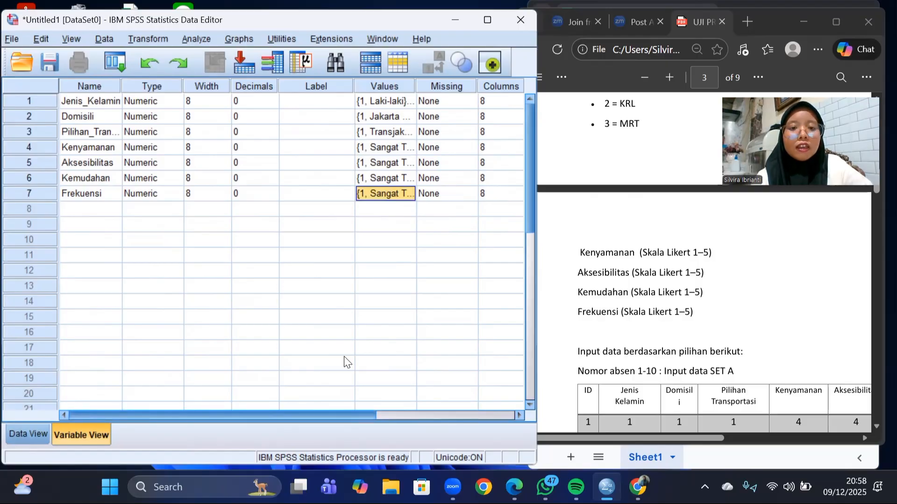
scroll(344, 357, right, 2)
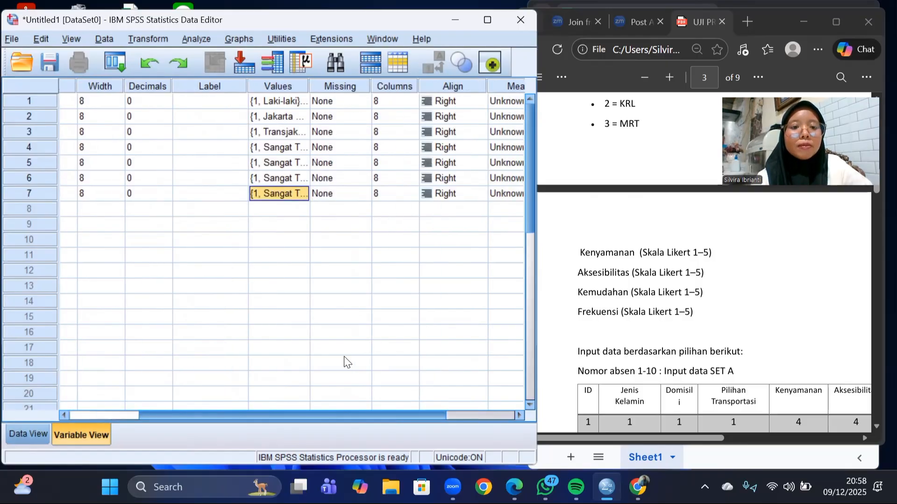
scroll(344, 357, right, 2)
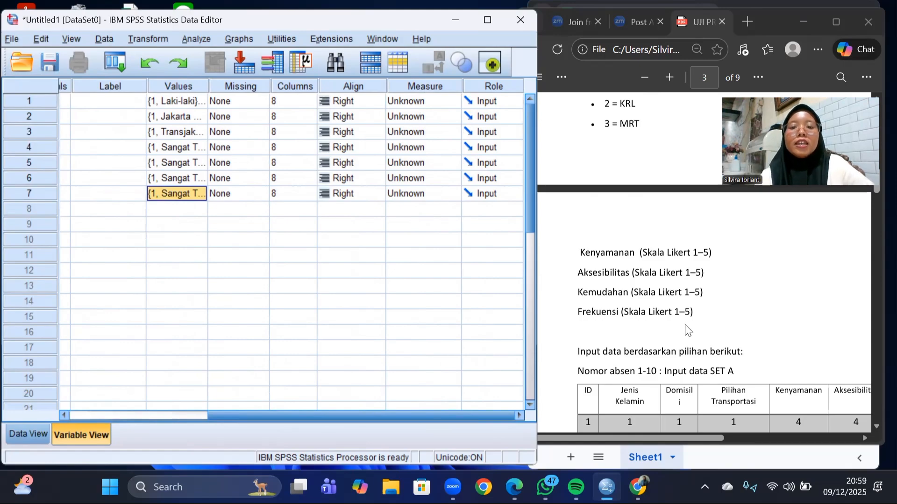
scroll(685, 325, up, 5)
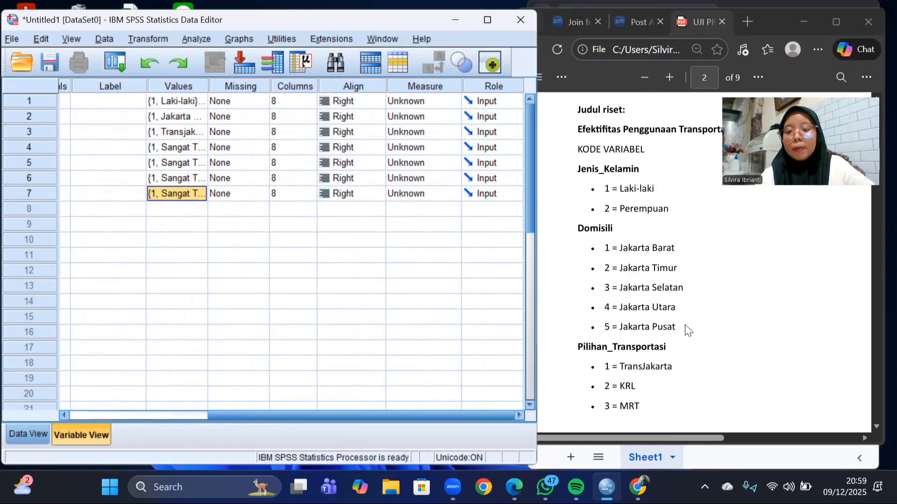
scroll(684, 324, down, 1)
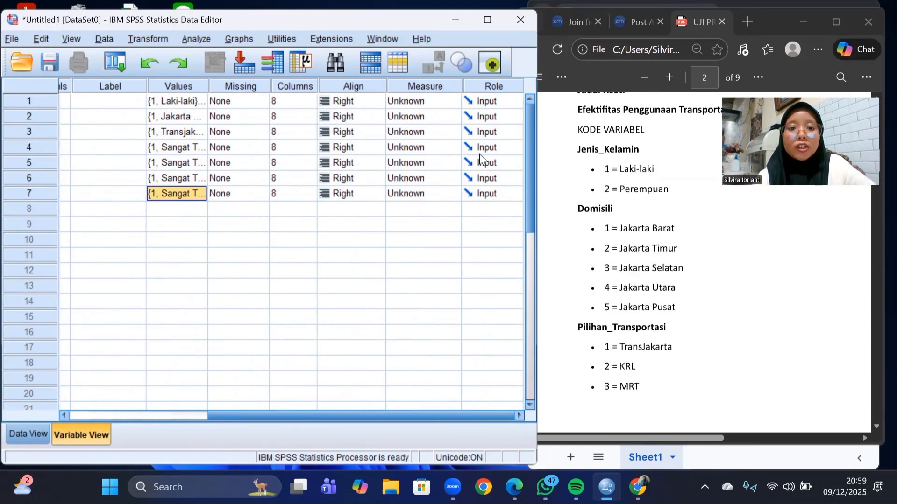
click(441, 106)
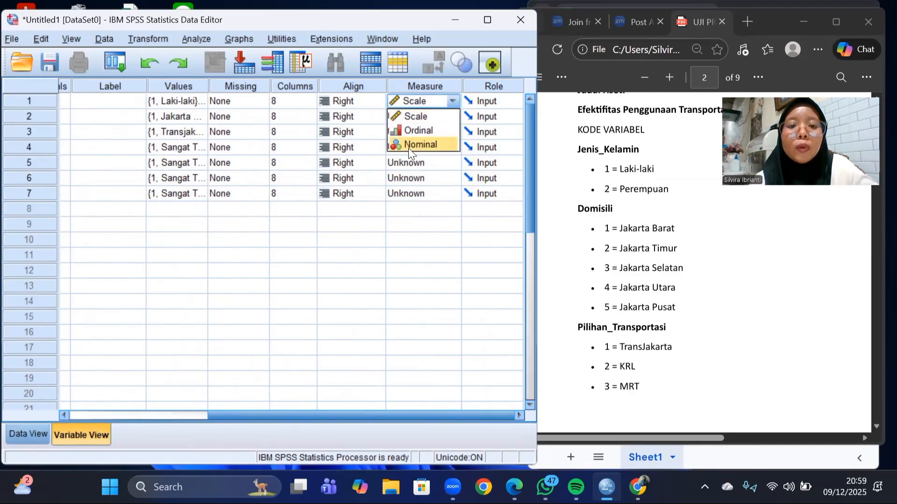
click(409, 148)
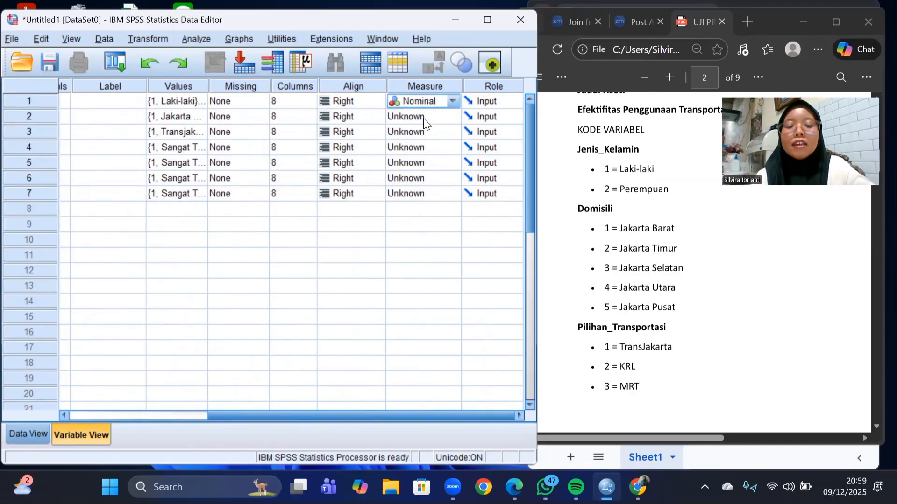
click(423, 118)
click(423, 164)
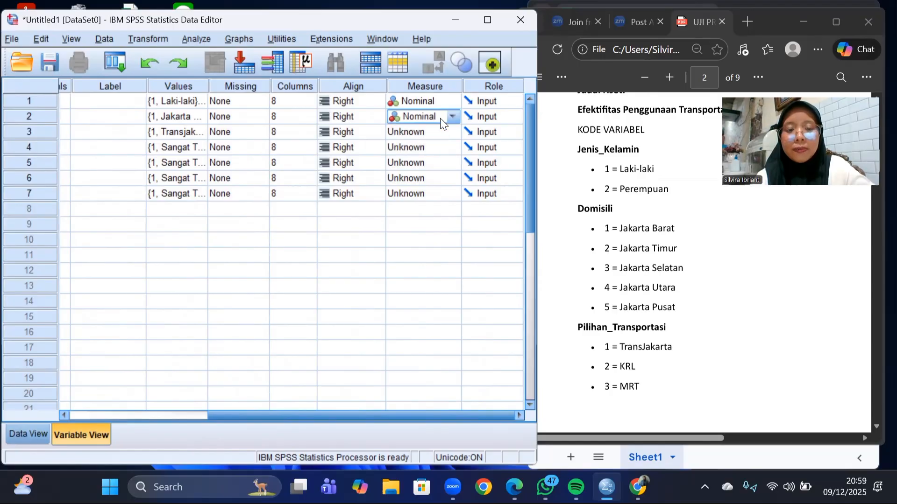
click(439, 128)
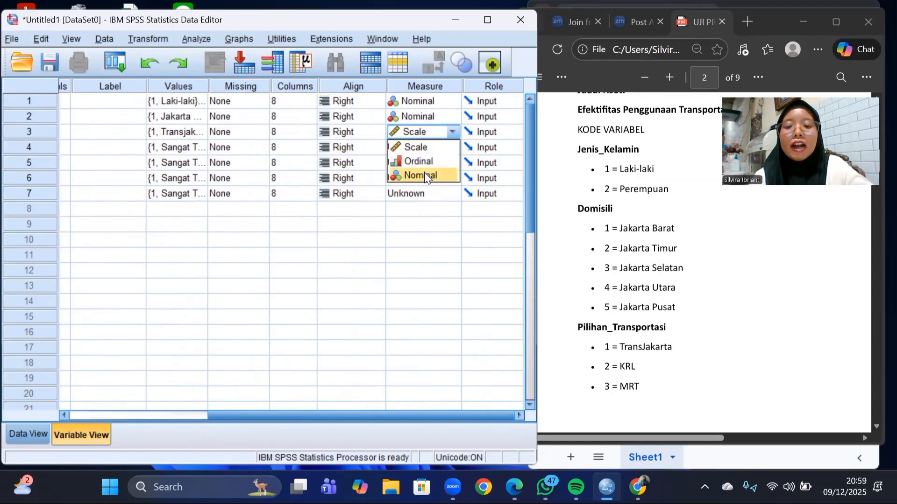
click(424, 174)
Step: Set the measurement level of the Likert variables Kenyamanan, Aksesibilitas, Kemudahan and Frekuensi to Ordinal
scroll(558, 234, down, 6)
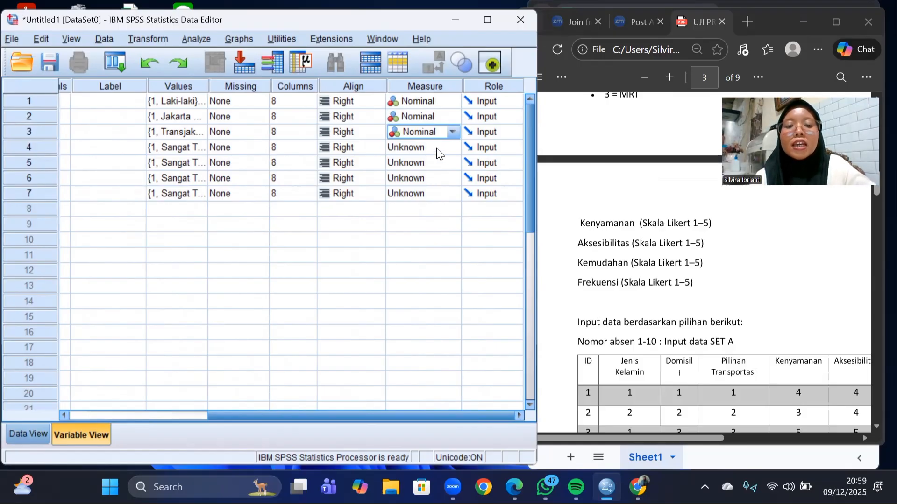
click(423, 147)
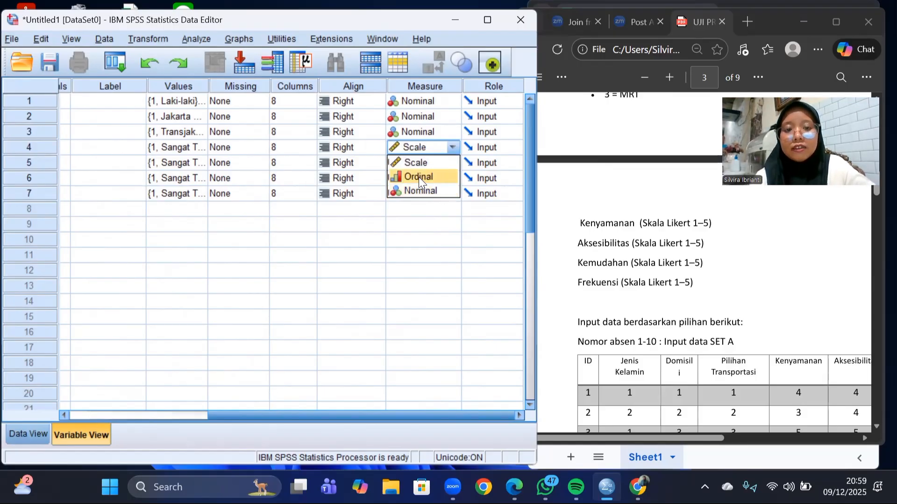
click(419, 178)
click(423, 164)
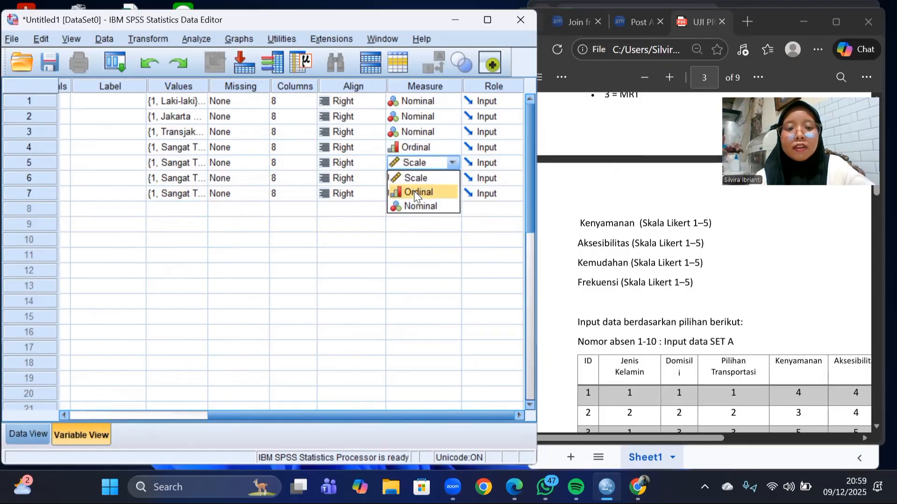
click(414, 191)
click(414, 192)
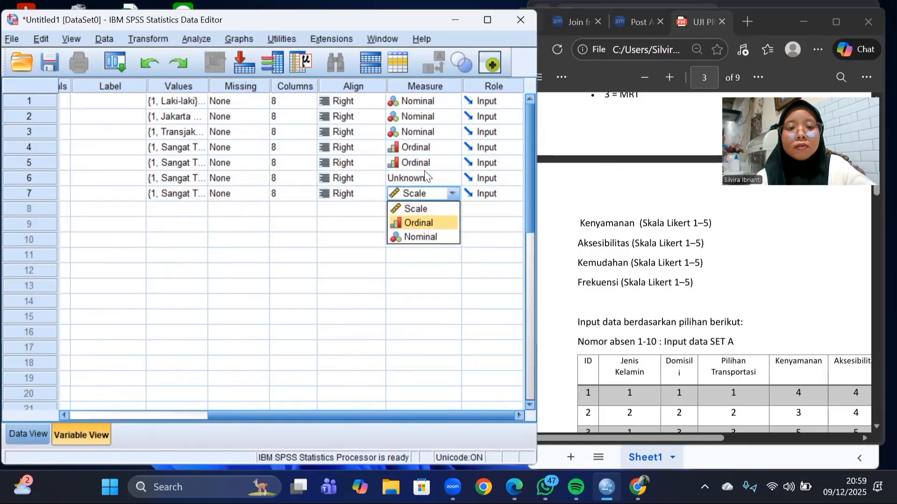
click(419, 223)
click(421, 178)
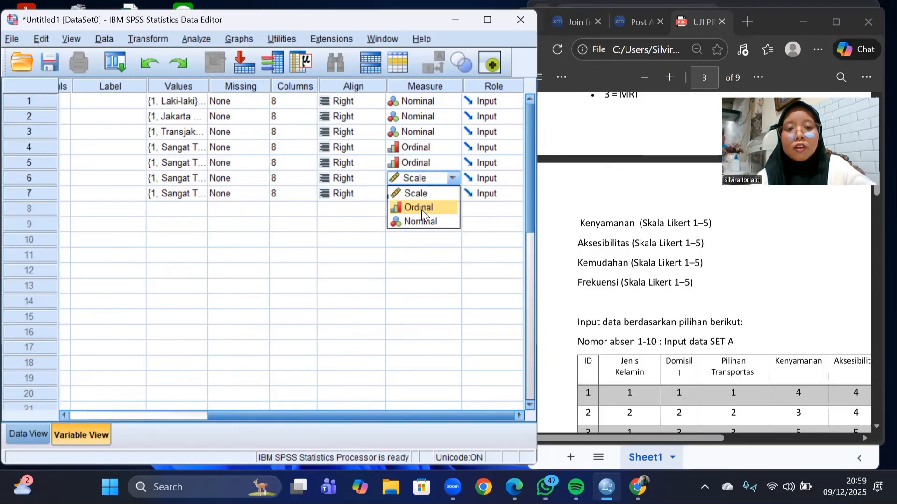
click(422, 208)
Step: Recheck the variable codes in the assignment PDF and switch the data editor to Data View
scroll(658, 220, down, 3)
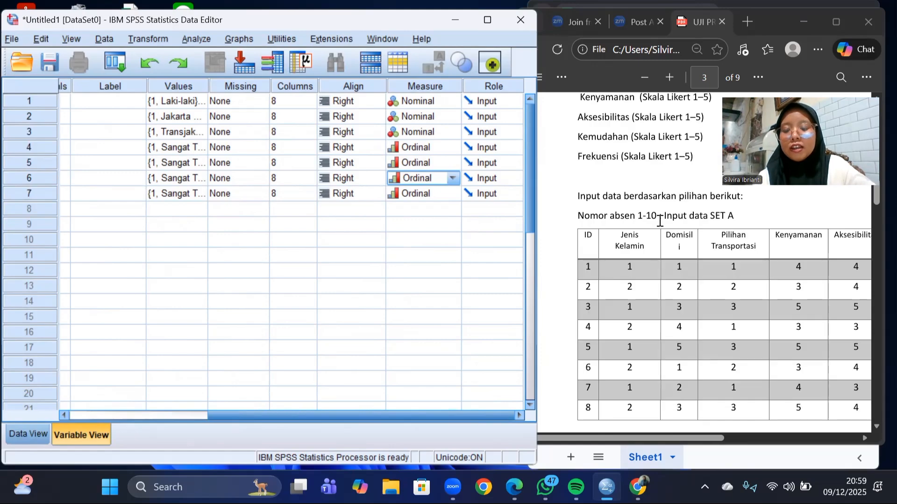
scroll(660, 221, up, 5)
scroll(659, 221, up, 3)
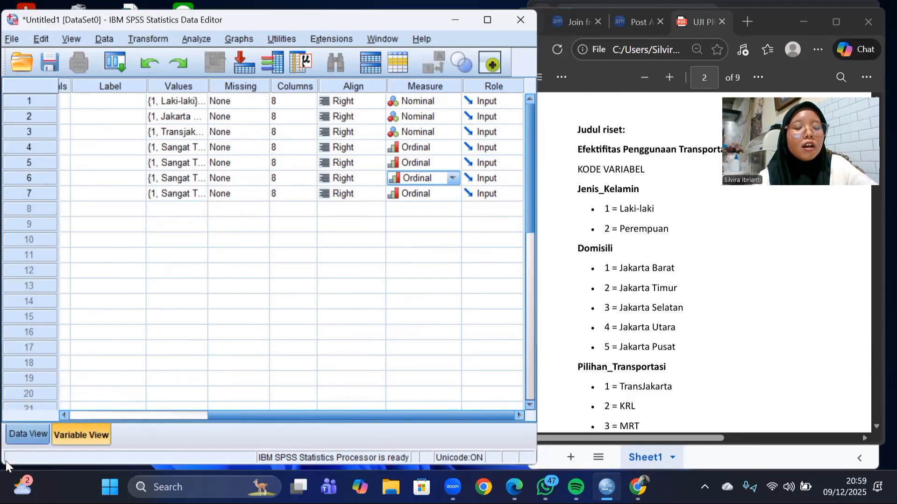
key(ctrl+t)
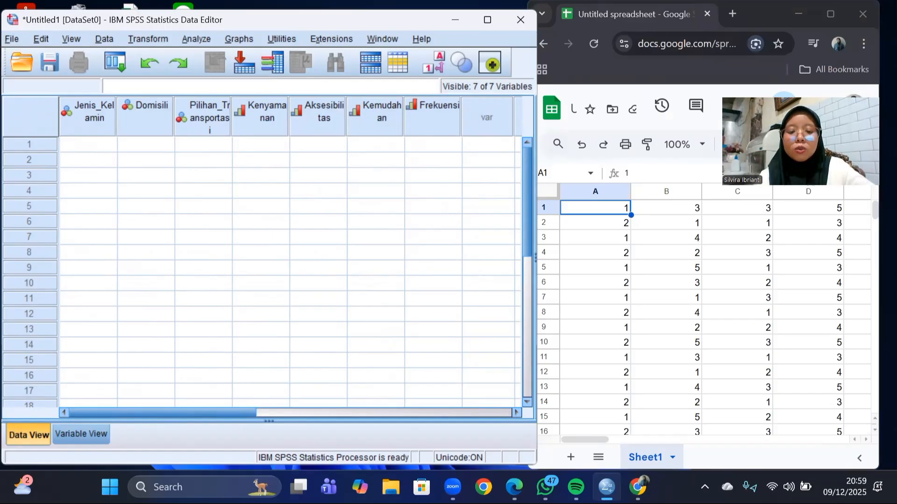
Step: Look up the SET A and SET B input tables in the assignment PDF, and minimize the PDF window
key(alt+Tab)
scroll(634, 297, down, 6)
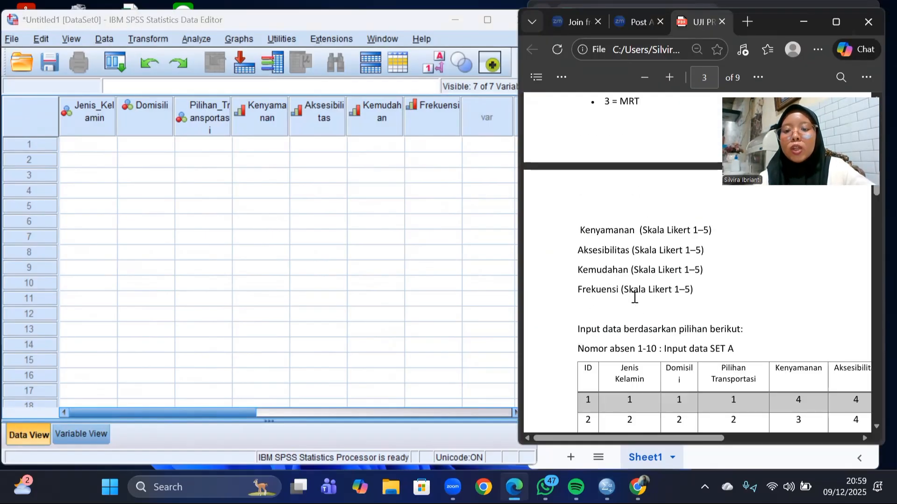
scroll(634, 297, down, 8)
scroll(634, 297, down, 6)
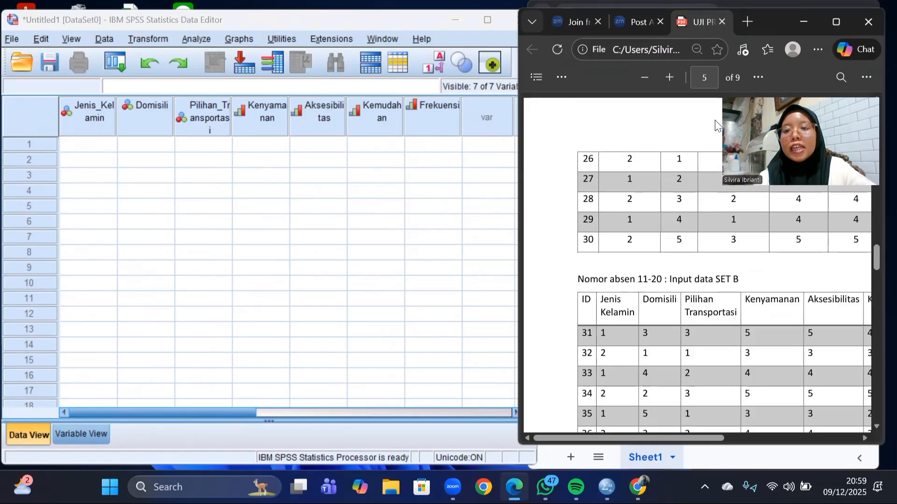
click(800, 29)
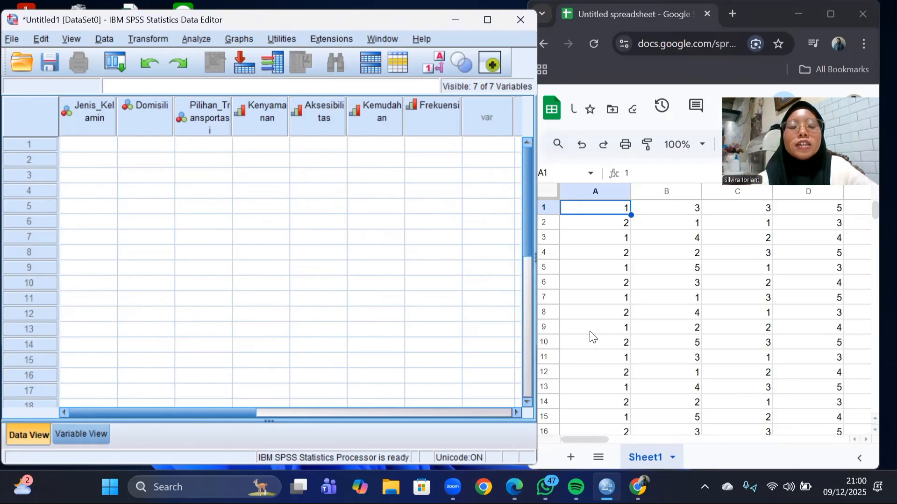
Step: Copy column A of the Google Sheets spreadsheet into the Jenis_Kelamin column in SPSS, starting at case 1
click(586, 202)
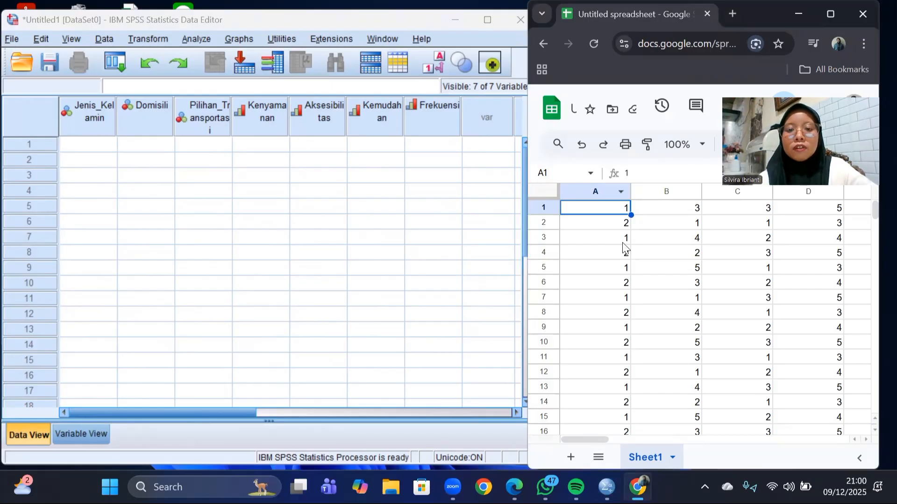
right_click(588, 192)
click(600, 178)
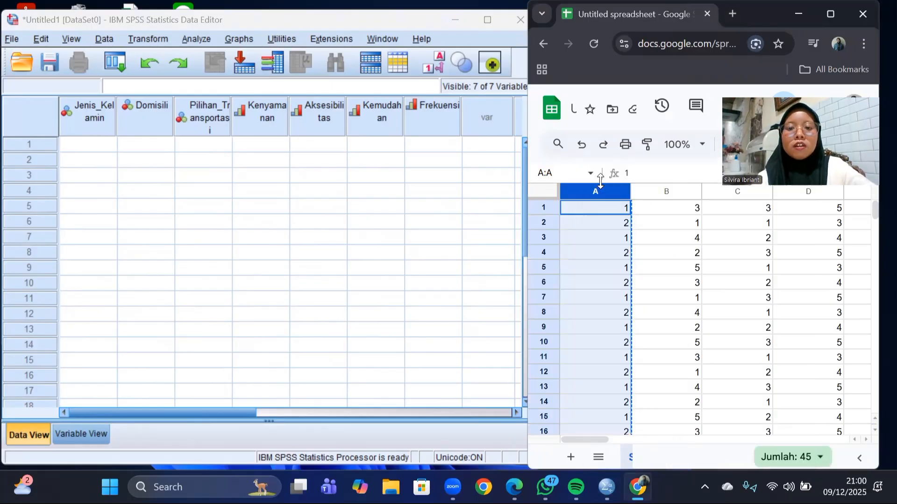
click(84, 139)
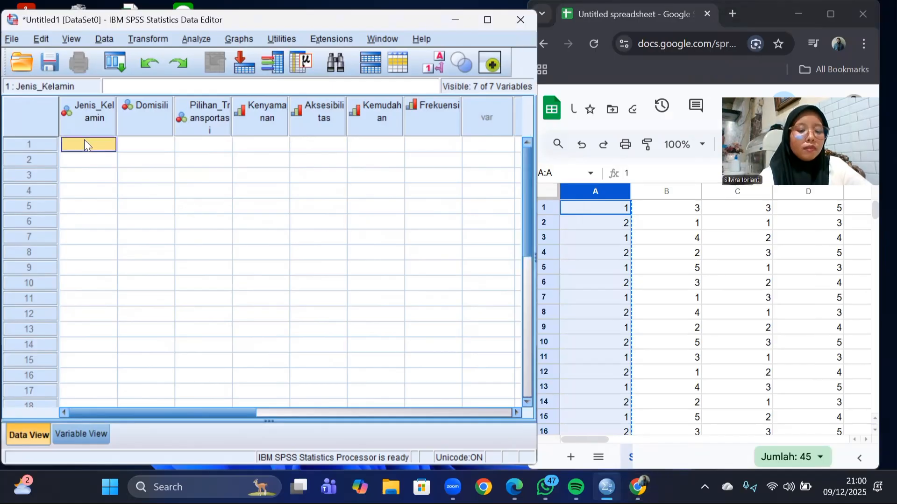
key(ctrl+v)
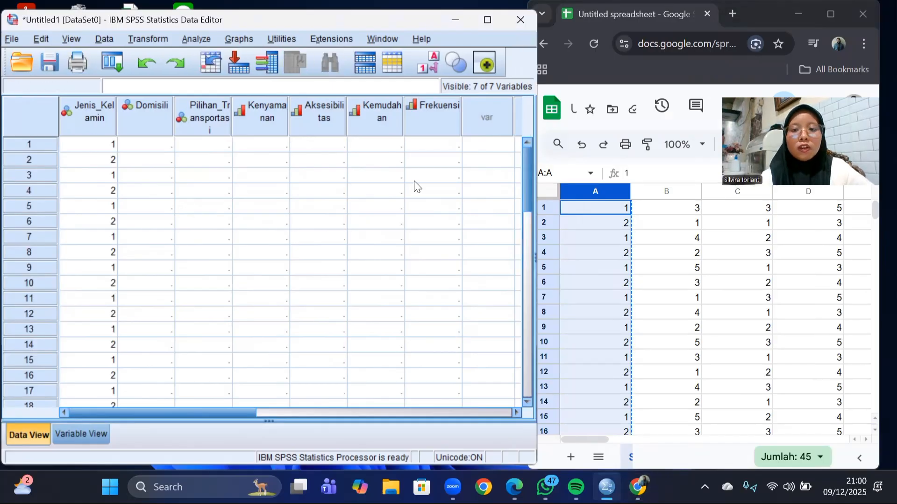
Step: Copy spreadsheet column B into the Domisili column, starting at case 1
right_click(662, 193)
click(665, 180)
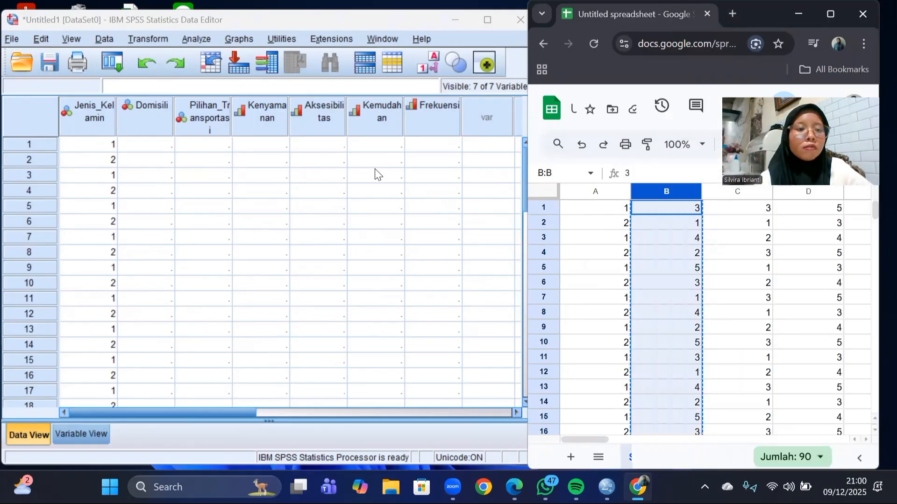
click(164, 144)
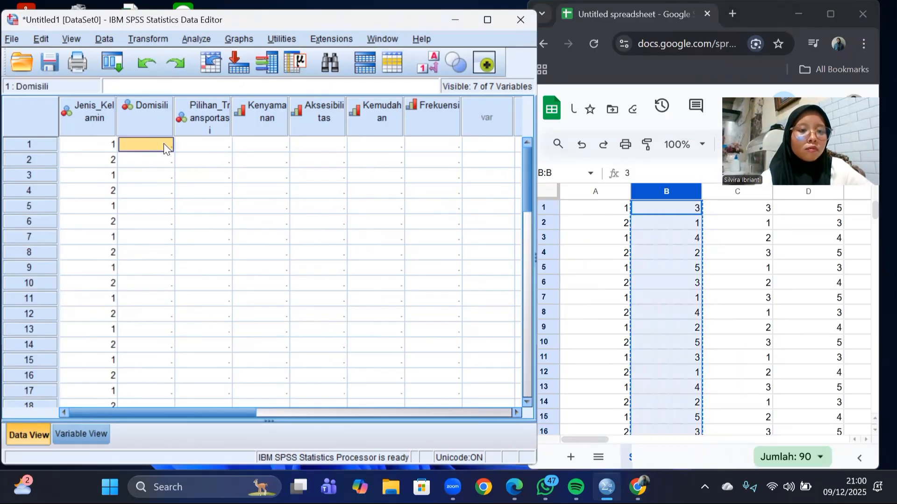
key(ctrl+v)
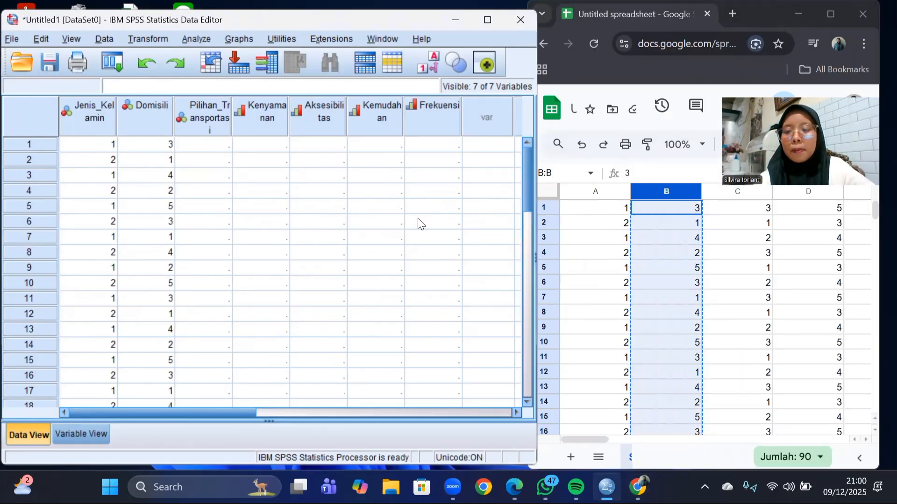
Step: Copy spreadsheet column C into the Pilihan_Transportasi column, starting at case 1
drag(800, 141, 796, 67)
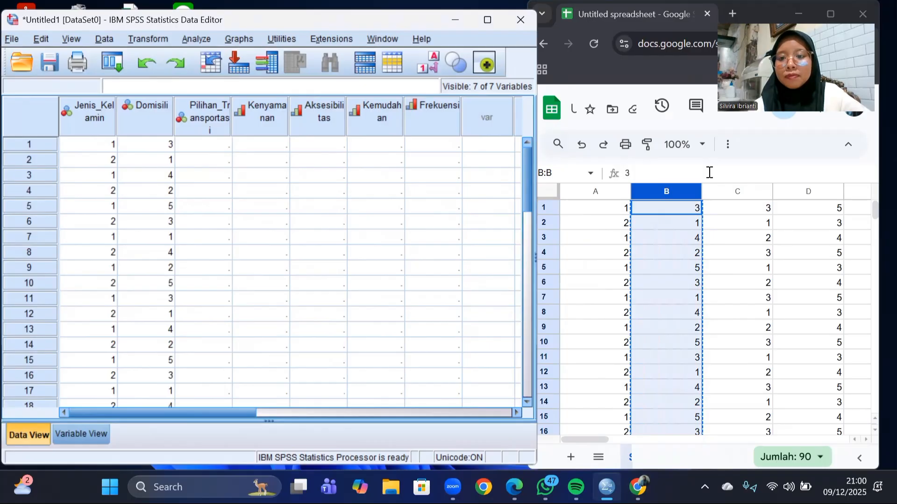
right_click(732, 194)
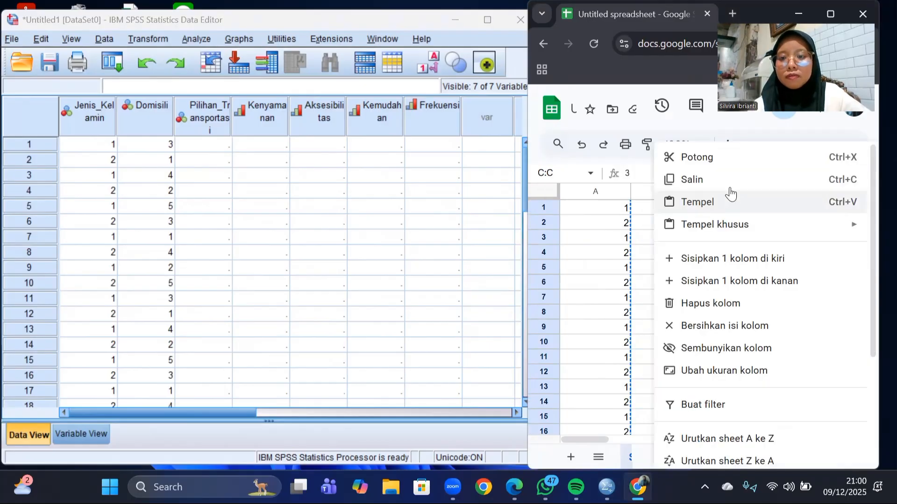
click(727, 182)
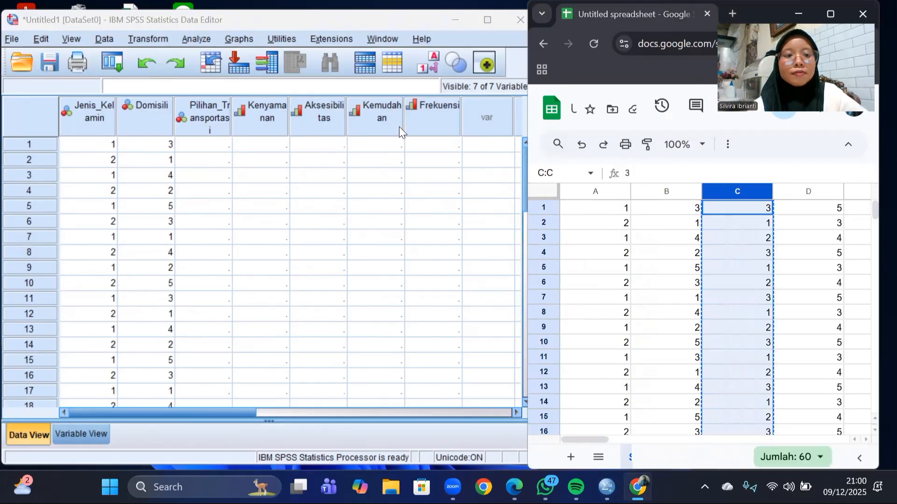
click(218, 142)
key(ctrl+v)
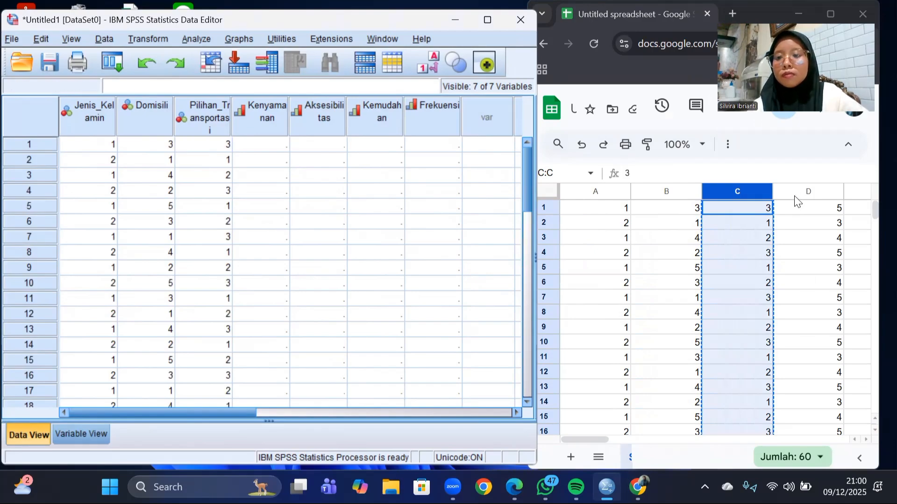
Step: Copy spreadsheet column D into the Aksesibilitas column from case 1, and bring spreadsheet columns E to G into view
right_click(796, 193)
click(747, 184)
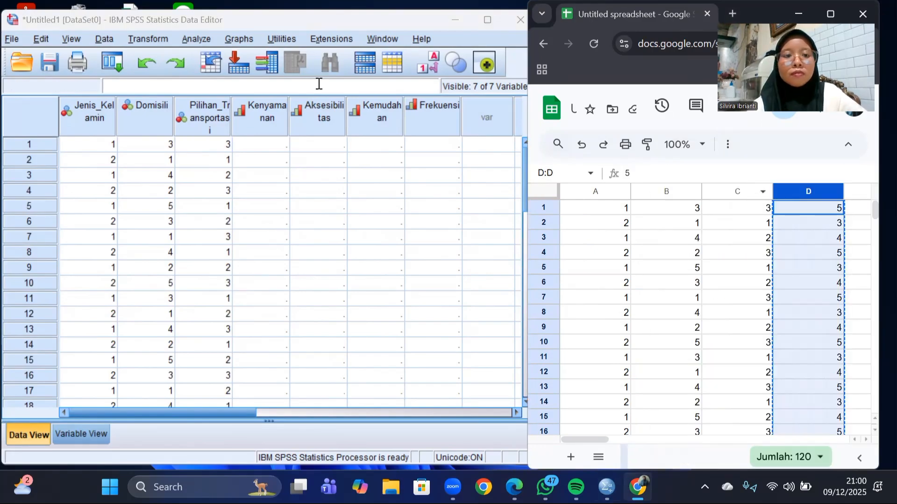
click(340, 144)
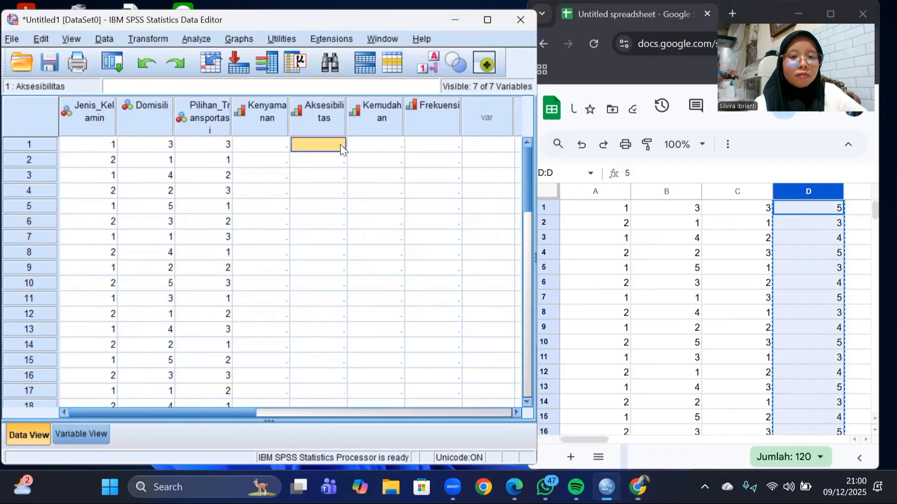
key(ctrl+v)
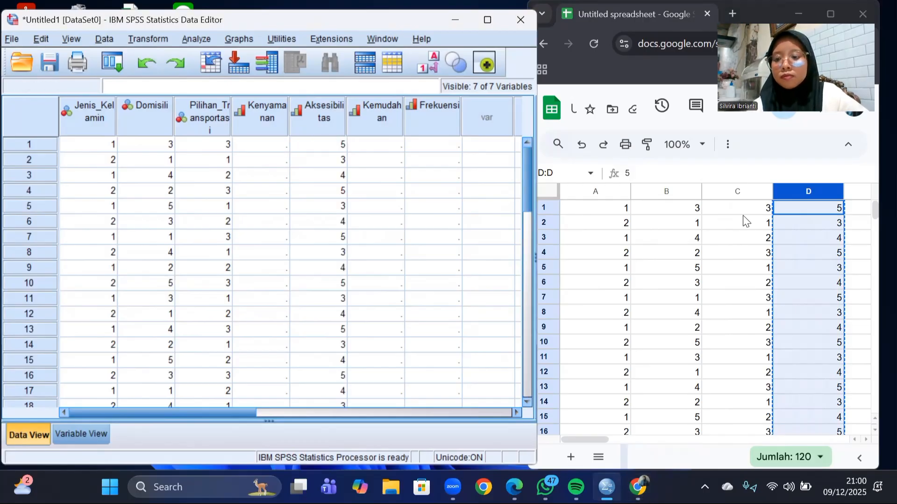
click(805, 441)
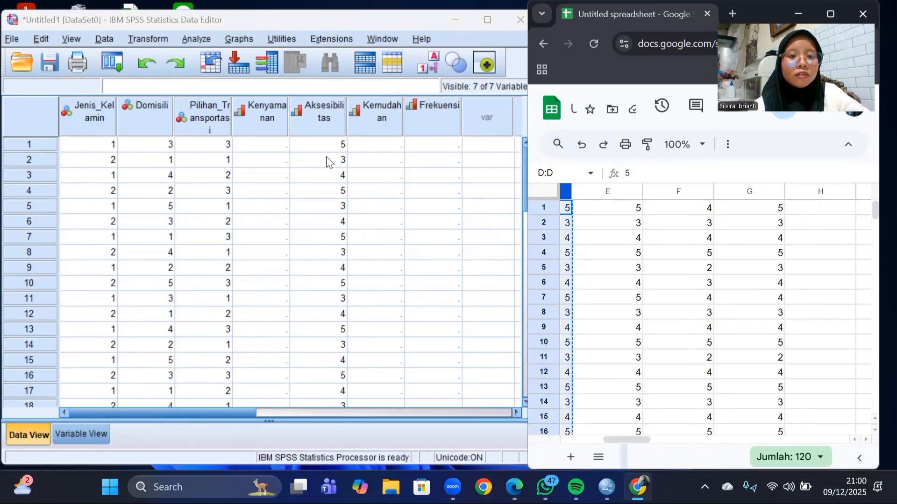
Step: Undo the paste into the Aksesibilitas column and paste spreadsheet column D into the Kenyamanan column from case 1 instead
click(149, 61)
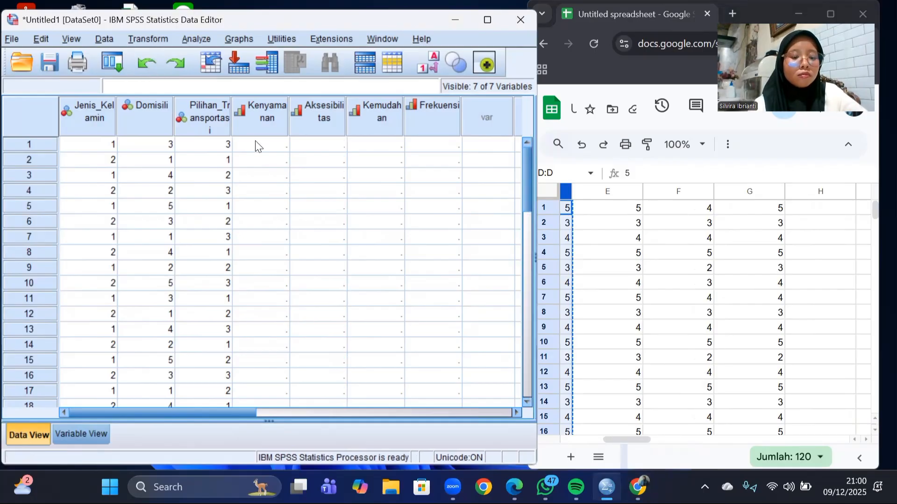
click(255, 143)
key(ctrl+v)
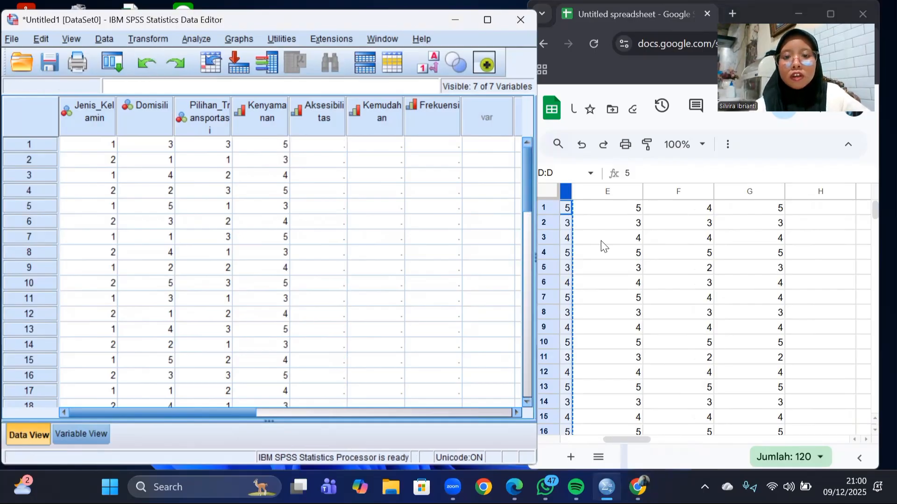
Step: Copy spreadsheet column E into the Aksesibilitas column, starting at case 1
click(615, 191)
right_click(621, 191)
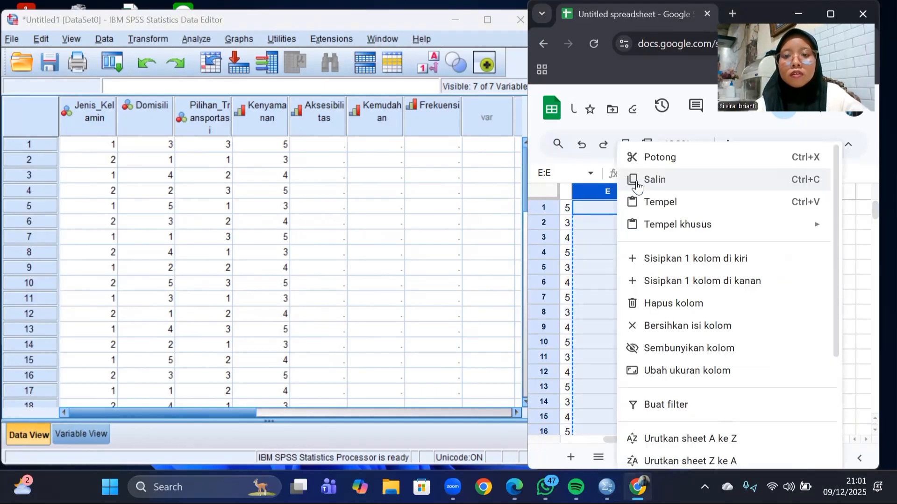
click(331, 139)
key(ctrl+v)
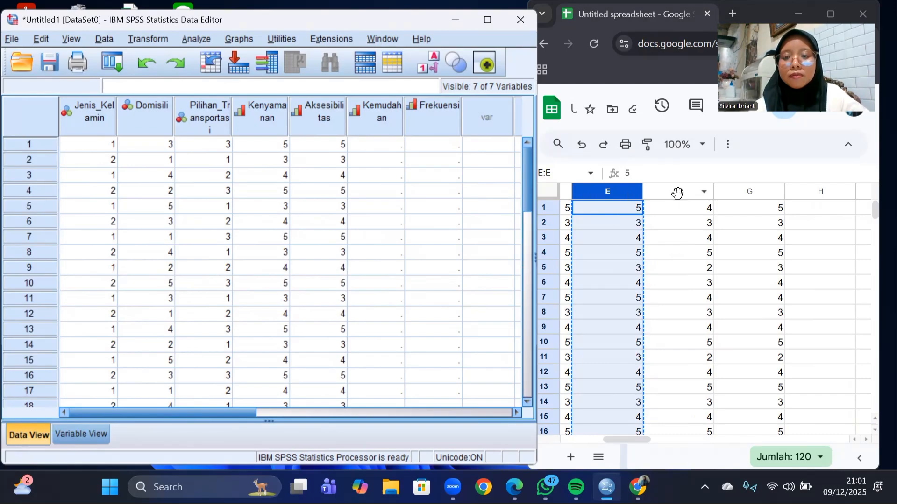
Step: Copy spreadsheet column F into the Kemudahan column, starting at case 1
right_click(677, 192)
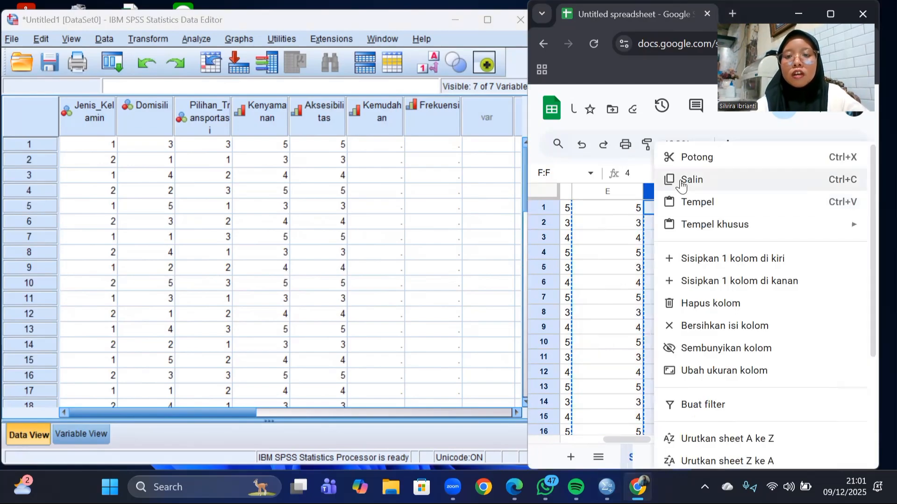
click(691, 179)
click(379, 147)
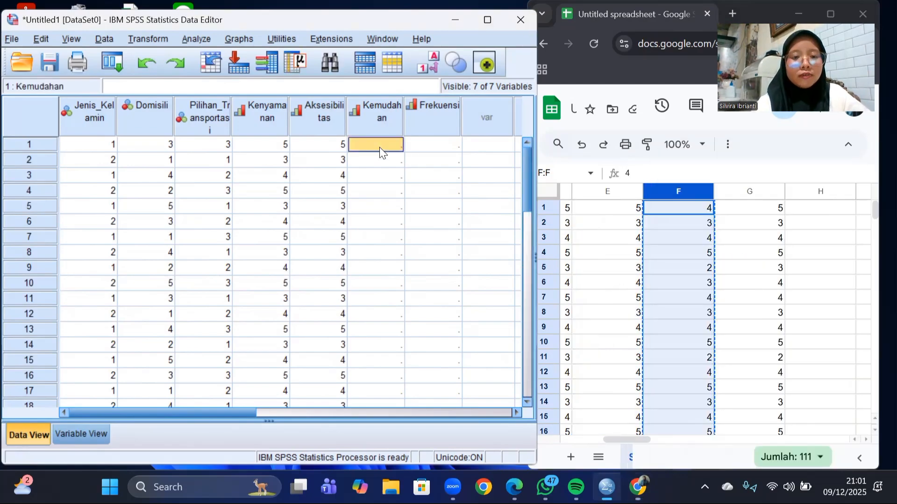
key(ctrl+v)
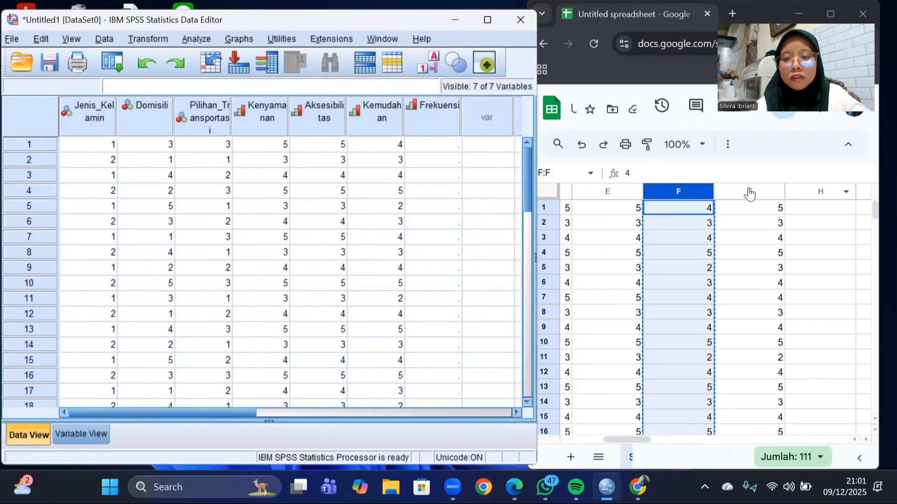
Step: Copy spreadsheet column G into the Frekuensi column from case 1, and maximize the Data Editor to check the filled dataset
right_click(748, 191)
click(746, 179)
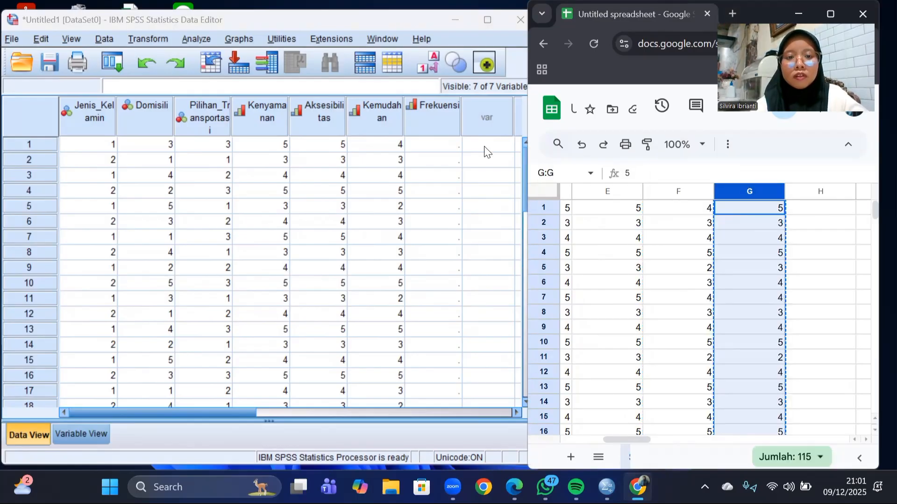
click(452, 144)
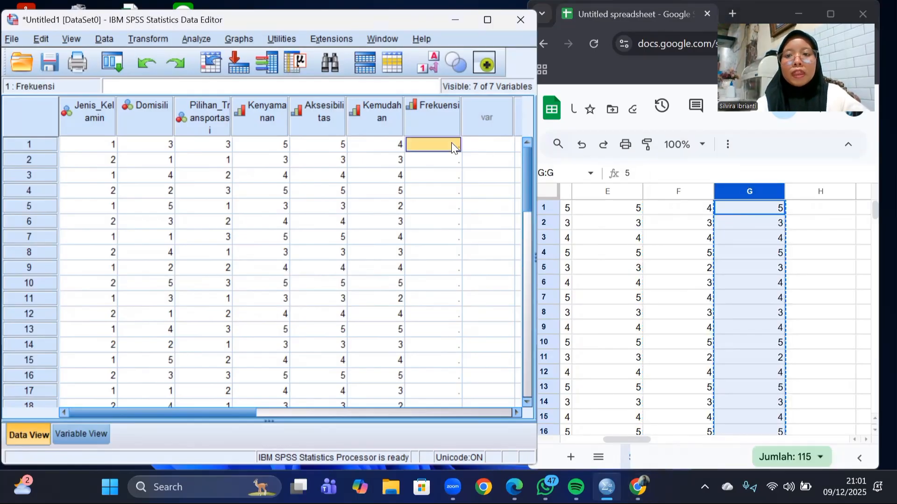
key(ctrl+v)
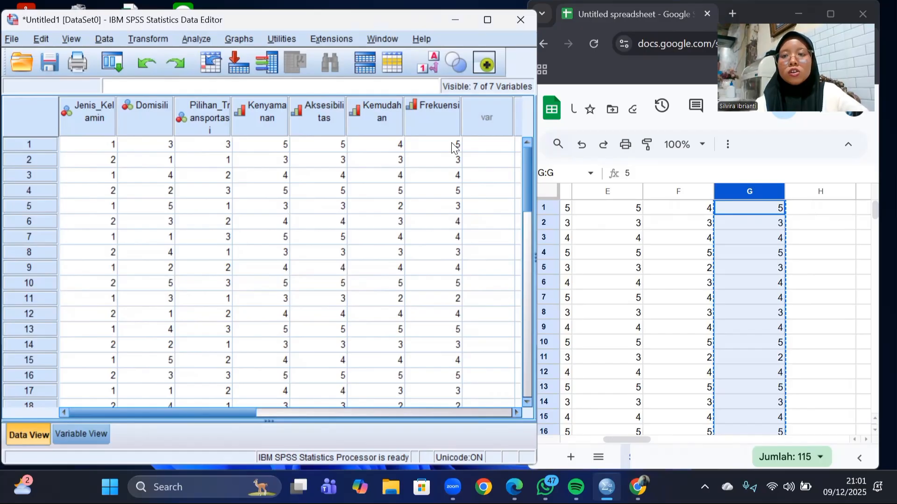
click(487, 20)
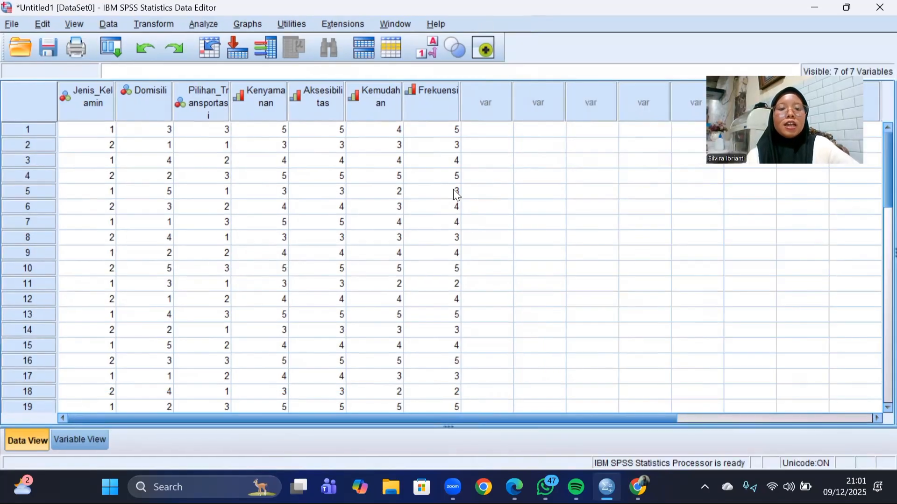
scroll(457, 194, down, 1)
scroll(456, 194, up, 1)
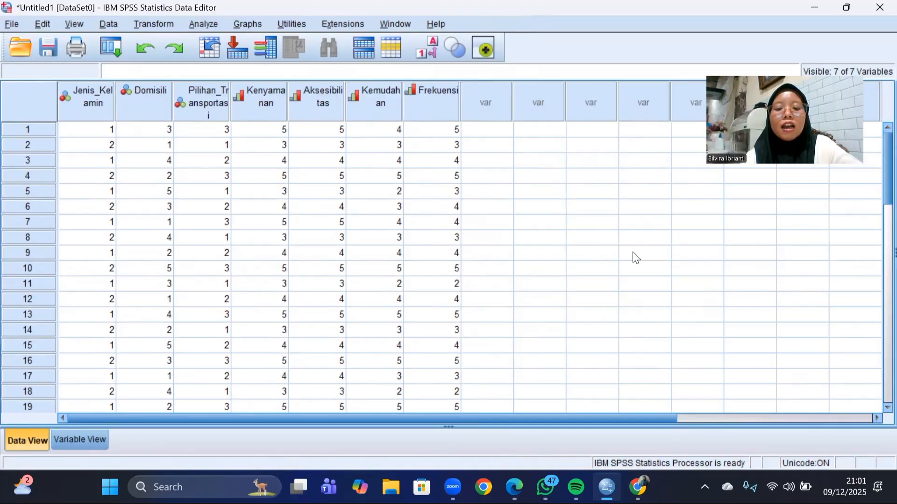
Step: Switch to the assignment PDF in Edge, read the required analyses under Instruksi Tugas, and minimize the PDF window
key(alt+Tab)
scroll(632, 253, up, 20)
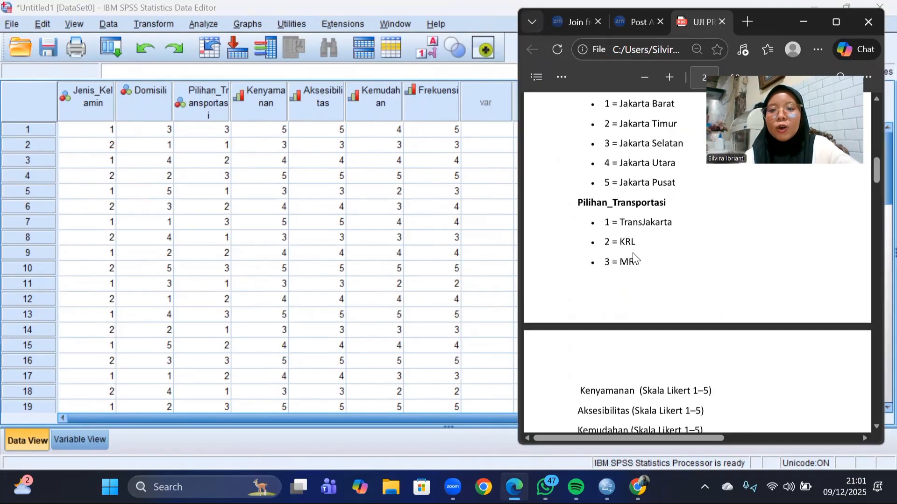
scroll(632, 253, up, 6)
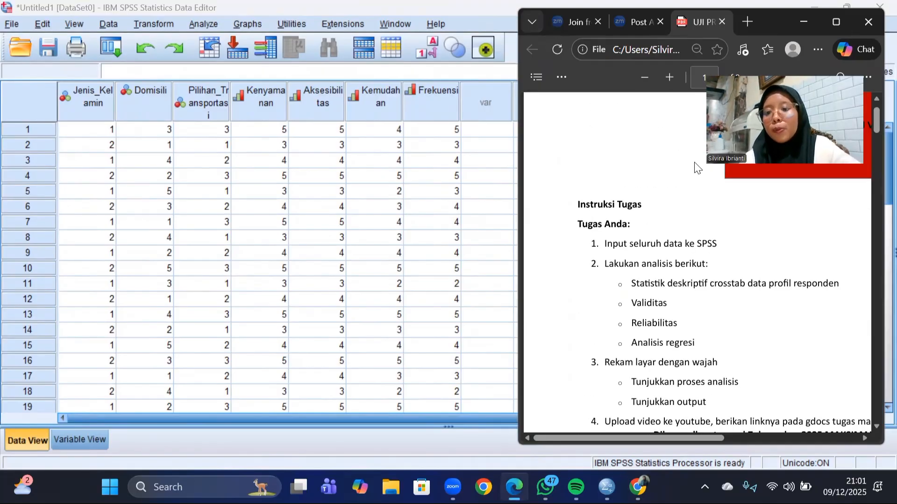
click(802, 22)
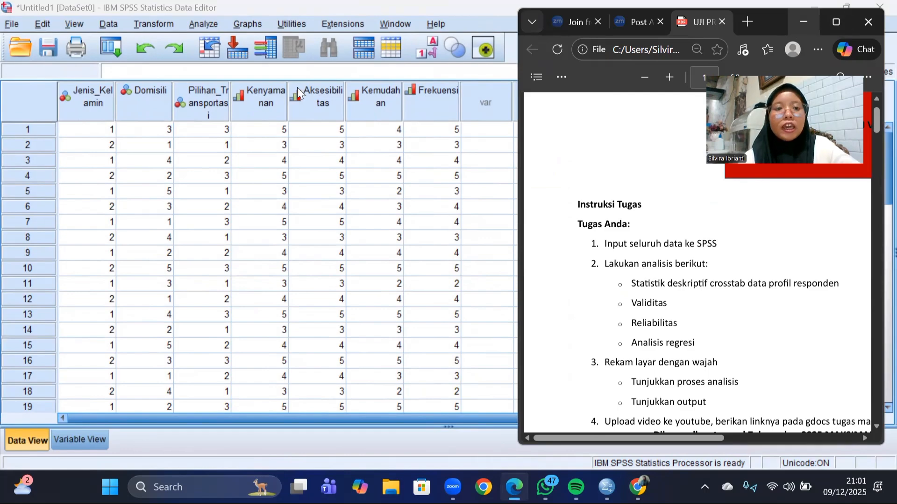
Step: Set up a Crosstabs analysis with Jenis_Kelamin as the row variable and Domisili as the column variable
click(79, 96)
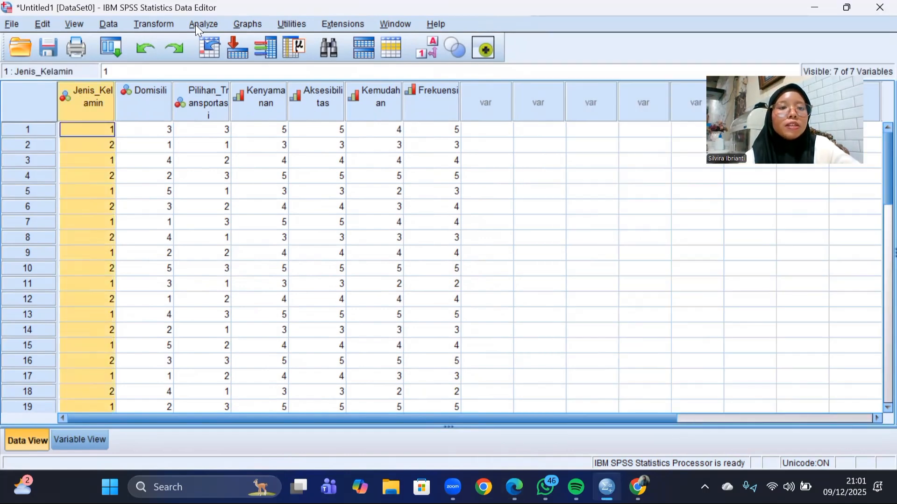
shift+click(201, 99)
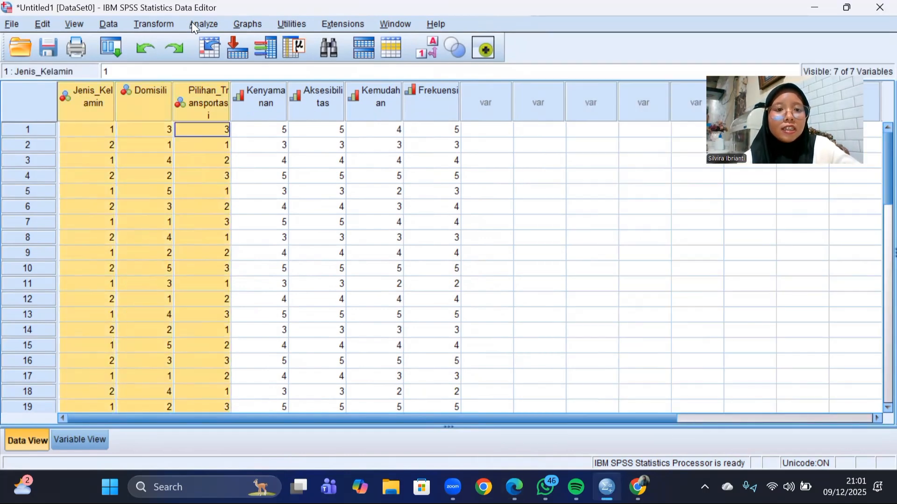
click(195, 25)
mouse_move(229, 57)
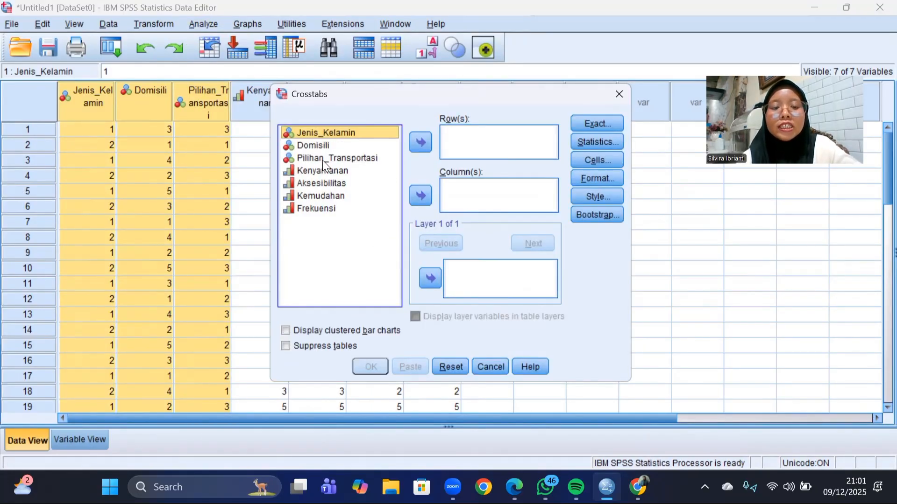
click(426, 140)
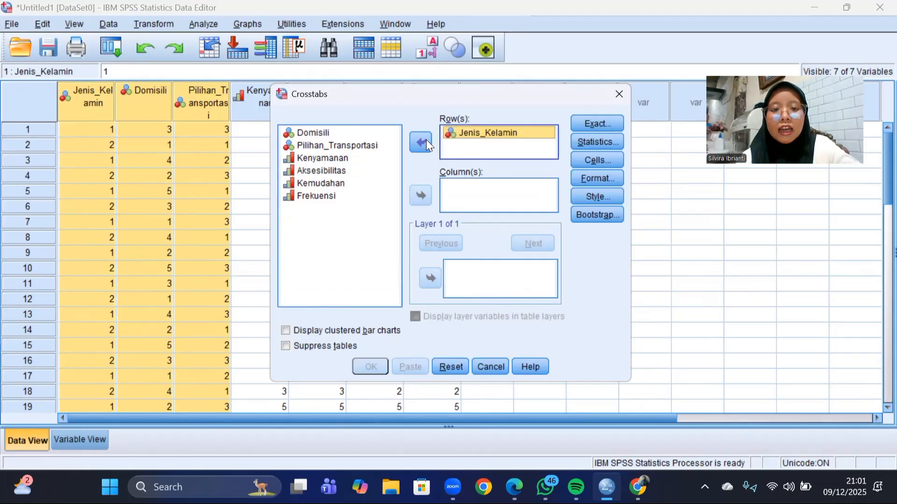
click(344, 133)
click(413, 200)
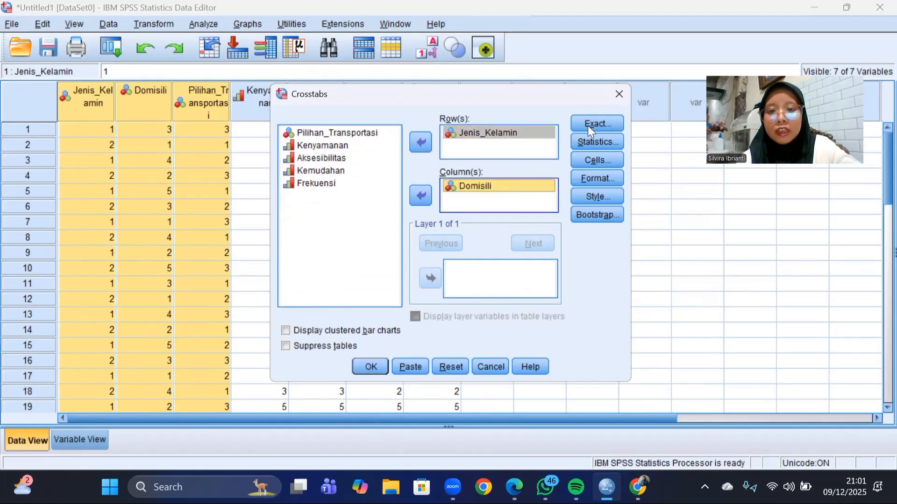
Step: Enable clustered bar charts and table suppression for the crosstab, leaving its statistics options unselected, and run it
click(594, 141)
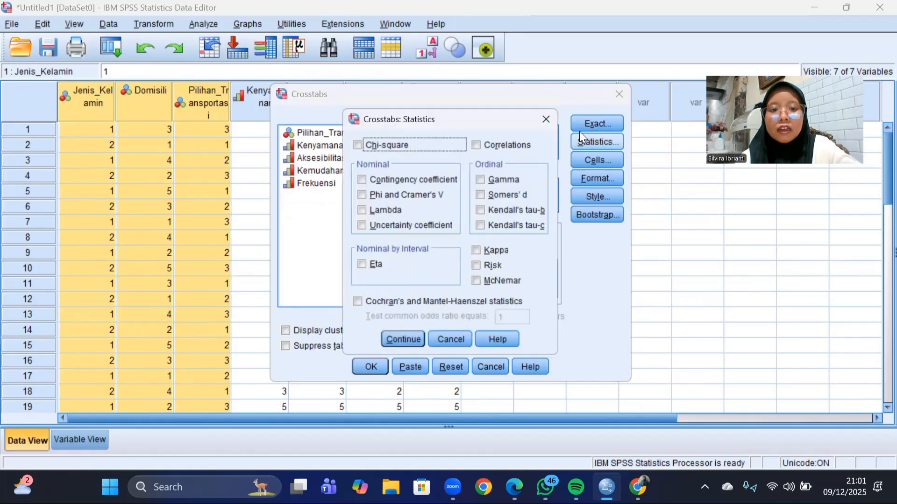
click(546, 120)
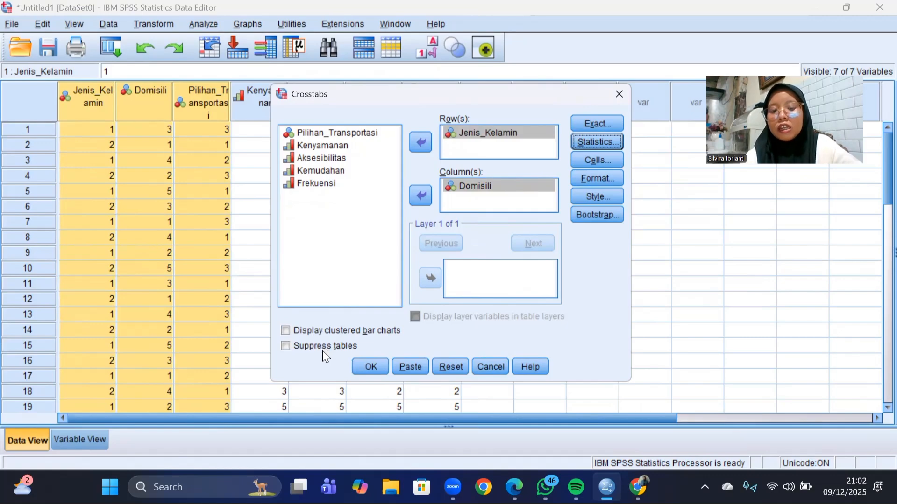
click(286, 331)
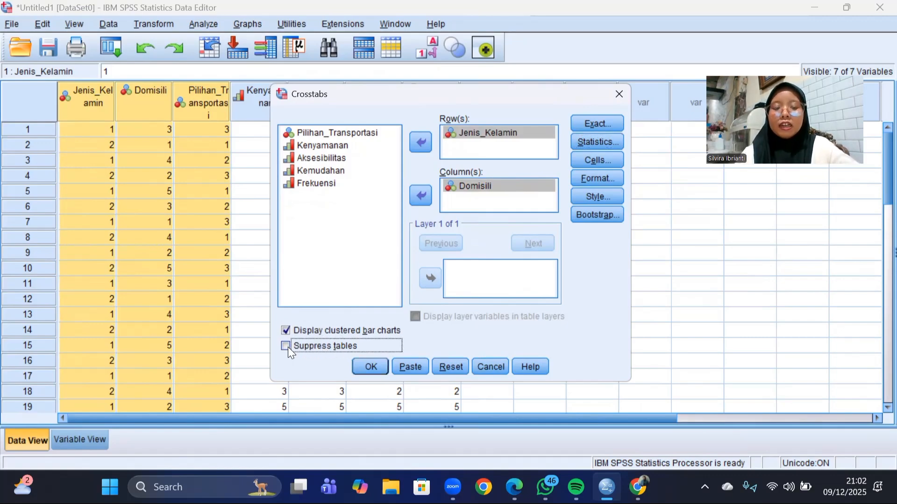
click(287, 346)
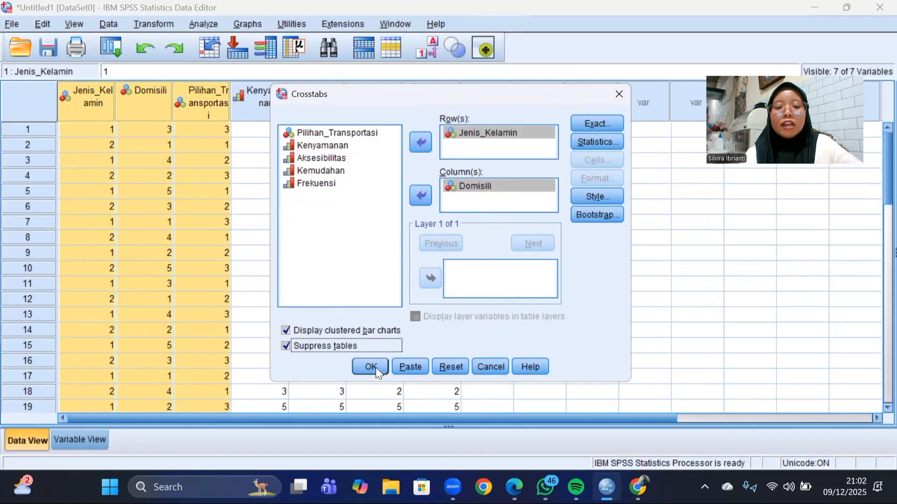
click(371, 366)
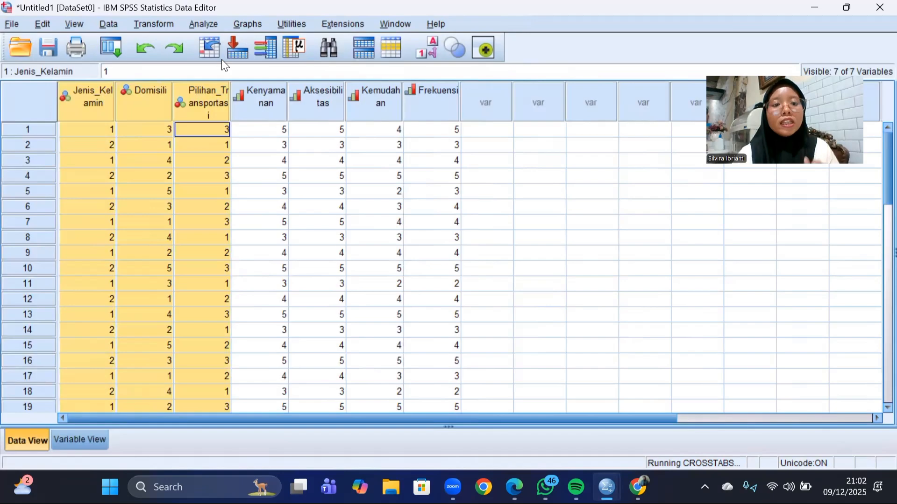
Step: Set up a Descriptives analysis containing all seven variables from Jenis_Kelamin to Frekuensi
click(204, 25)
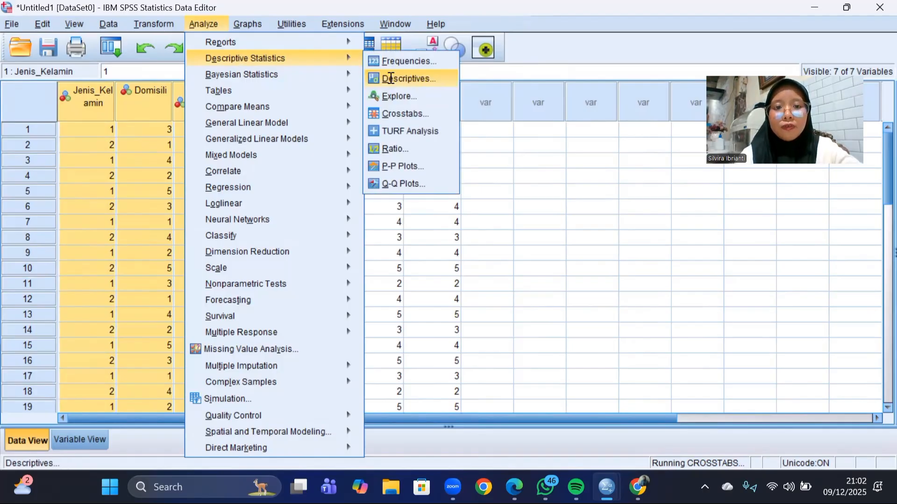
click(407, 76)
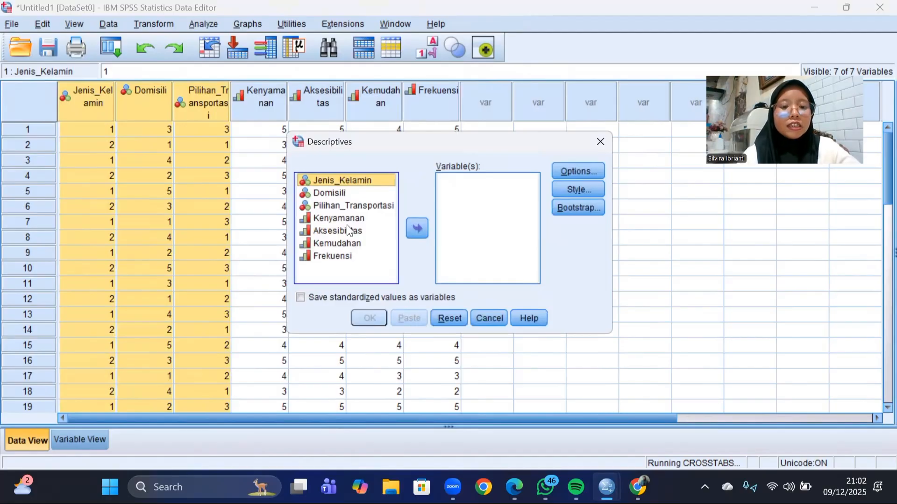
key(ctrl+a)
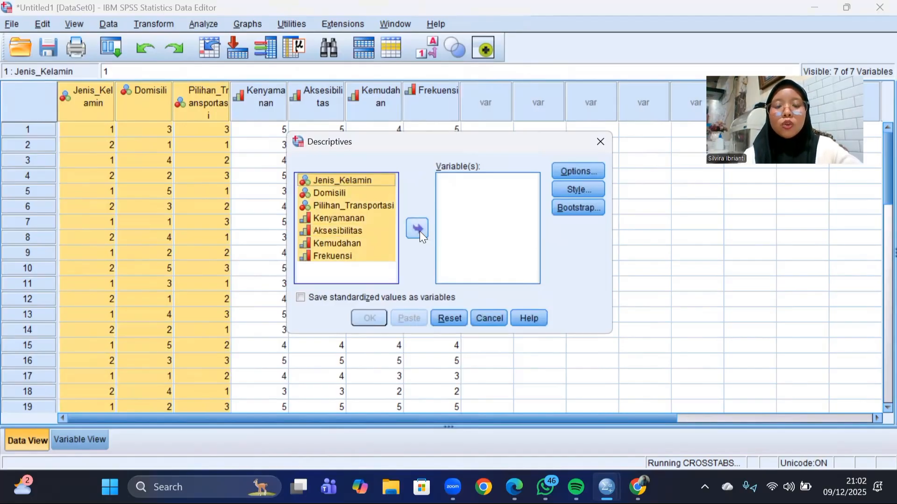
click(419, 232)
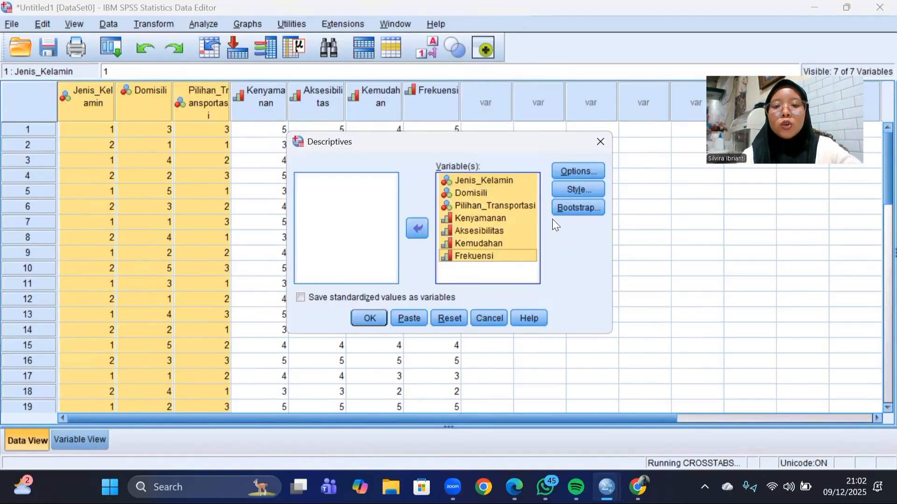
Step: Add variance and range to the descriptive statistics options and run the Descriptives analysis
click(582, 173)
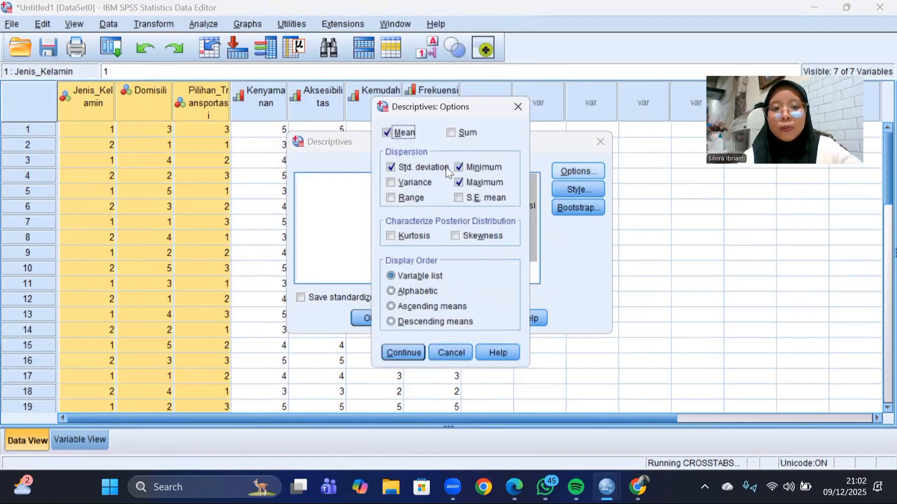
click(391, 183)
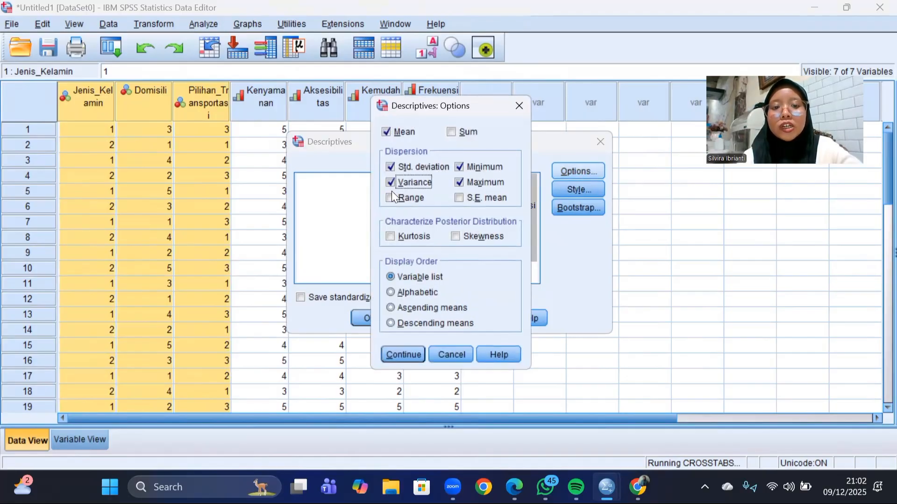
click(390, 198)
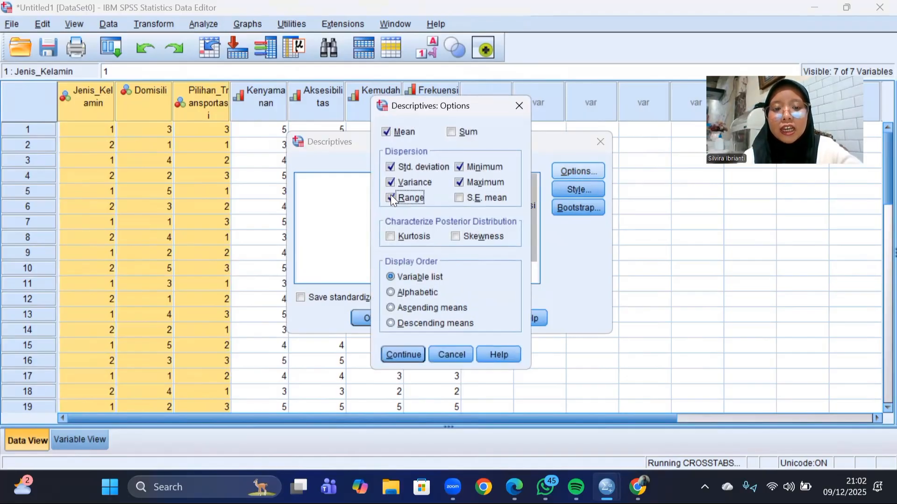
click(393, 355)
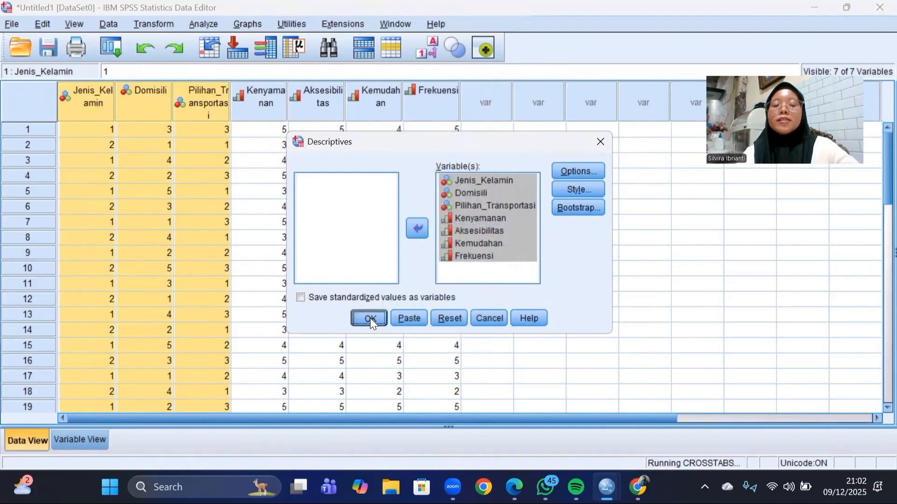
click(370, 318)
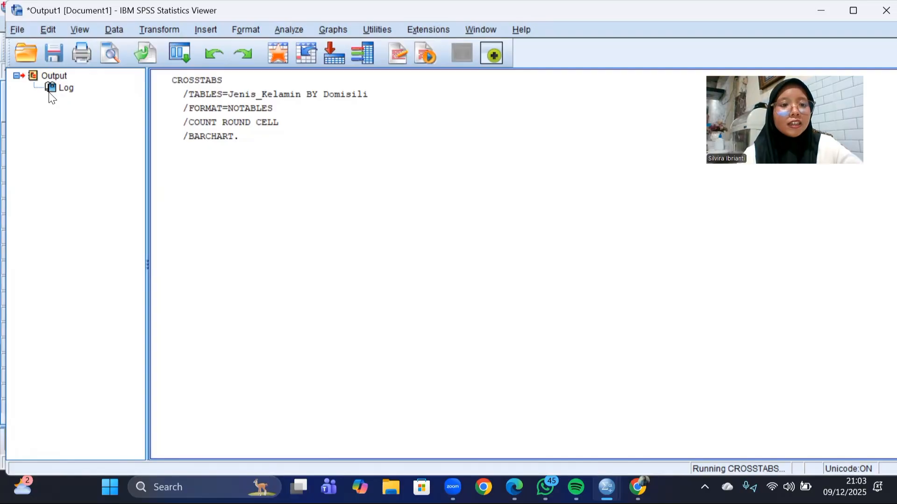
Step: Examine the Crosstabs log entry in the output viewer
click(69, 89)
click(288, 270)
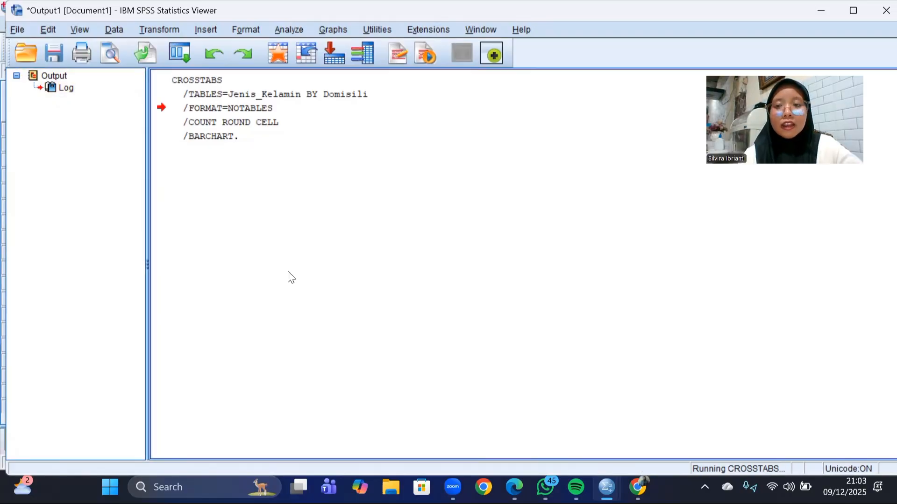
Step: Examine the Crosstabs output in the viewer and check the list of required analyses in the assignment PDF in Edge
click(818, 14)
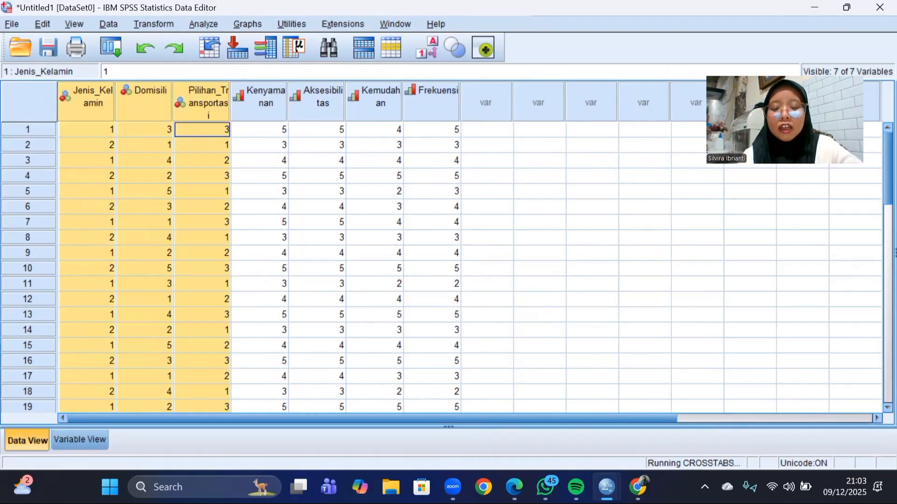
mouse_move(607, 487)
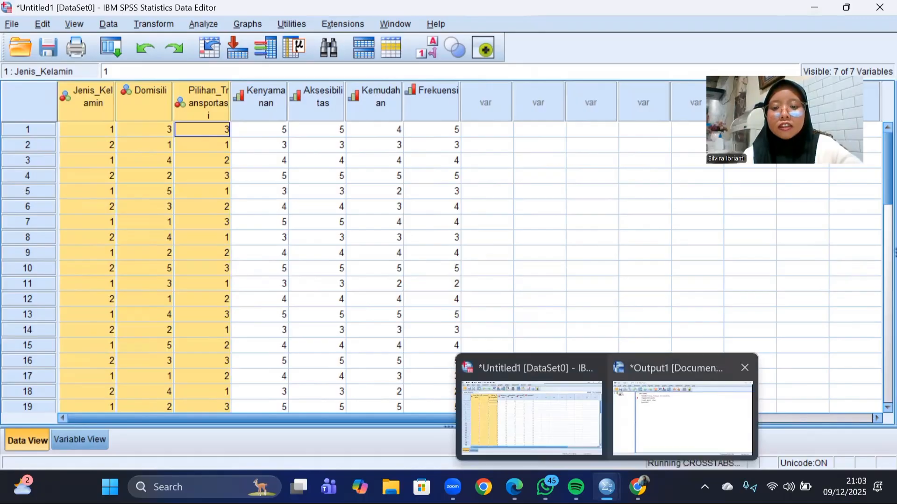
click(682, 416)
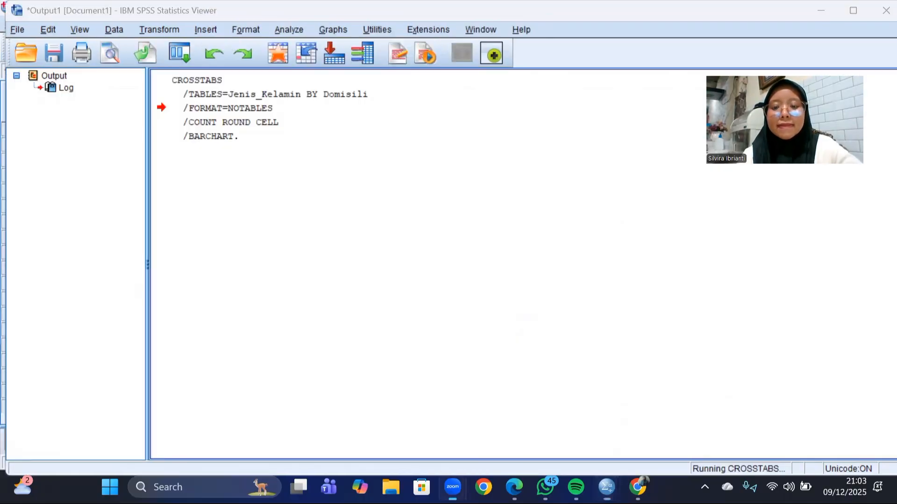
click(557, 405)
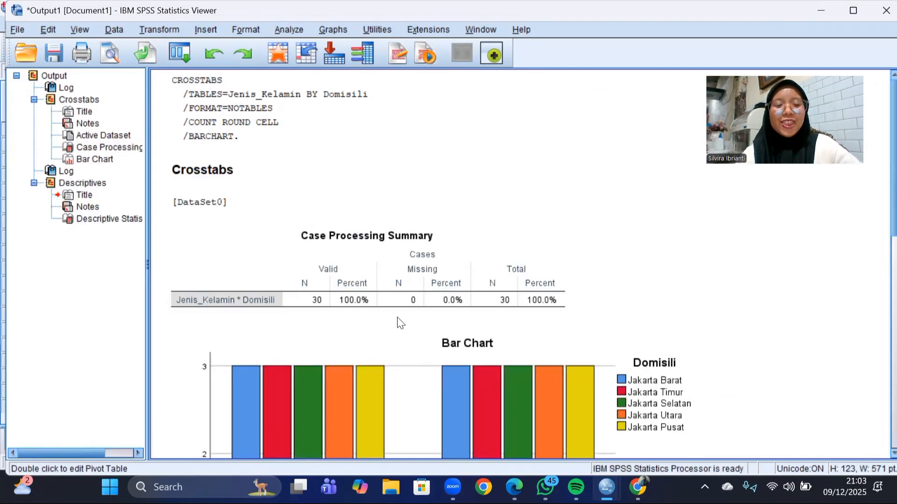
click(544, 75)
click(351, 206)
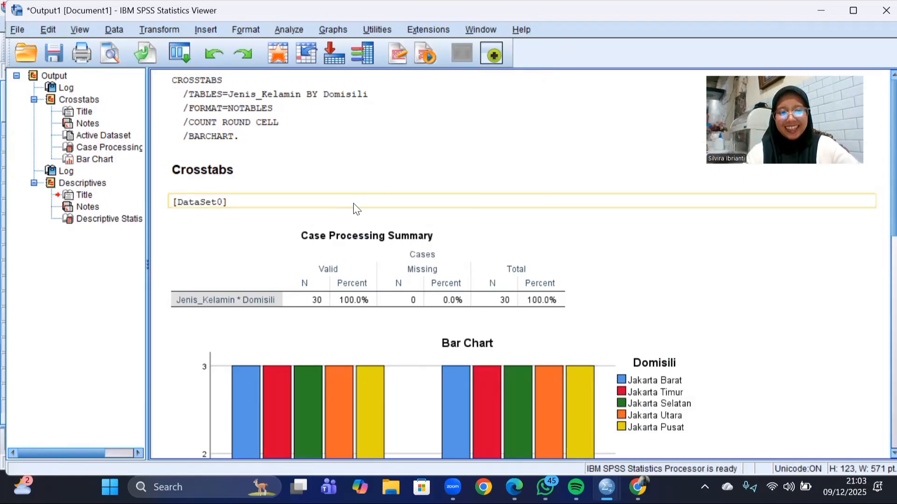
click(820, 12)
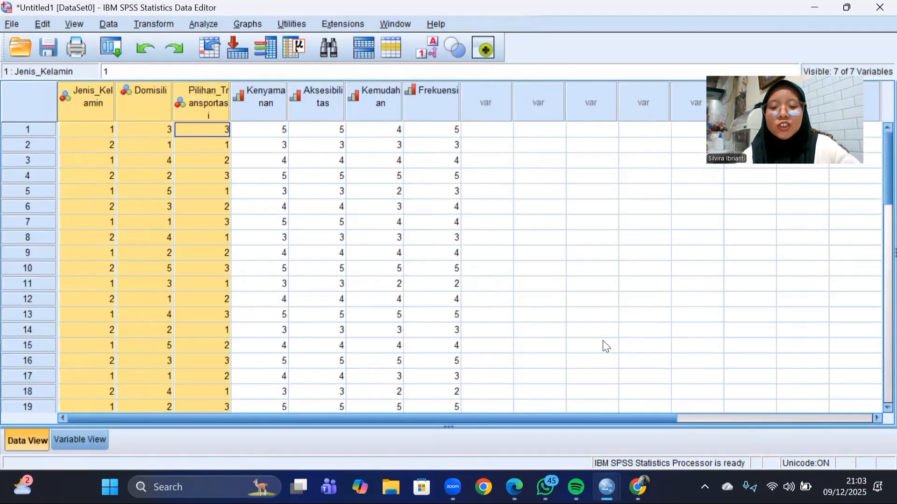
mouse_move(606, 487)
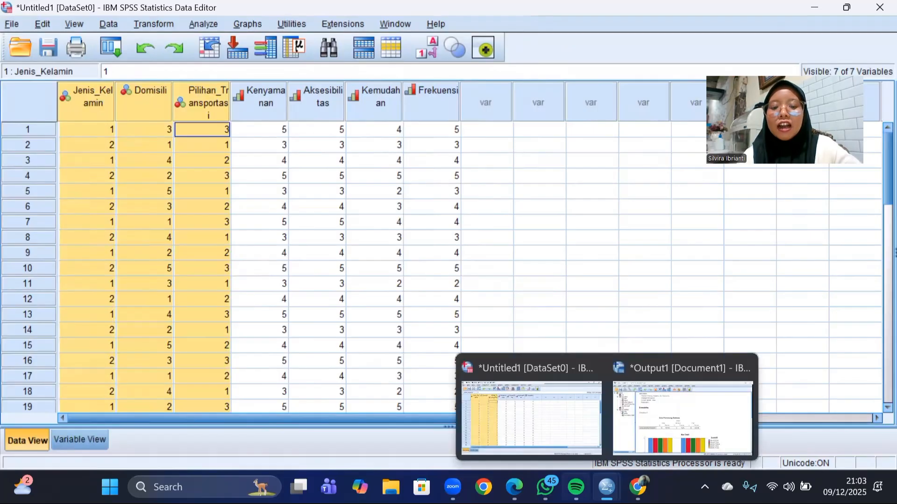
click(514, 487)
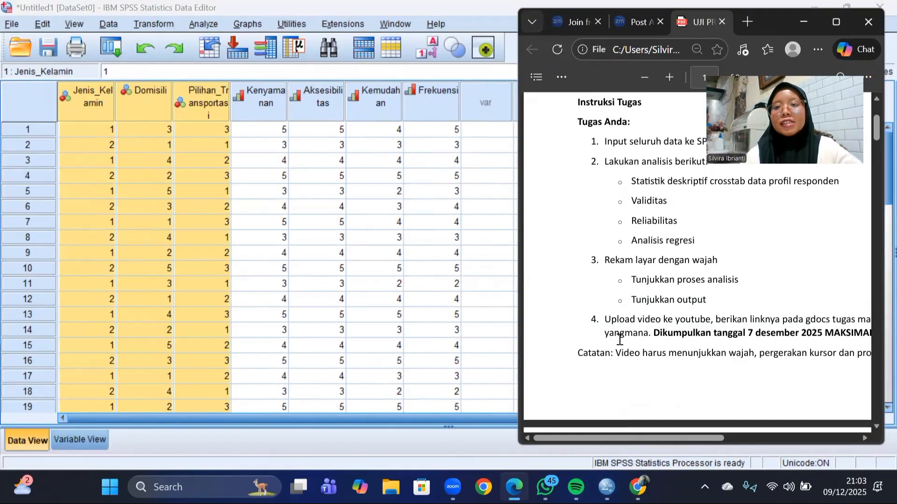
click(799, 13)
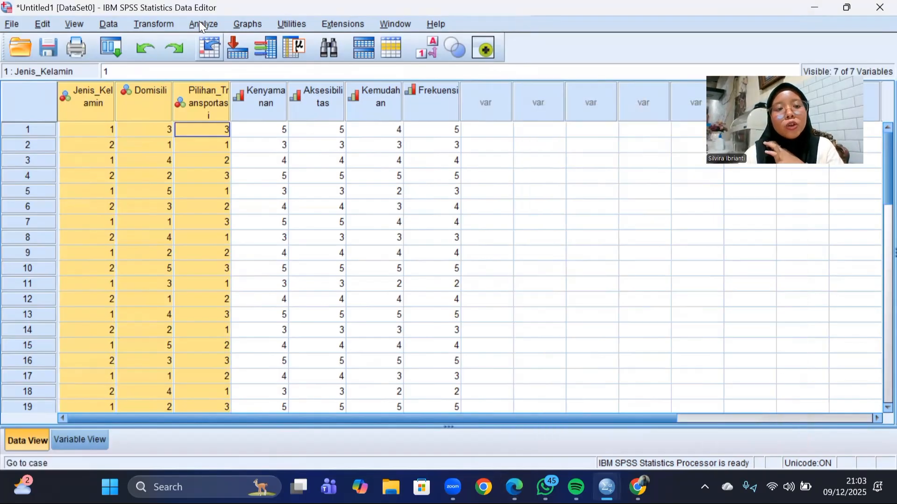
Step: Set up a bivariate correlation analysis containing Kenyamanan, Aksesibilitas, Kemudahan and Frekuensi
click(201, 24)
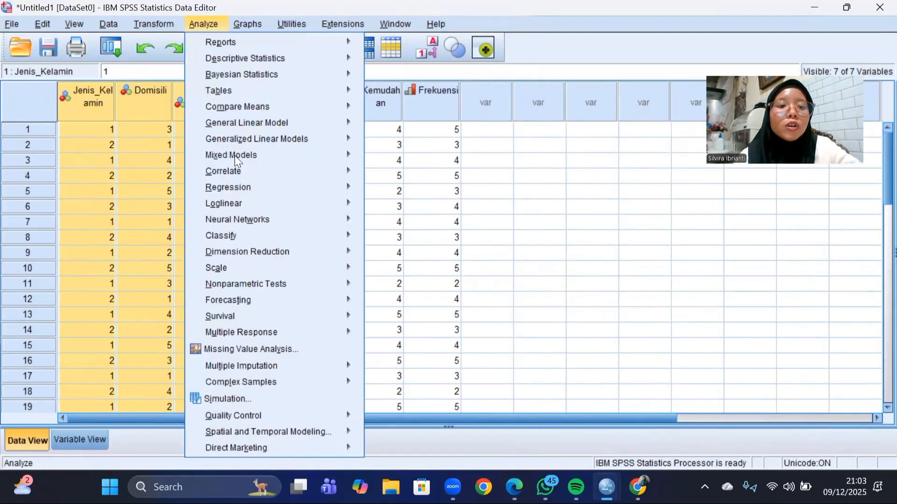
mouse_move(242, 166)
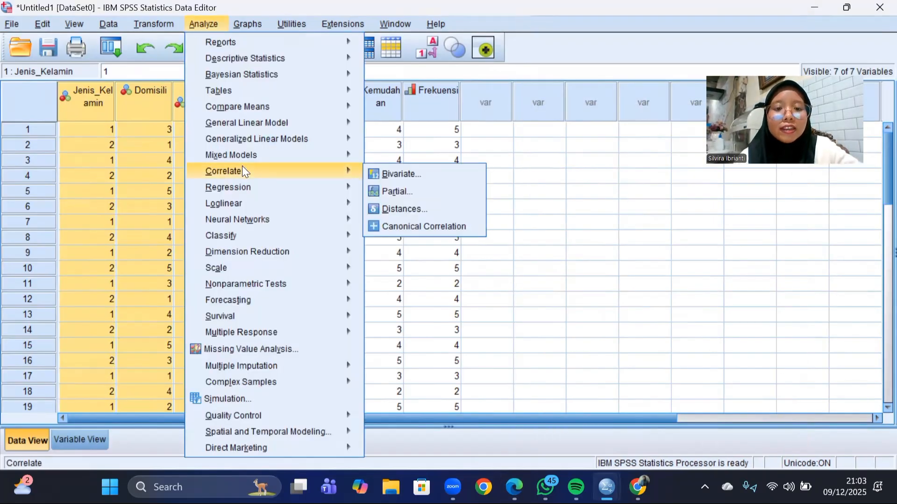
click(388, 172)
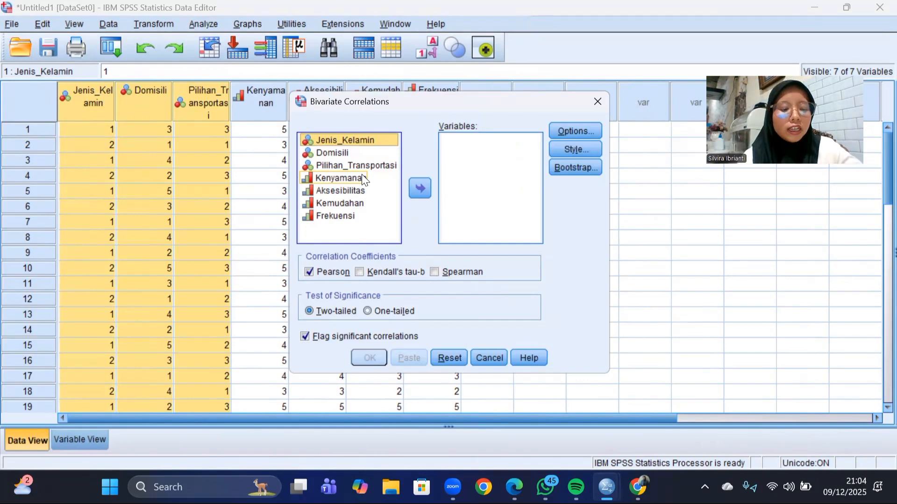
key(shift+Down)
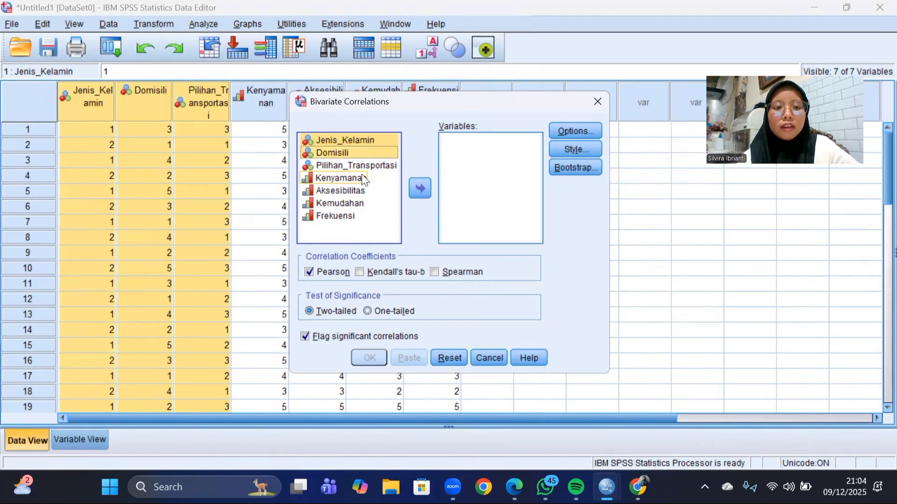
key(shift+Down)
click(353, 184)
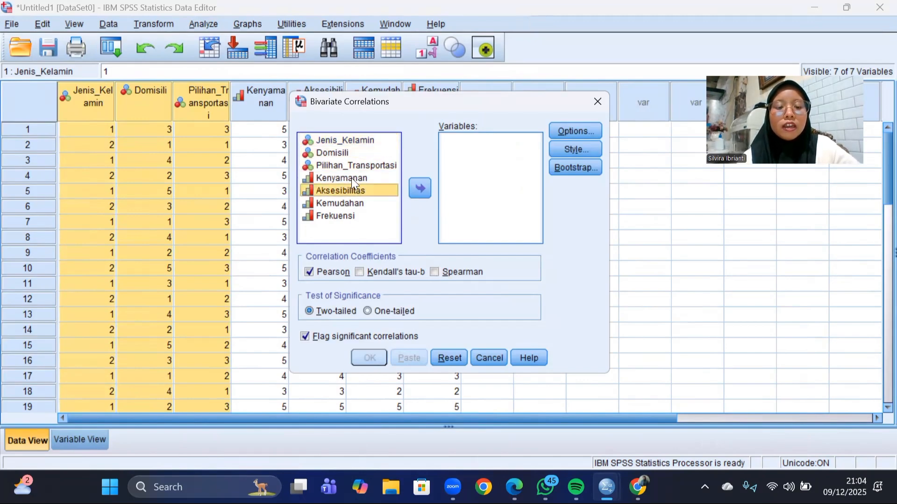
click(351, 178)
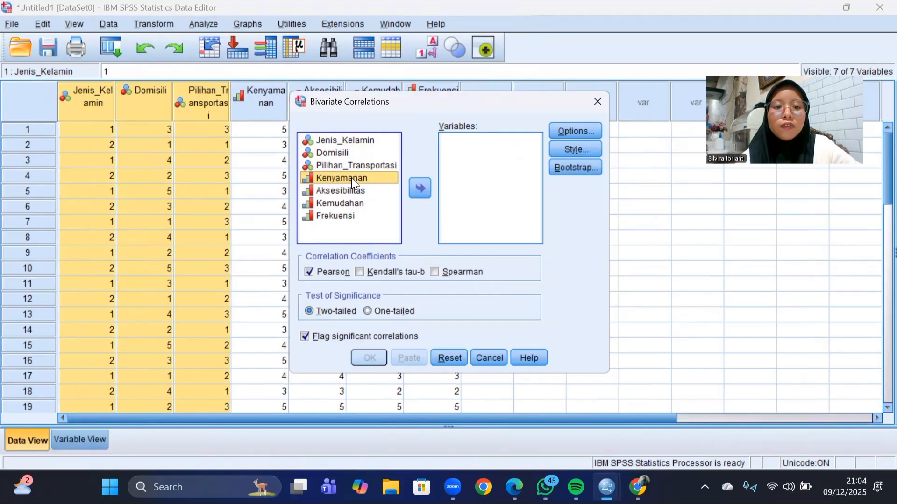
key(shift+End)
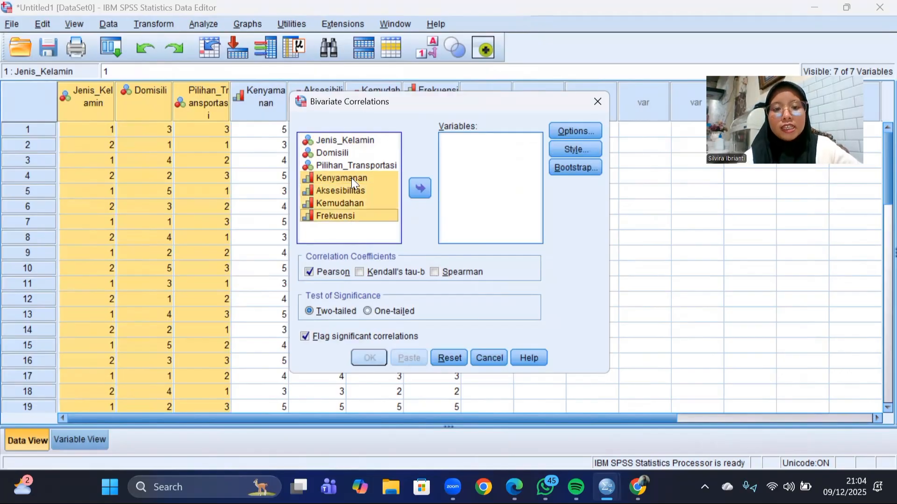
click(420, 188)
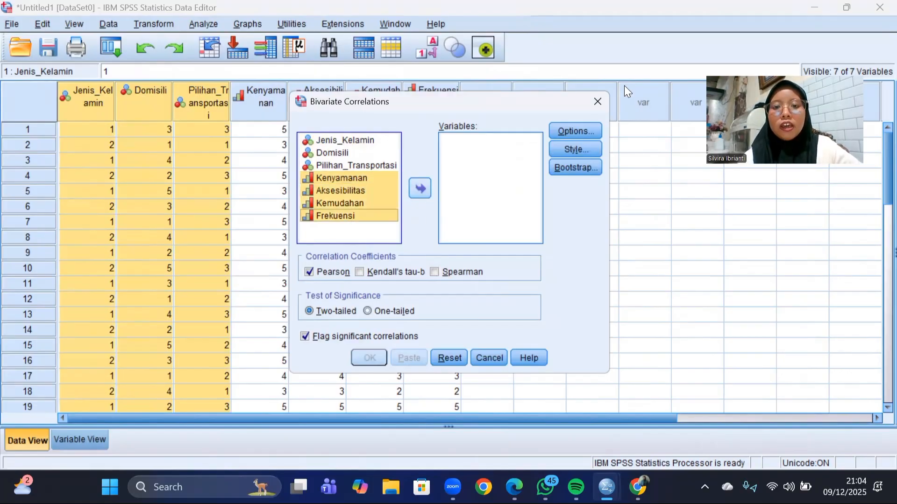
Step: Run the two-tailed Pearson correlation with significant correlations flagged and review the resulting Correlations table
click(577, 136)
click(538, 162)
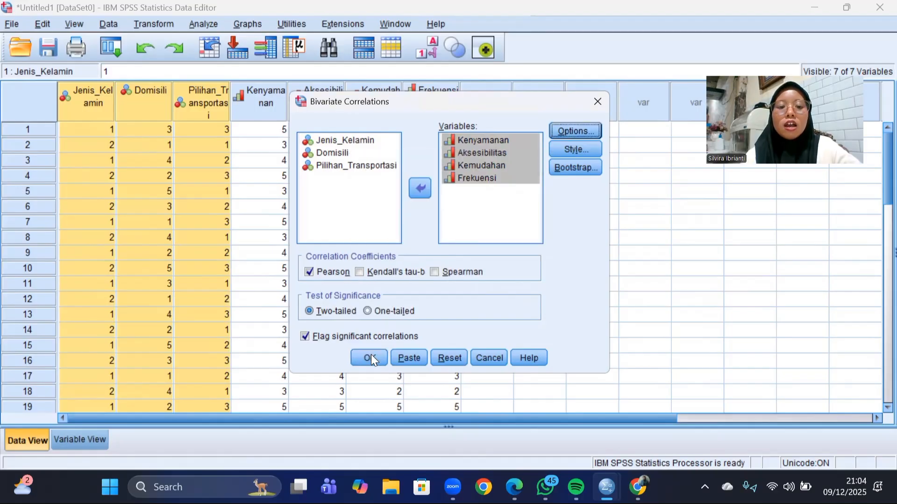
click(363, 358)
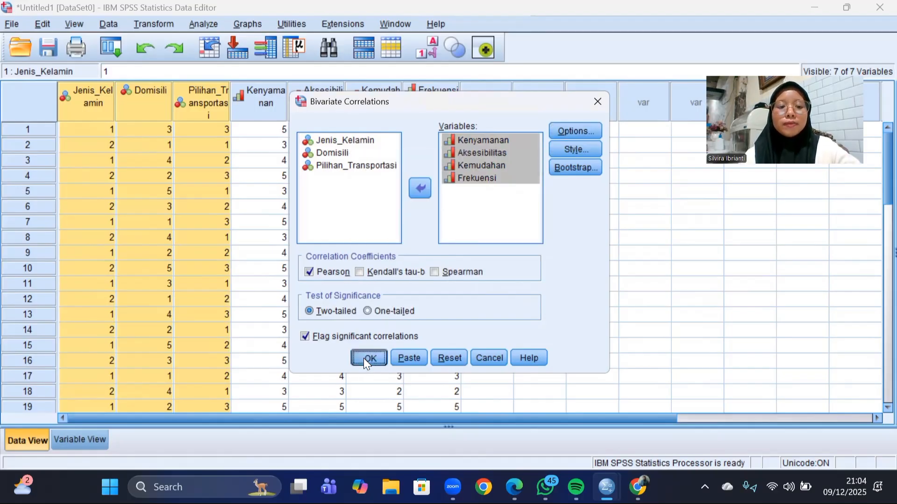
scroll(363, 357, down, 3)
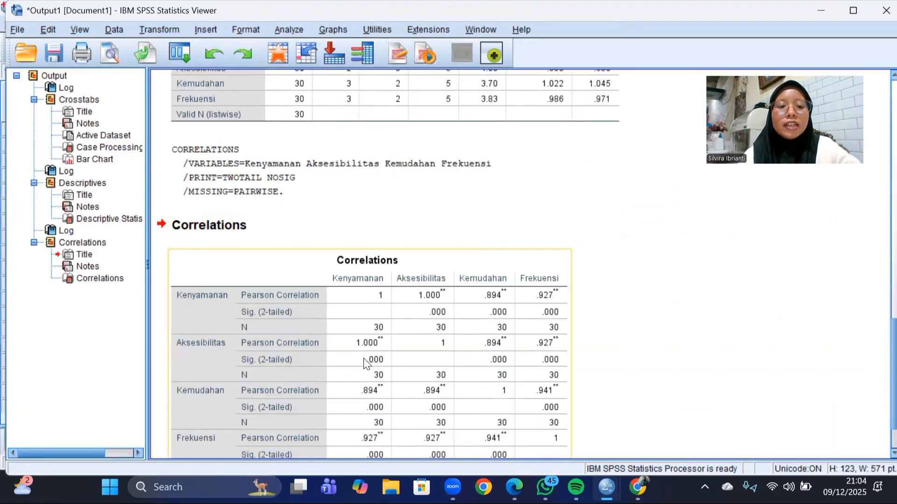
scroll(363, 358, down, 2)
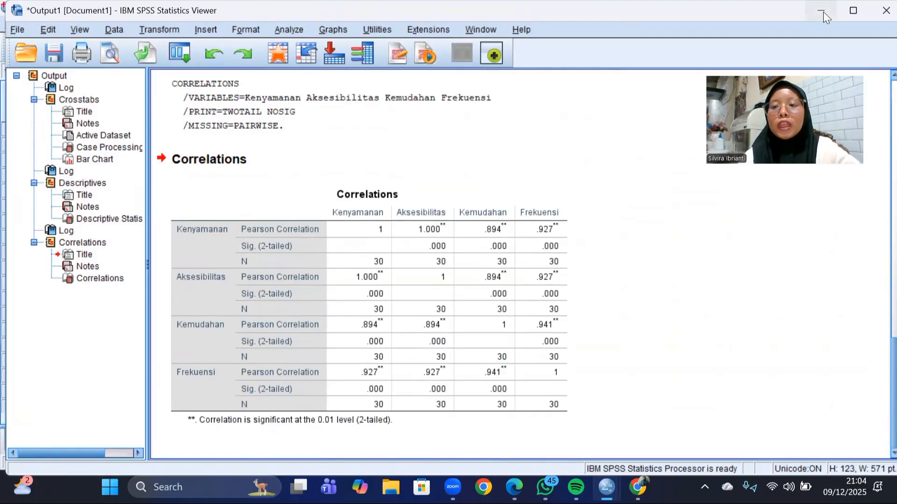
key(alt+Tab)
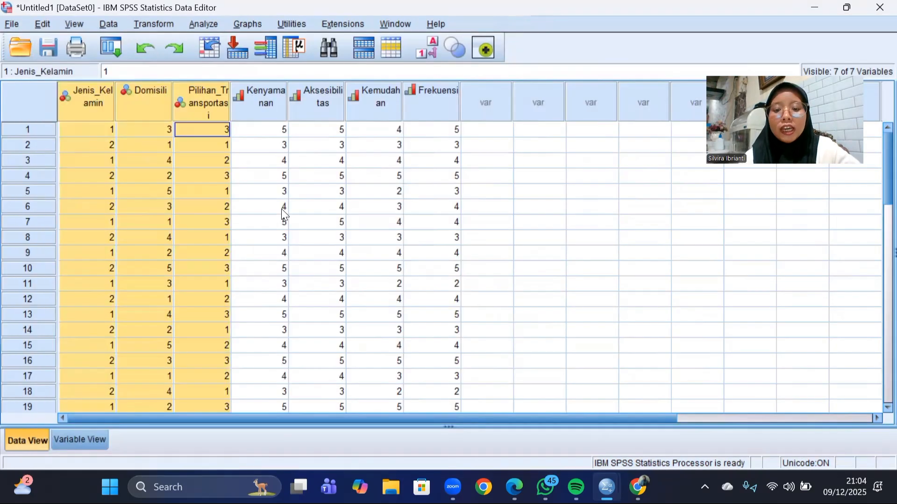
Step: Recheck the required analyses in the assignment PDF and set up an Alpha reliability analysis with Kenyamanan, Aksesibilitas, Kemudahan and Frekuensi as items
mouse_move(607, 487)
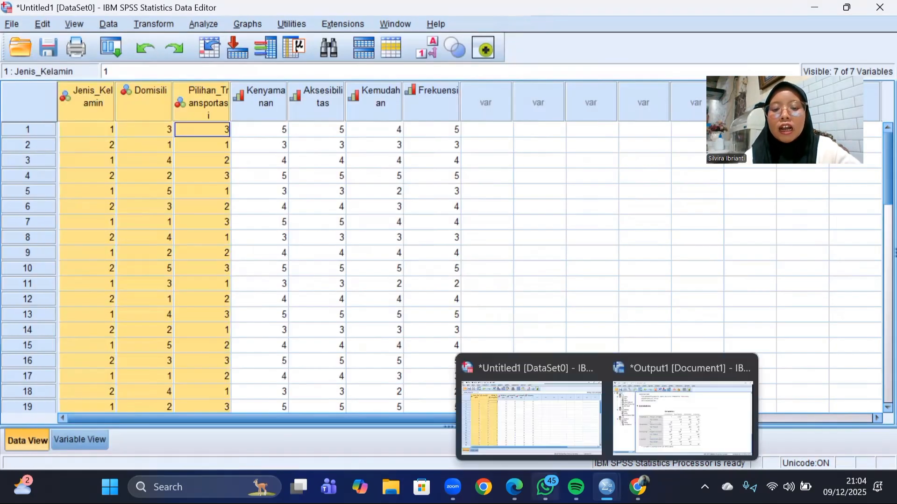
click(515, 487)
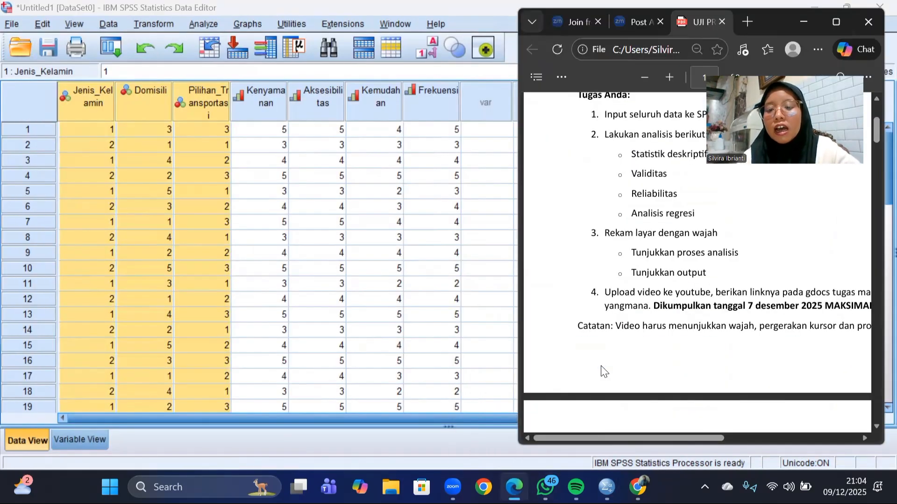
scroll(600, 366, up, 1)
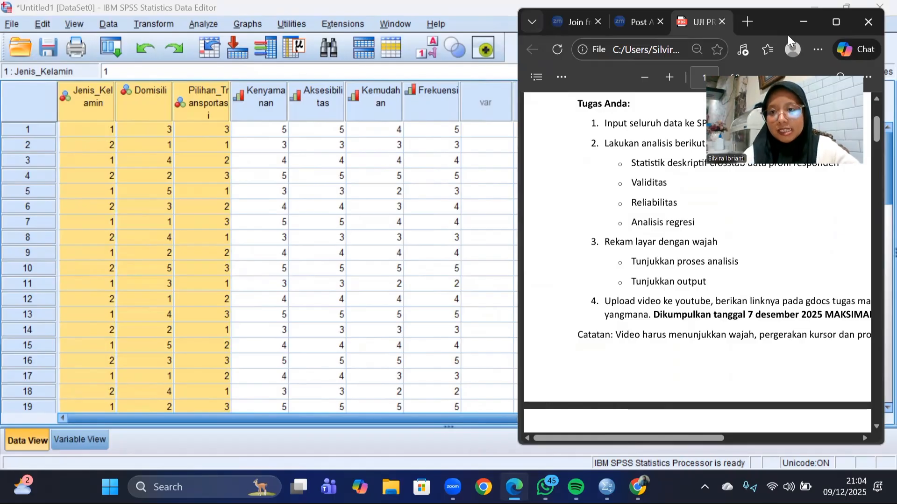
click(802, 30)
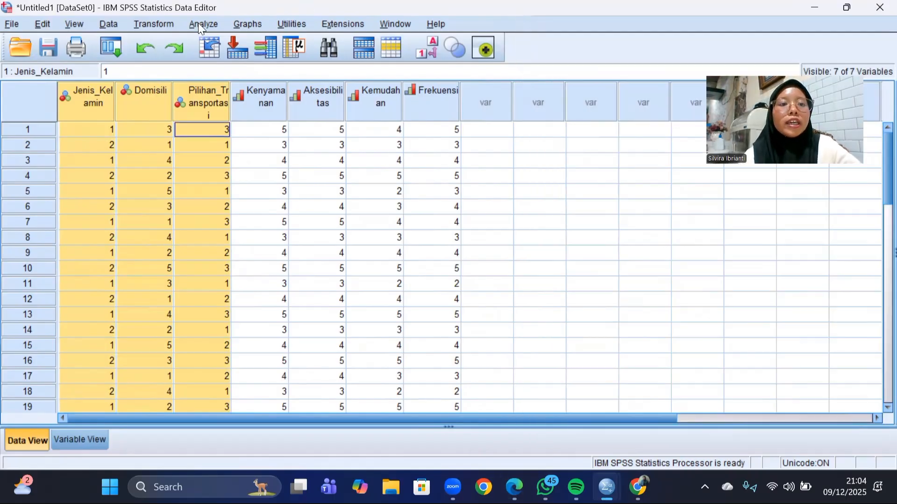
click(198, 24)
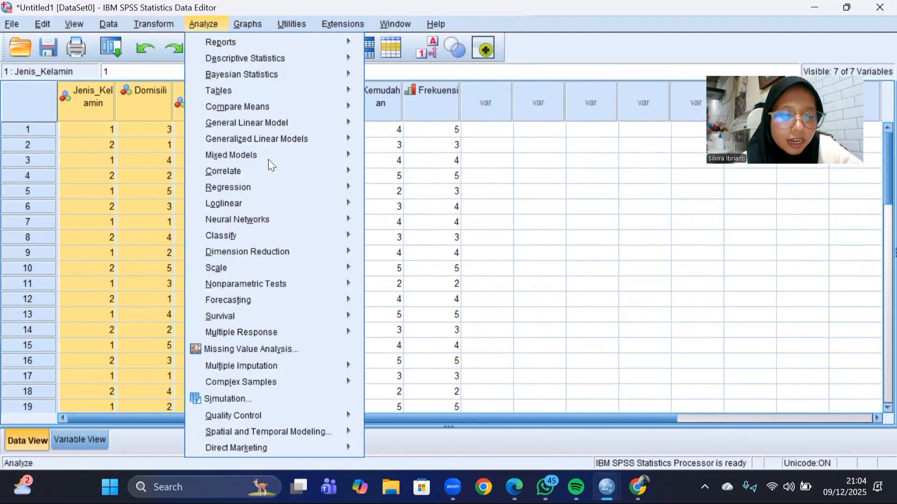
mouse_move(301, 270)
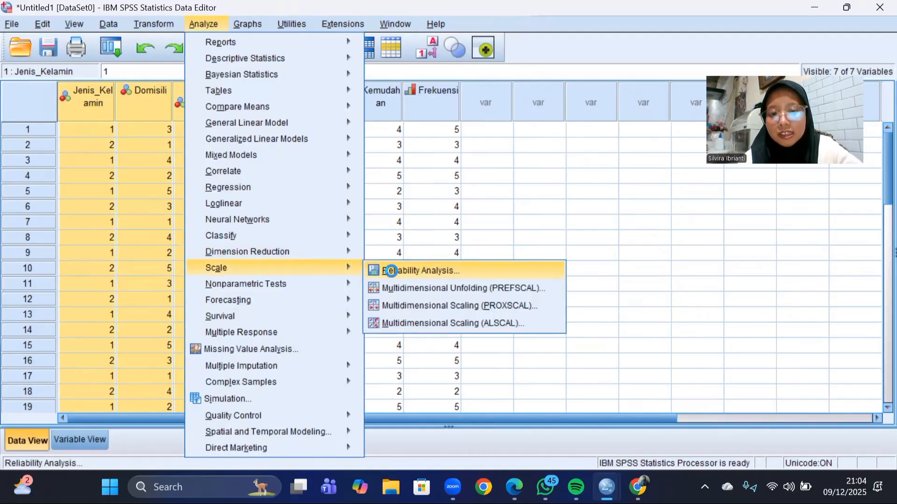
click(391, 271)
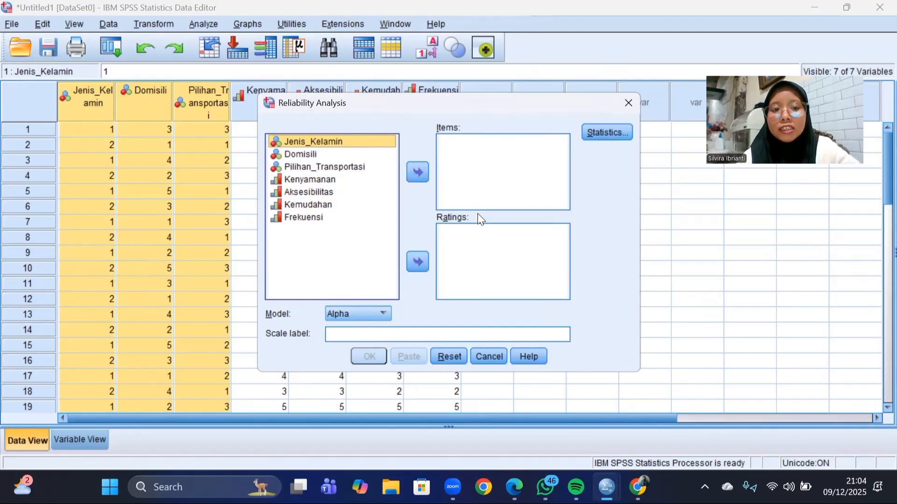
click(332, 178)
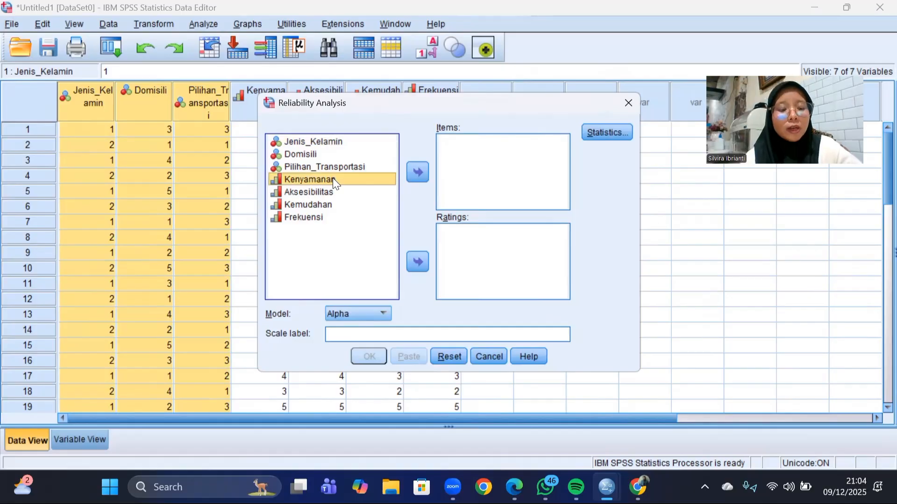
key(shift+End)
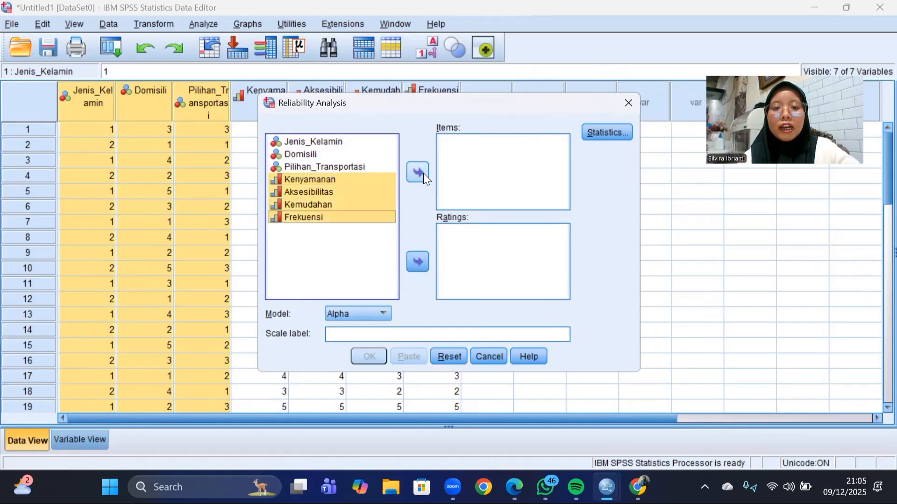
key(Return)
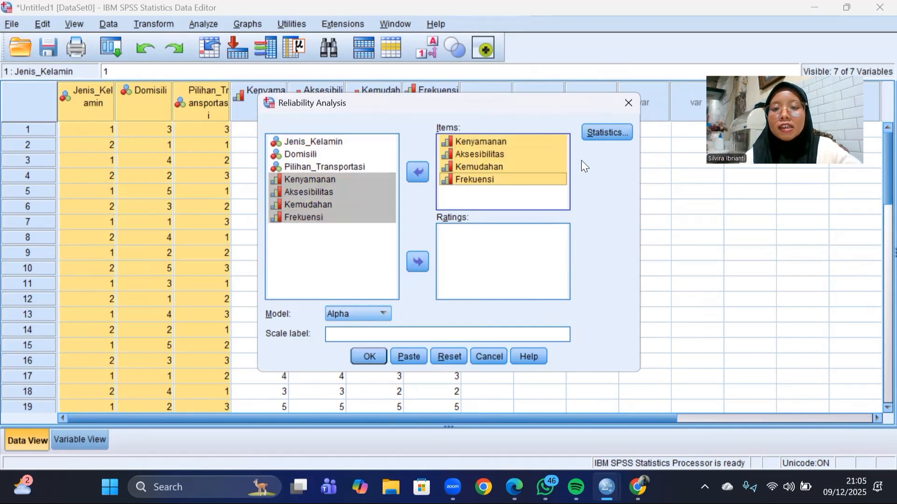
Step: Run the reliability analysis with item, scale and scale-if-item-deleted descriptives plus summaries of means, variances, covariances and correlations
click(602, 136)
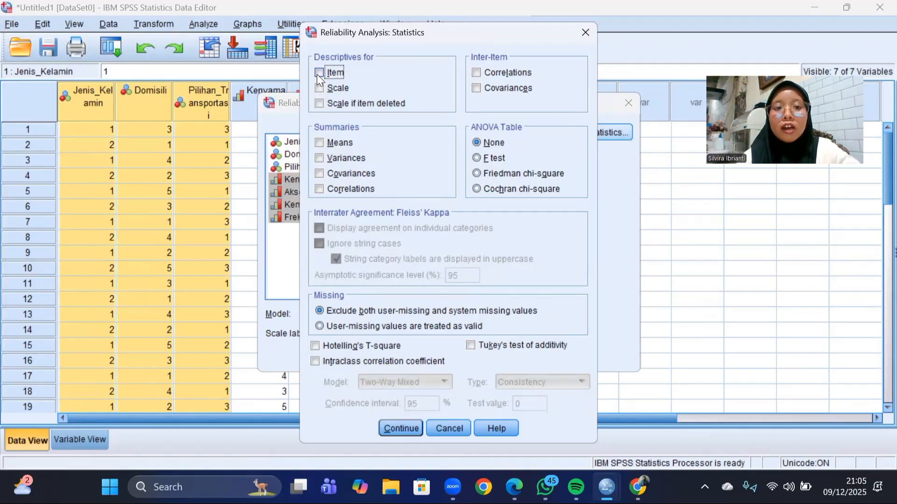
click(317, 86)
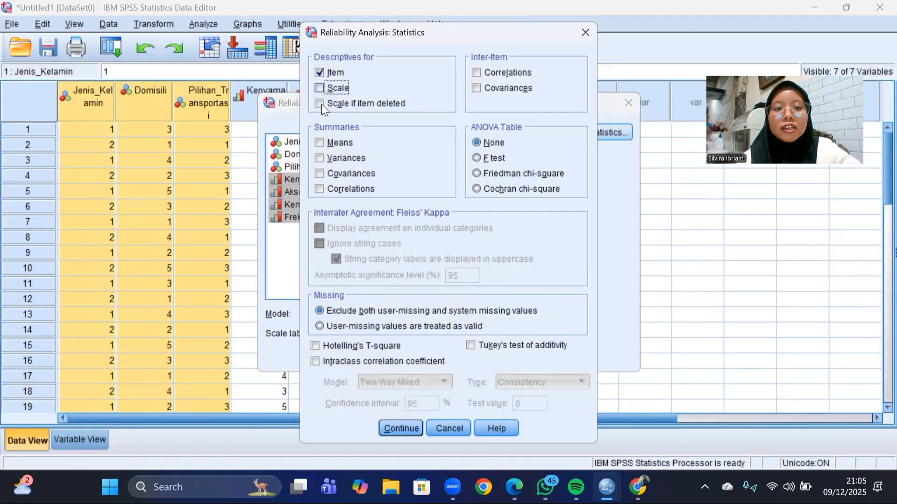
click(321, 105)
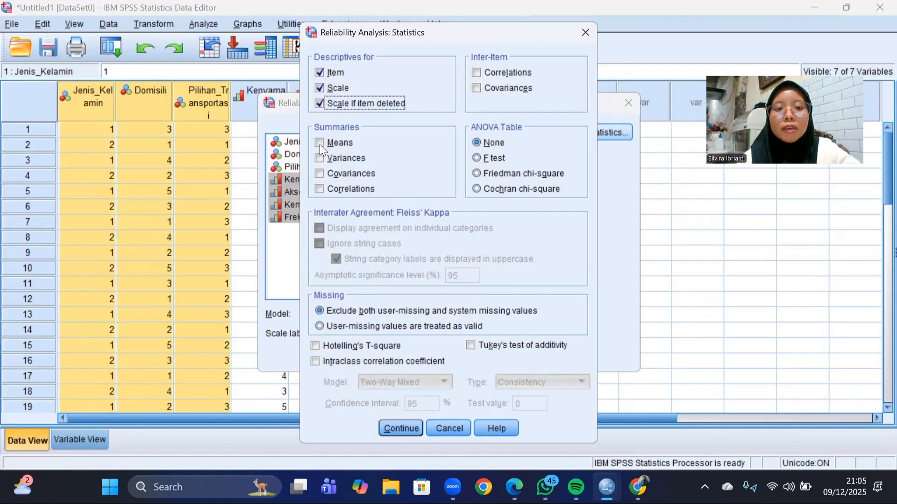
click(319, 143)
click(317, 159)
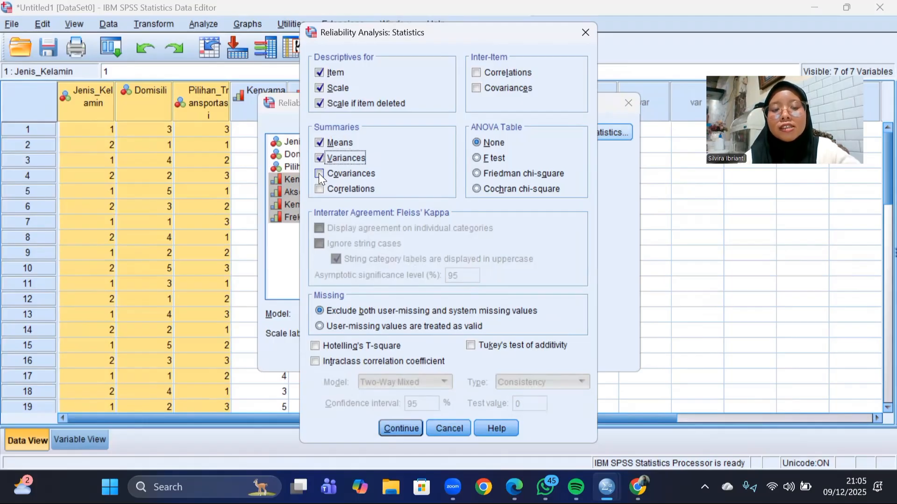
click(318, 174)
click(319, 188)
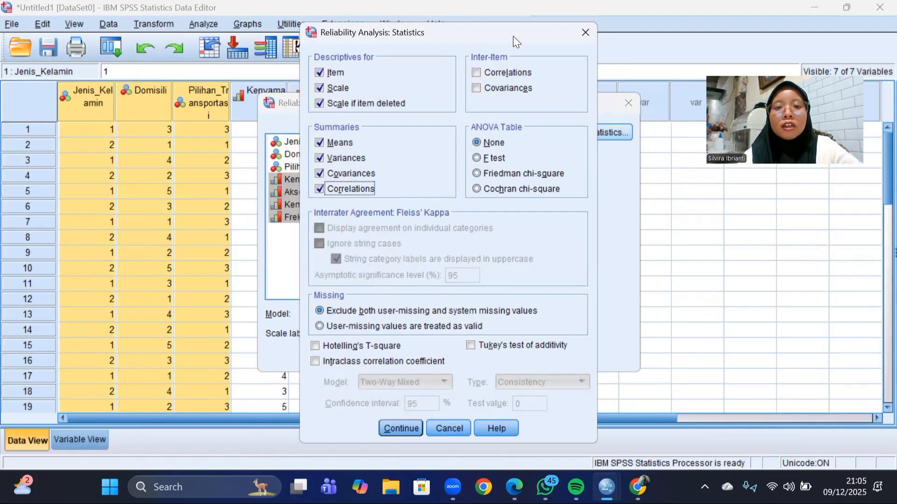
drag(512, 35, 517, 14)
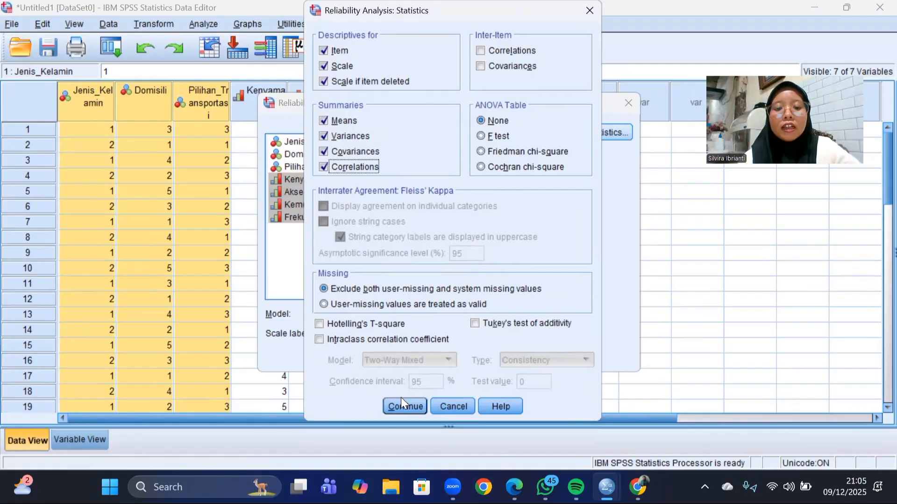
click(405, 406)
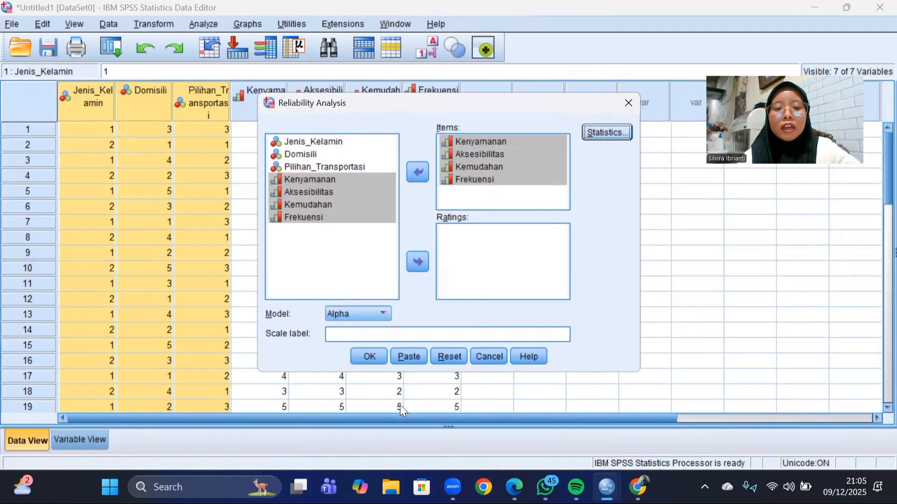
click(368, 360)
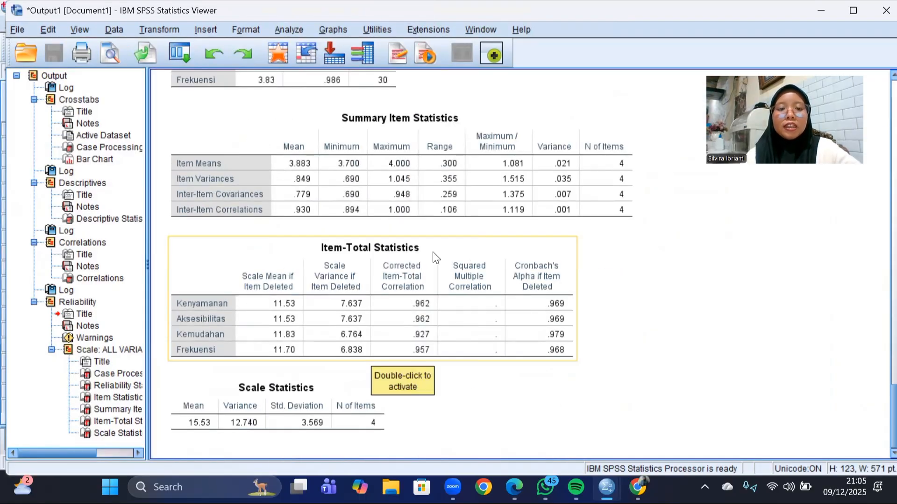
Step: Examine the Reliability Statistics, Item Statistics, Summary Item Statistics and Item-Total Statistics tables in the output
key(Up)
key(Down)
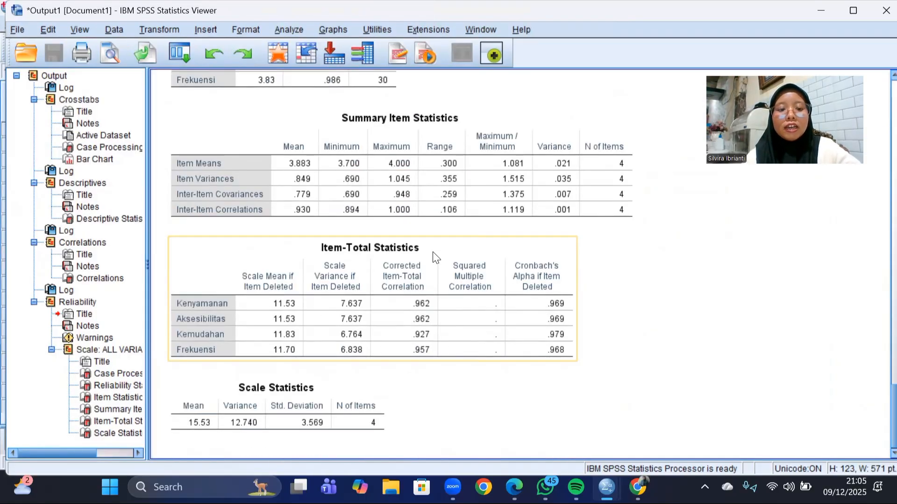
scroll(432, 251, up, 5)
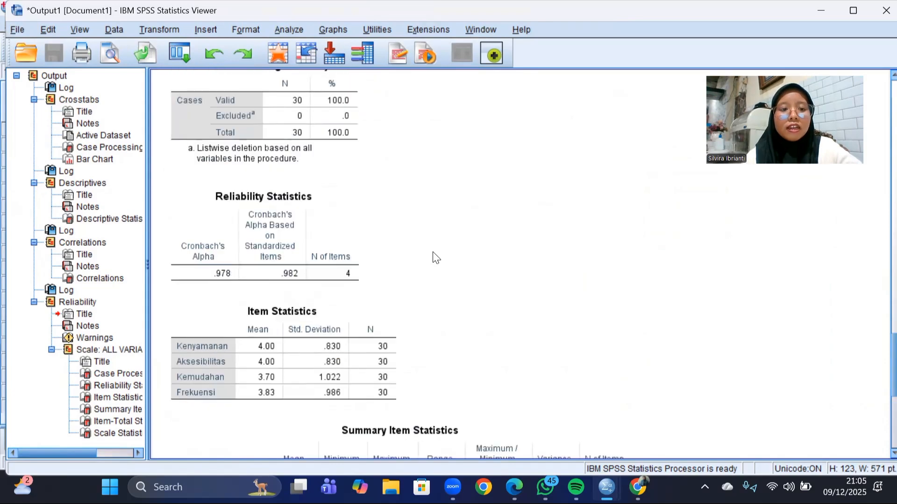
scroll(432, 252, down, 1)
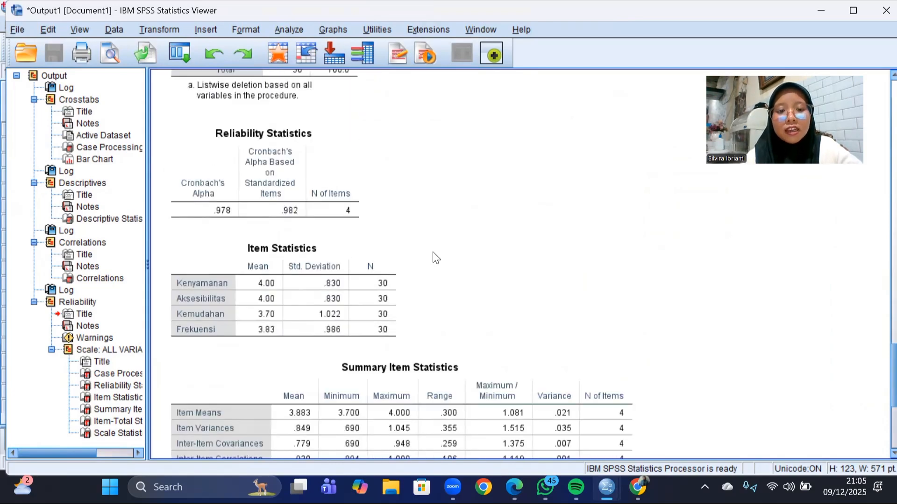
key(Up)
key(Down)
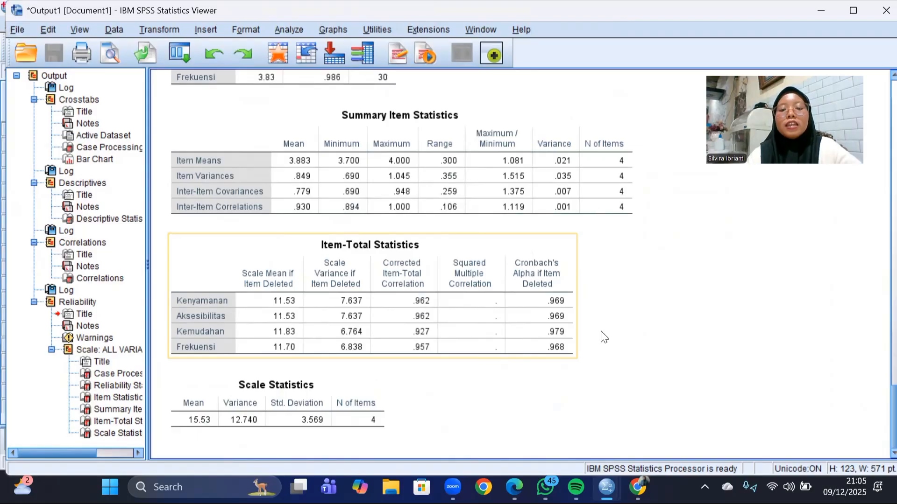
key(Up)
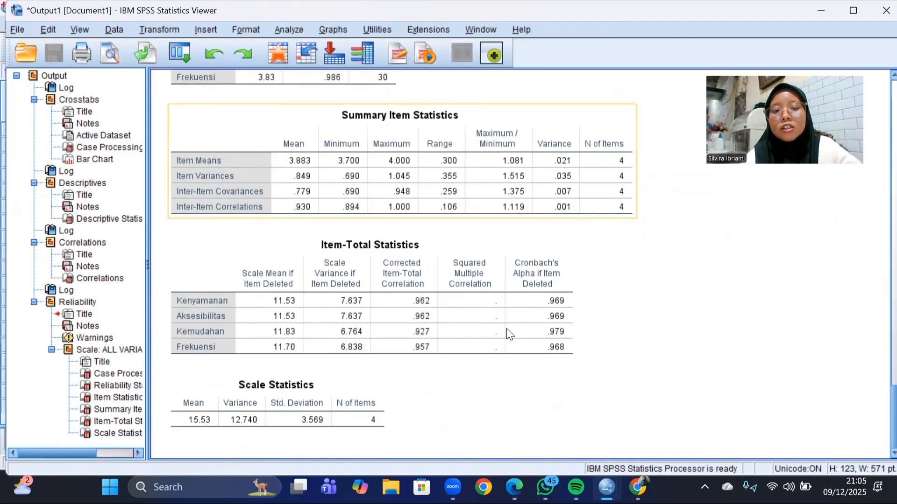
click(627, 323)
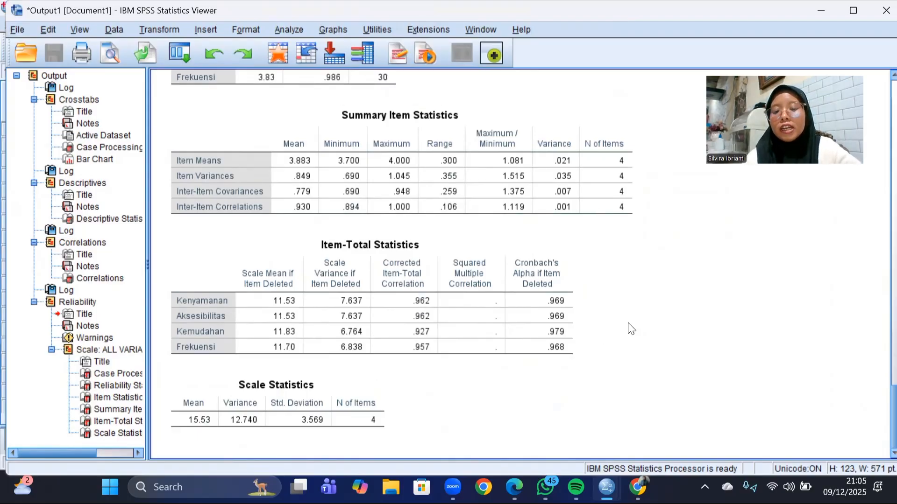
click(563, 288)
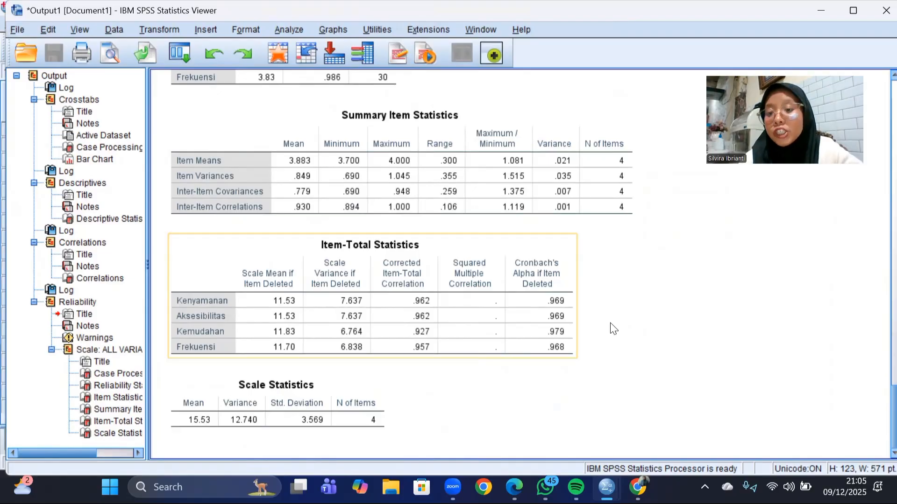
click(606, 341)
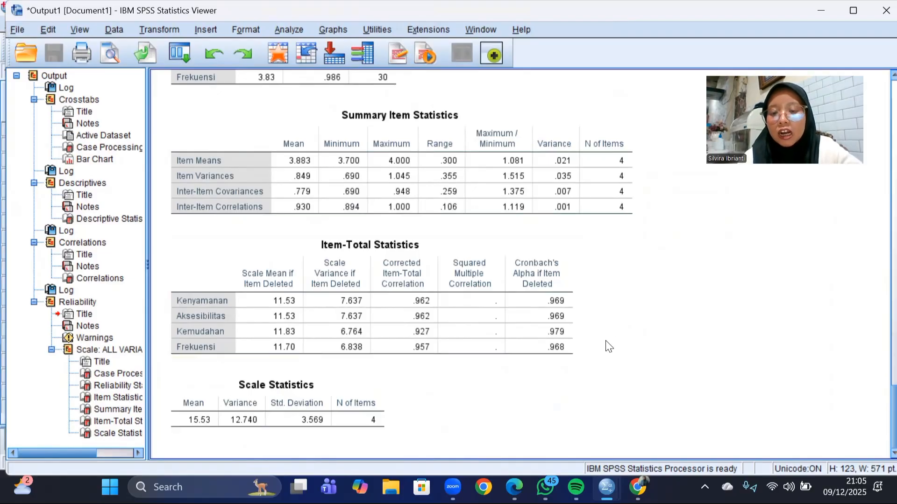
click(526, 321)
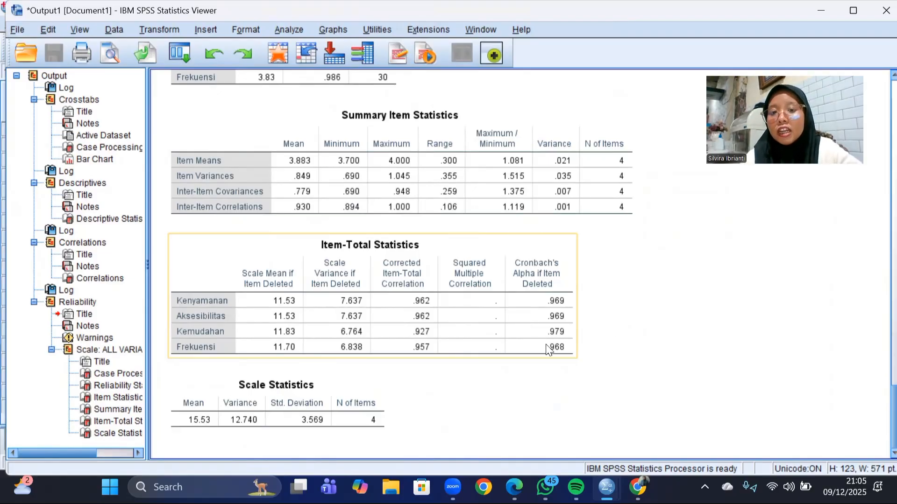
Step: Leave the output viewer and check the list of required analyses in the assignment PDF in Edge
click(819, 13)
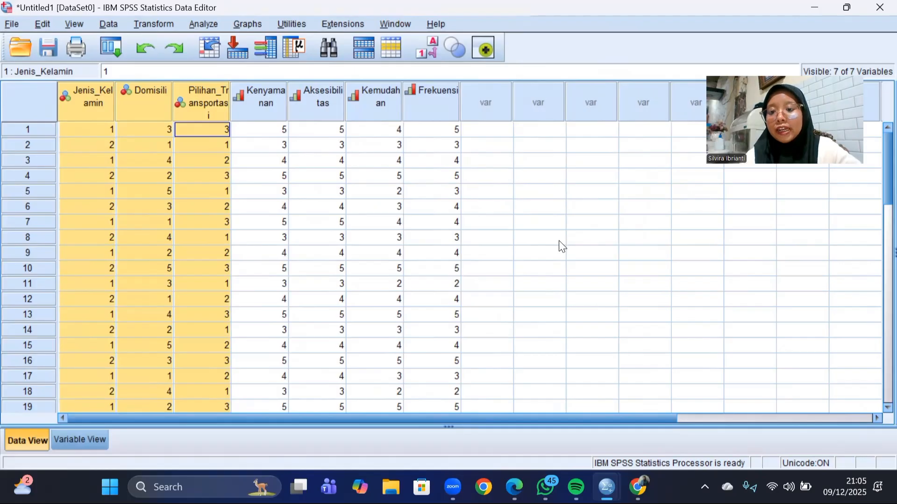
key(alt+Tab)
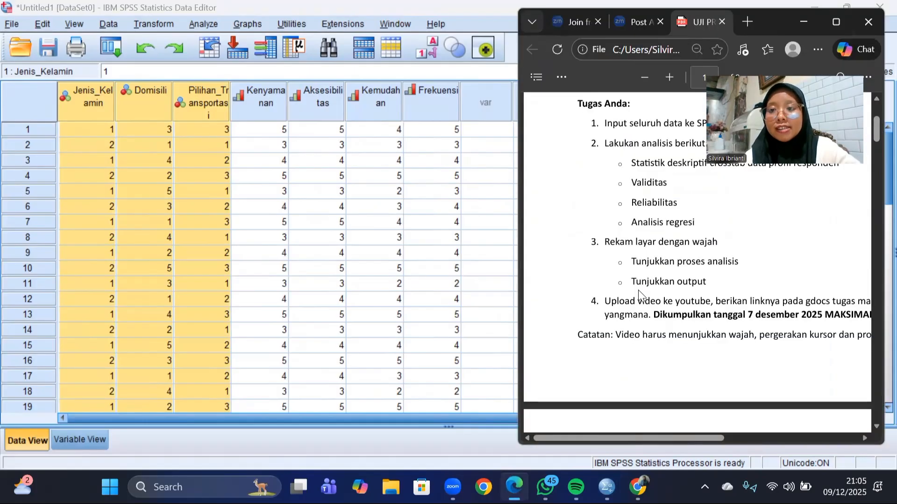
click(803, 22)
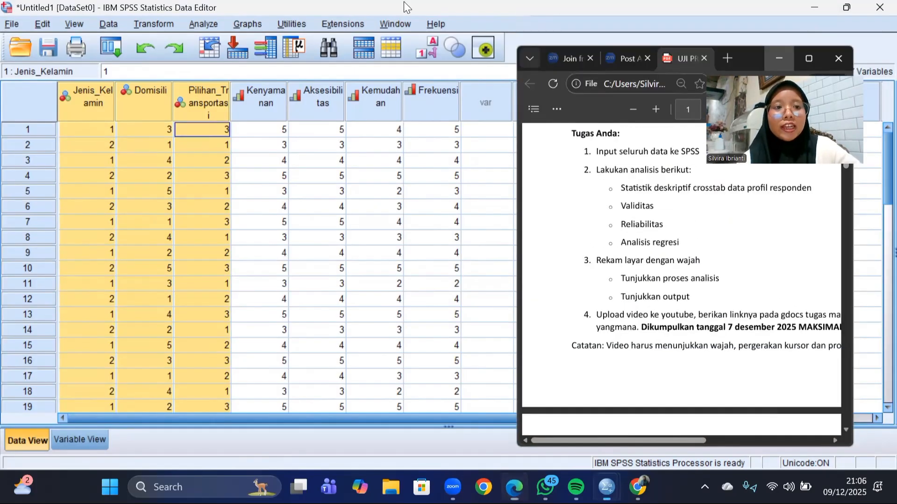
Step: Compute a new variable X as Kenyamanan + Aksesibilitas and return to the data
click(152, 24)
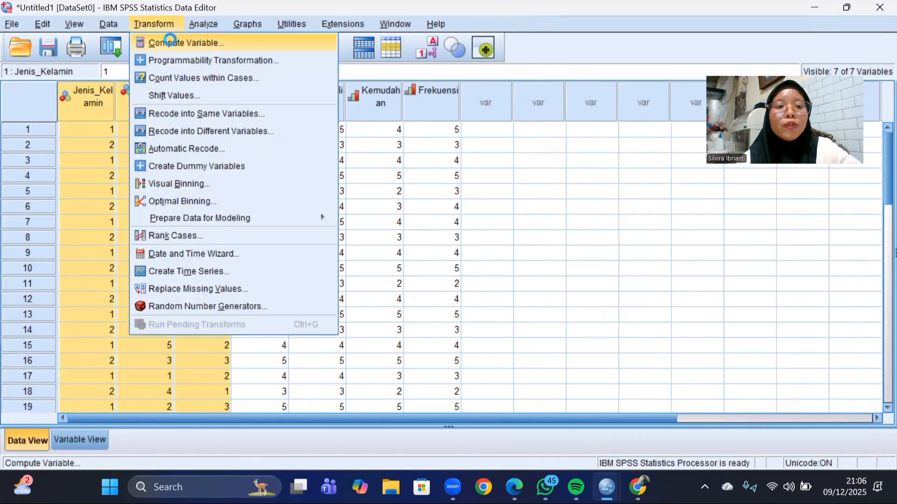
click(170, 41)
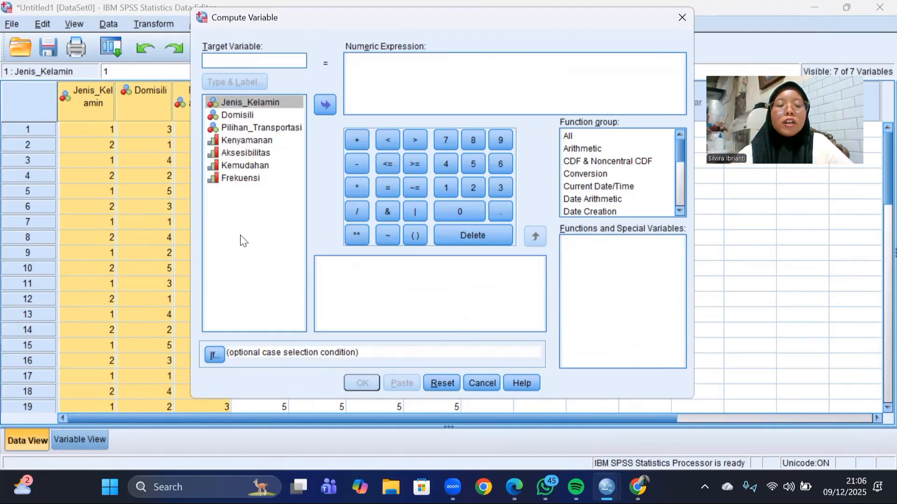
text(X)
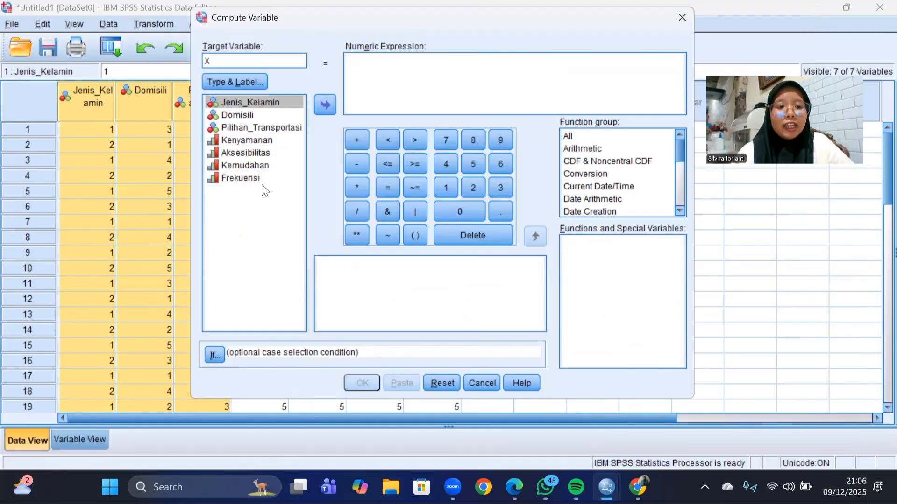
click(251, 139)
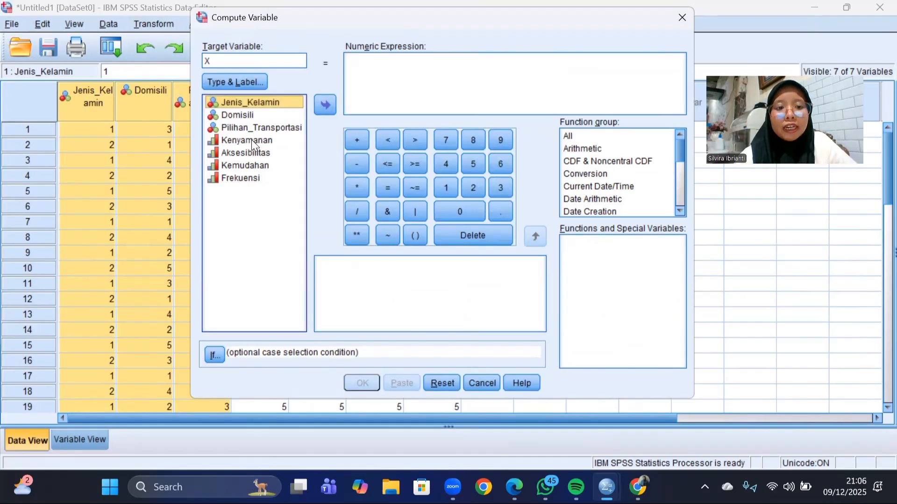
click(356, 135)
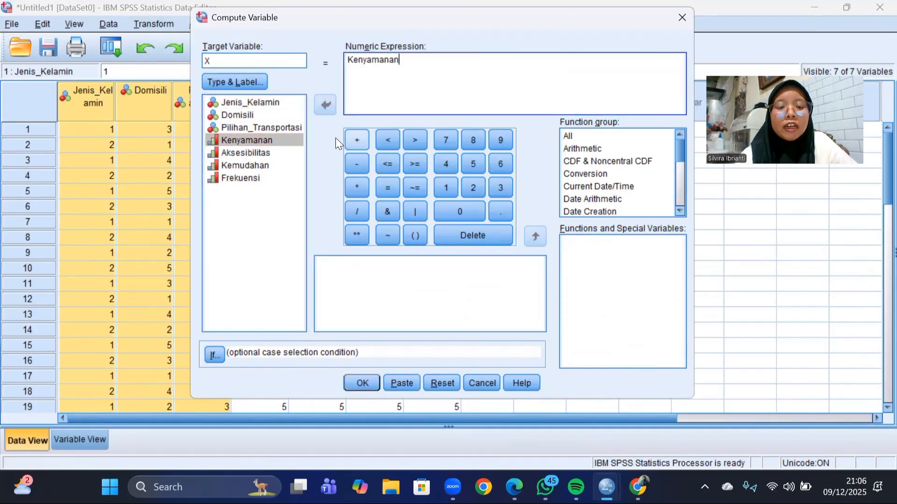
click(263, 153)
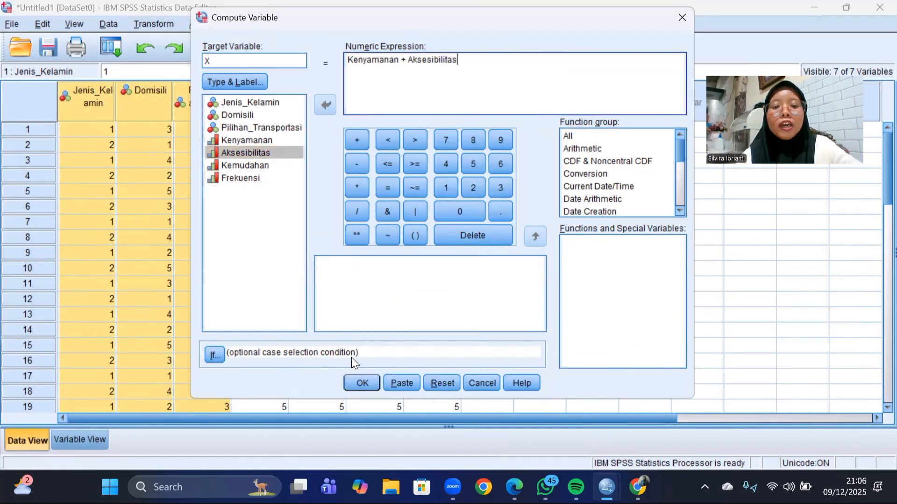
click(363, 388)
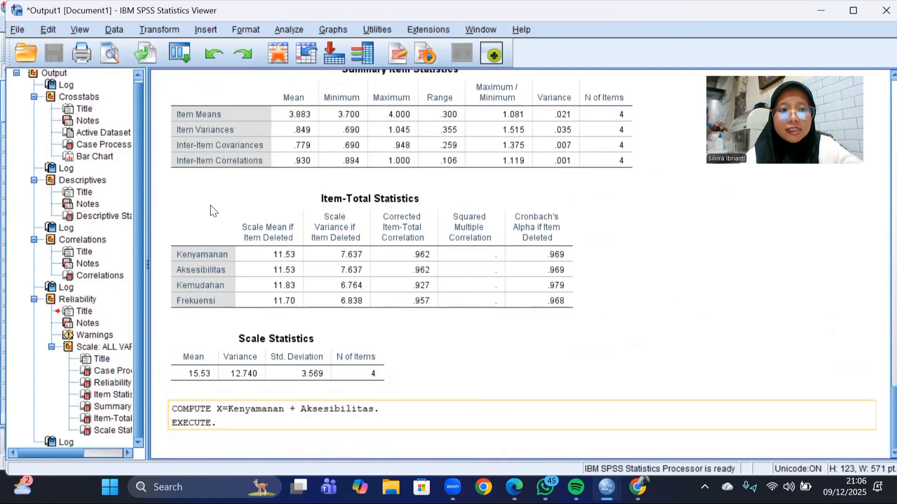
click(828, 9)
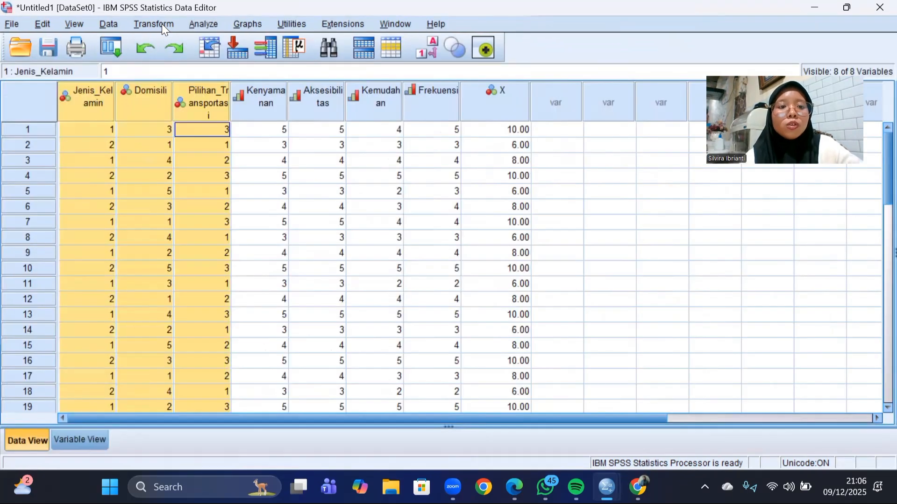
Step: Begin another variable computation with Y as the target variable and clear the old numeric expression
click(162, 24)
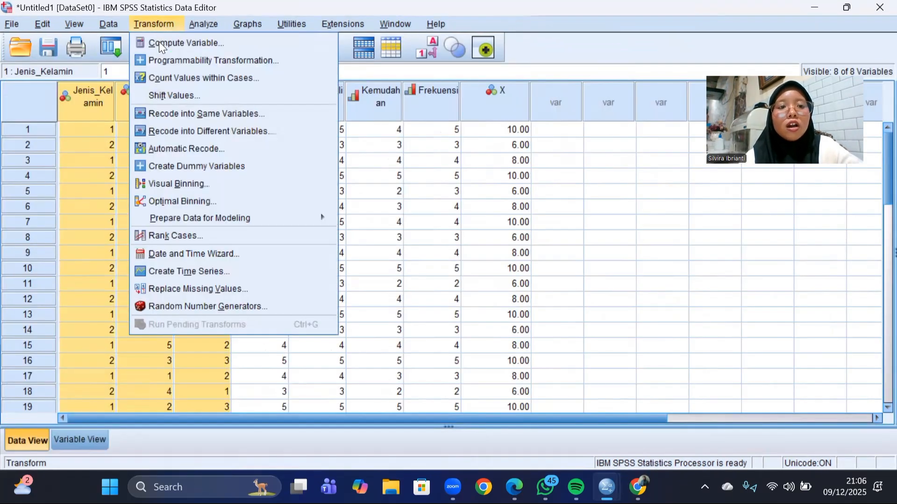
click(206, 42)
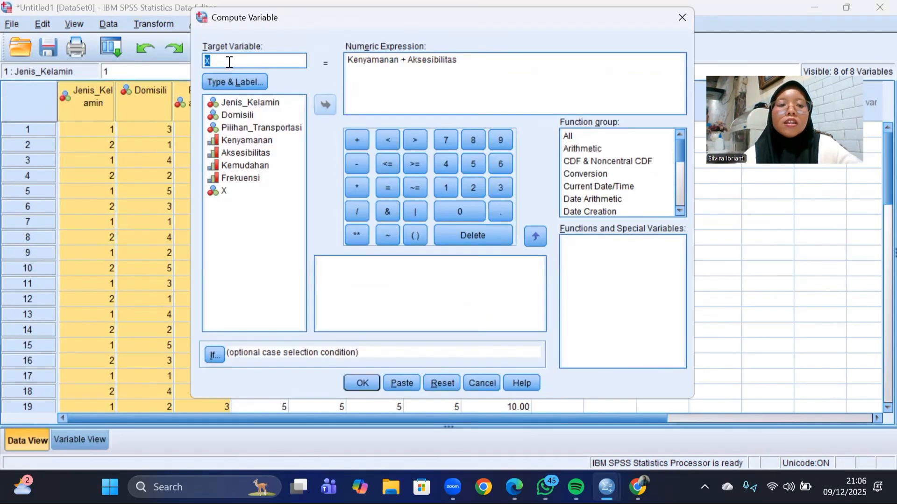
key(BackSpace)
text(Y)
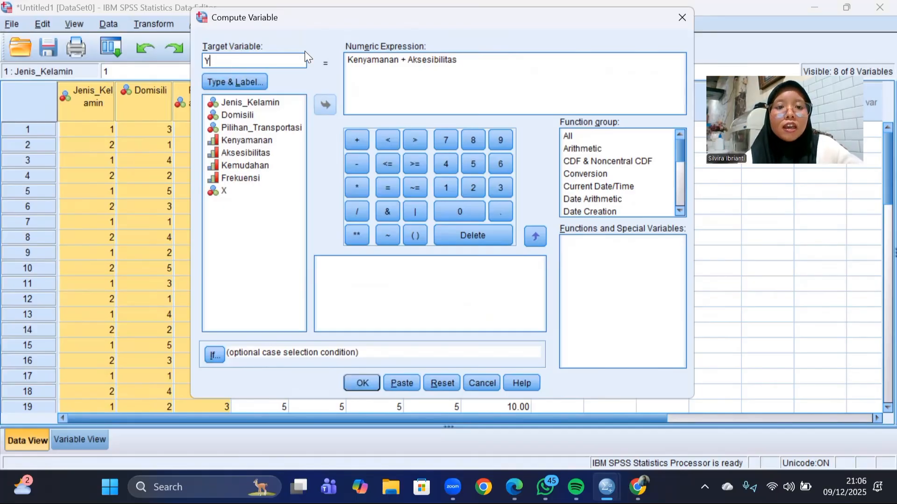
click(405, 59)
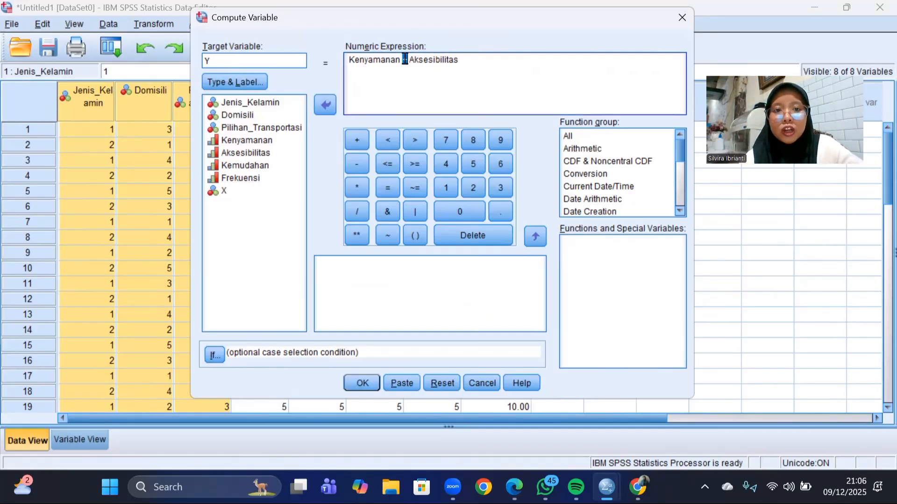
key(ctrl+a)
key(BackSpace)
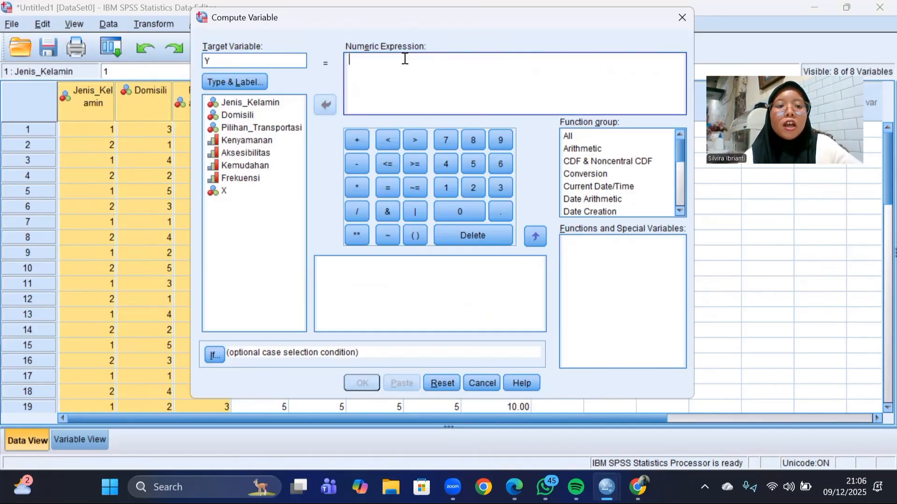
Step: Compute Y as Kemudahan + Frekuensi and return to the data
click(232, 167)
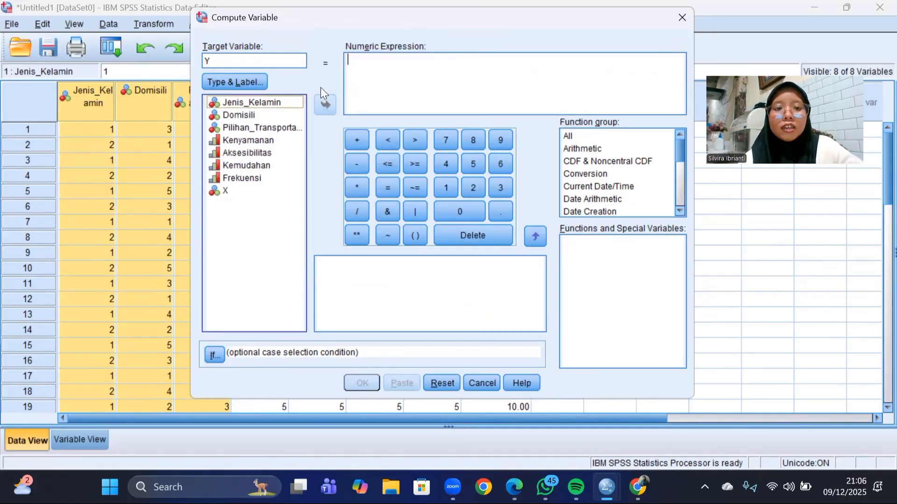
click(324, 105)
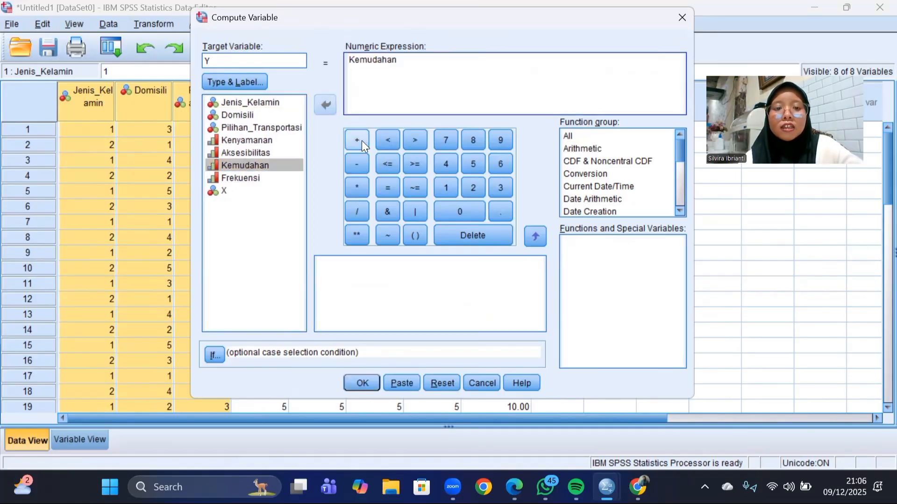
click(356, 140)
click(261, 179)
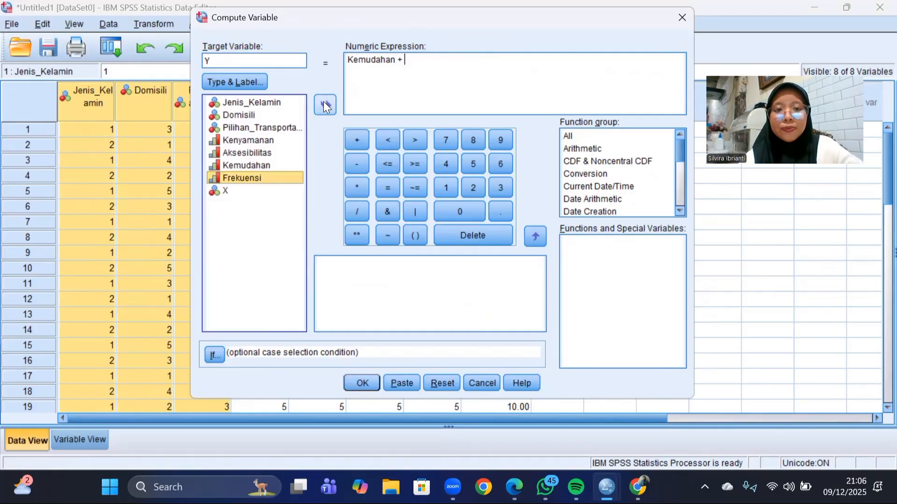
click(324, 105)
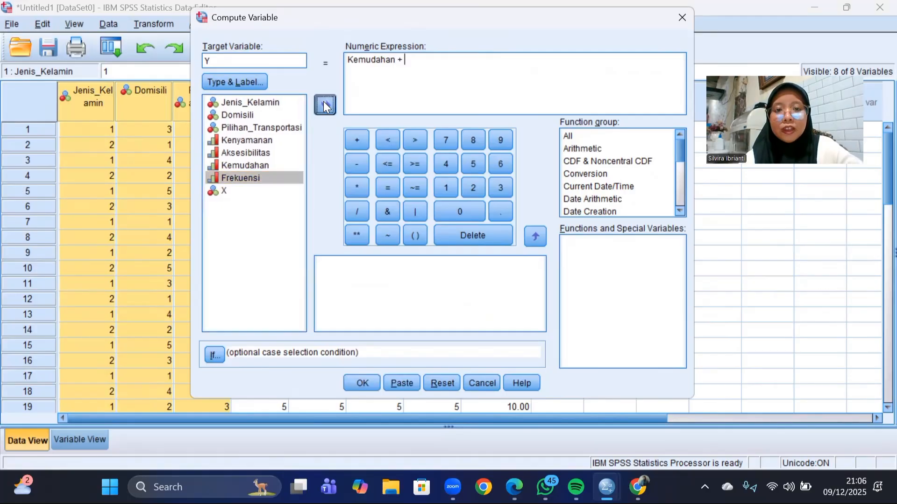
click(363, 381)
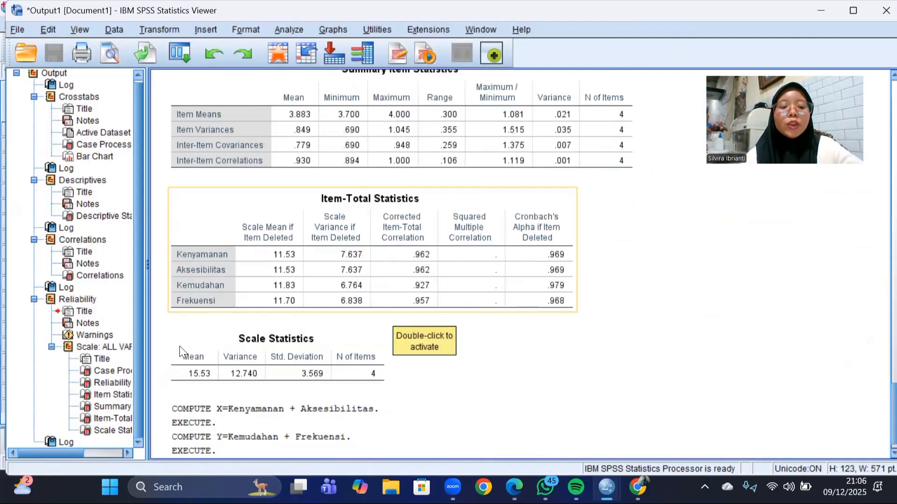
scroll(259, 382, down, 1)
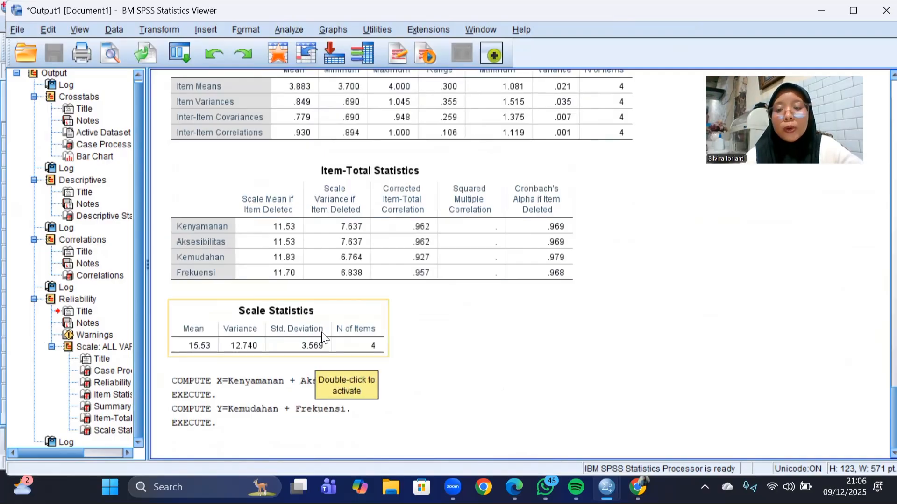
click(820, 10)
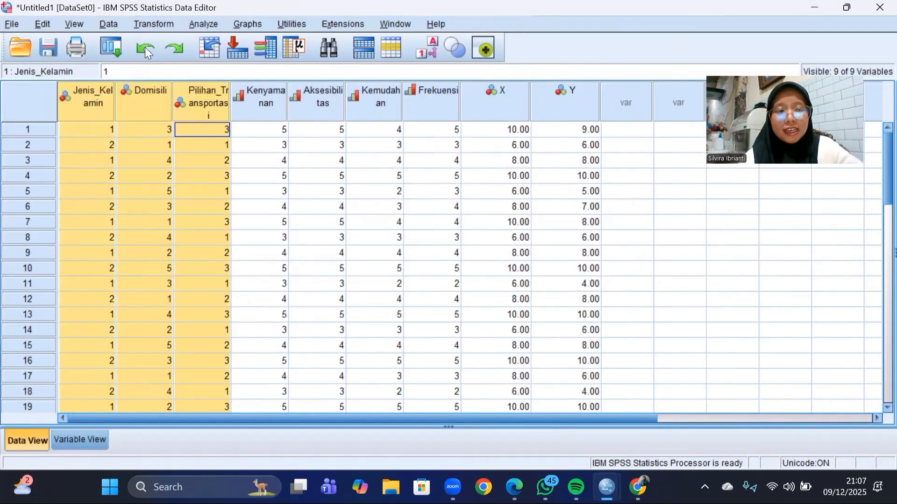
Step: Run a linear regression with Y as dependent and X as independent variable, and view the Model Summary, ANOVA and Coefficients tables
click(200, 24)
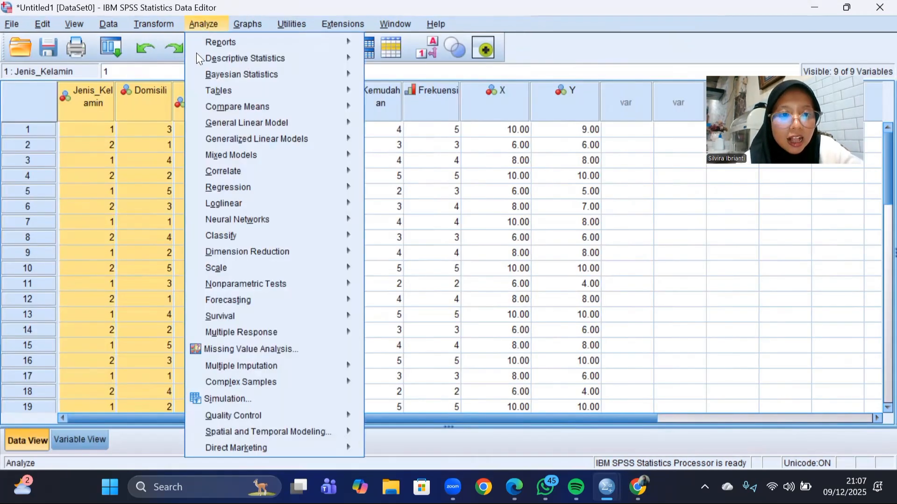
mouse_move(242, 187)
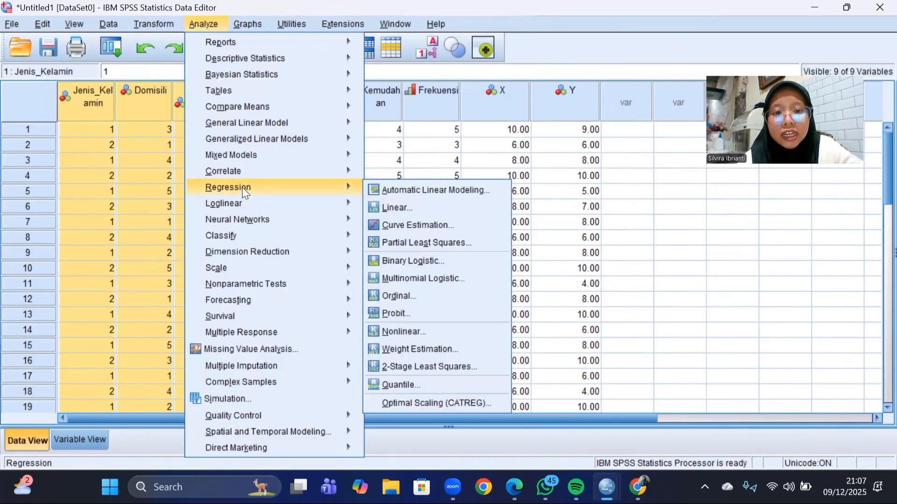
click(396, 208)
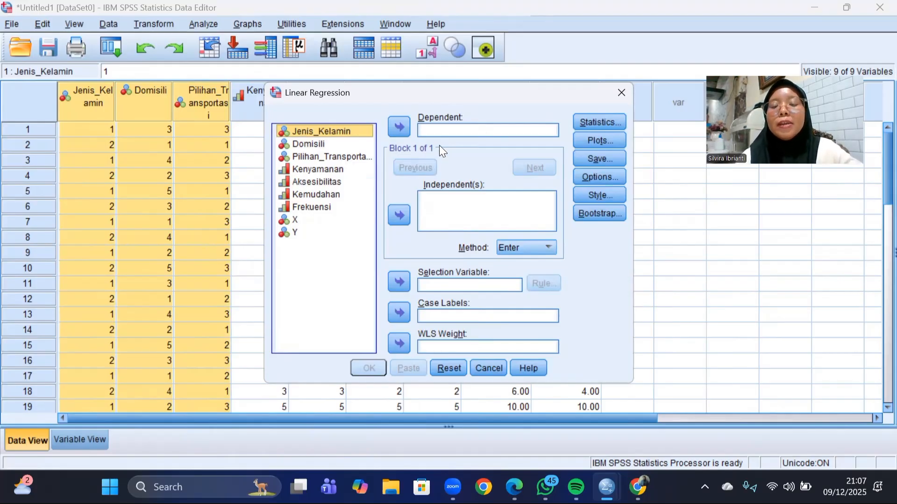
click(325, 232)
click(398, 125)
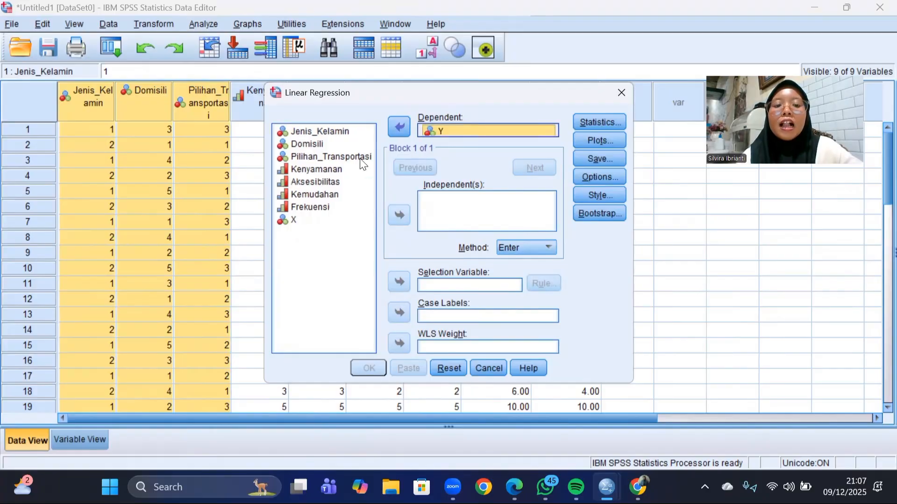
click(321, 222)
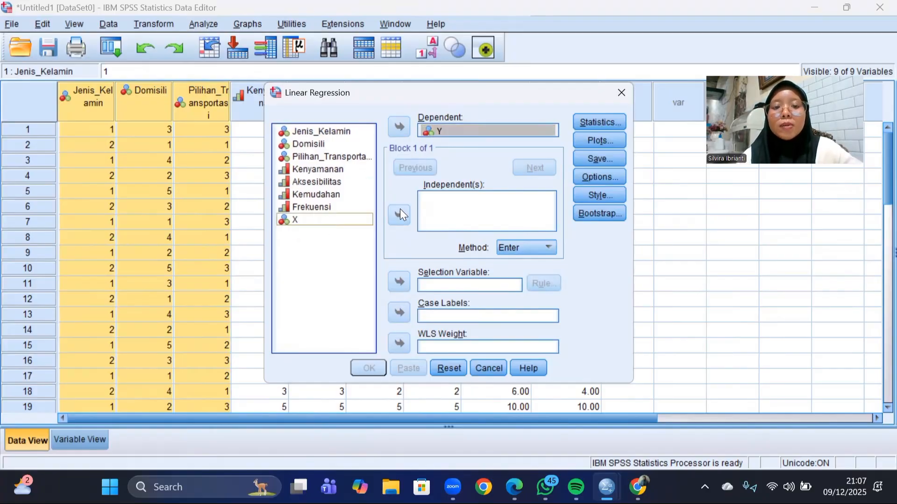
click(401, 210)
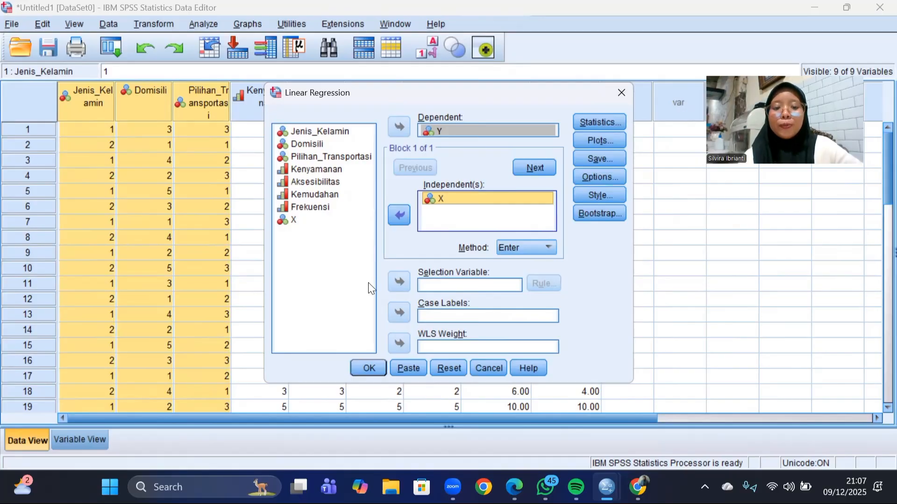
click(369, 369)
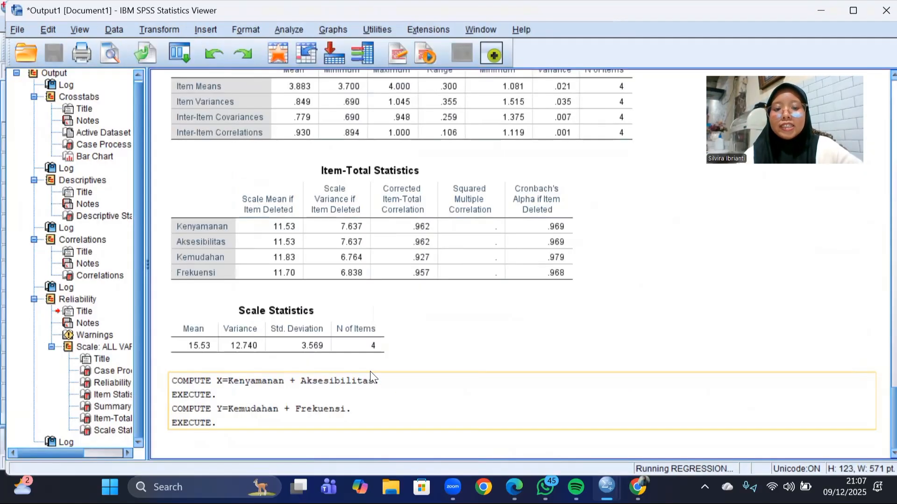
click(415, 279)
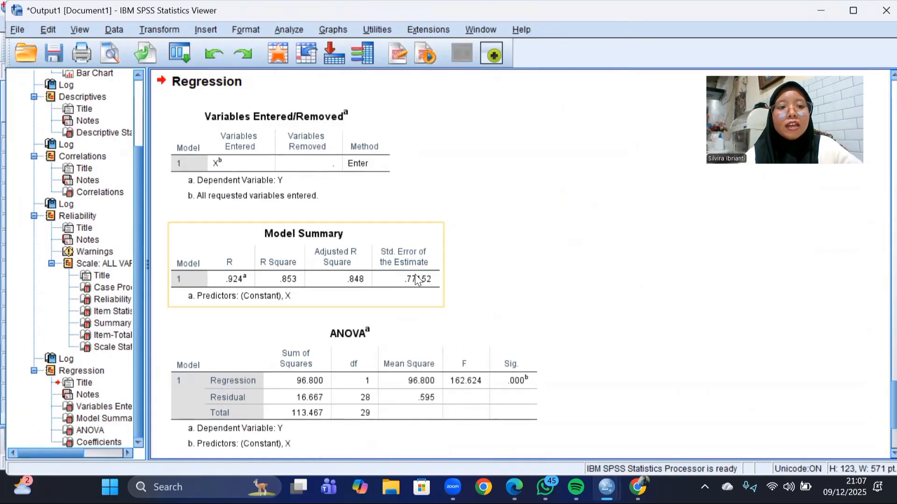
scroll(363, 284, down, 3)
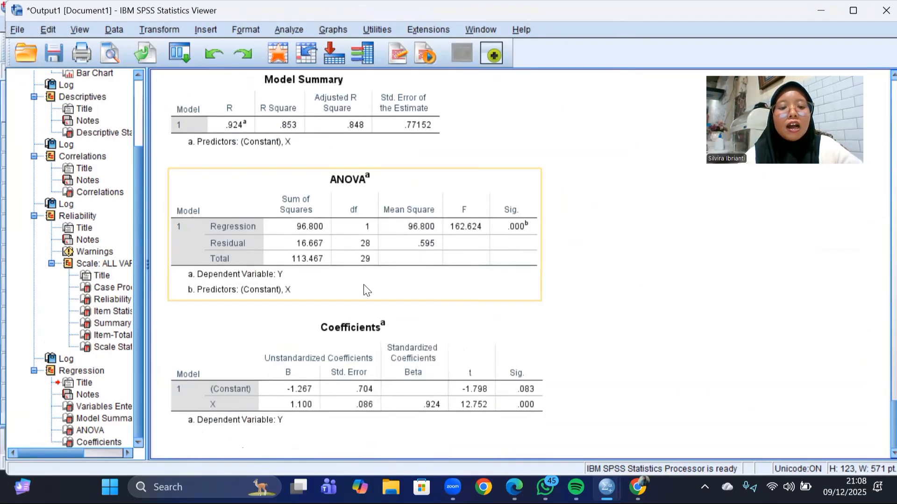